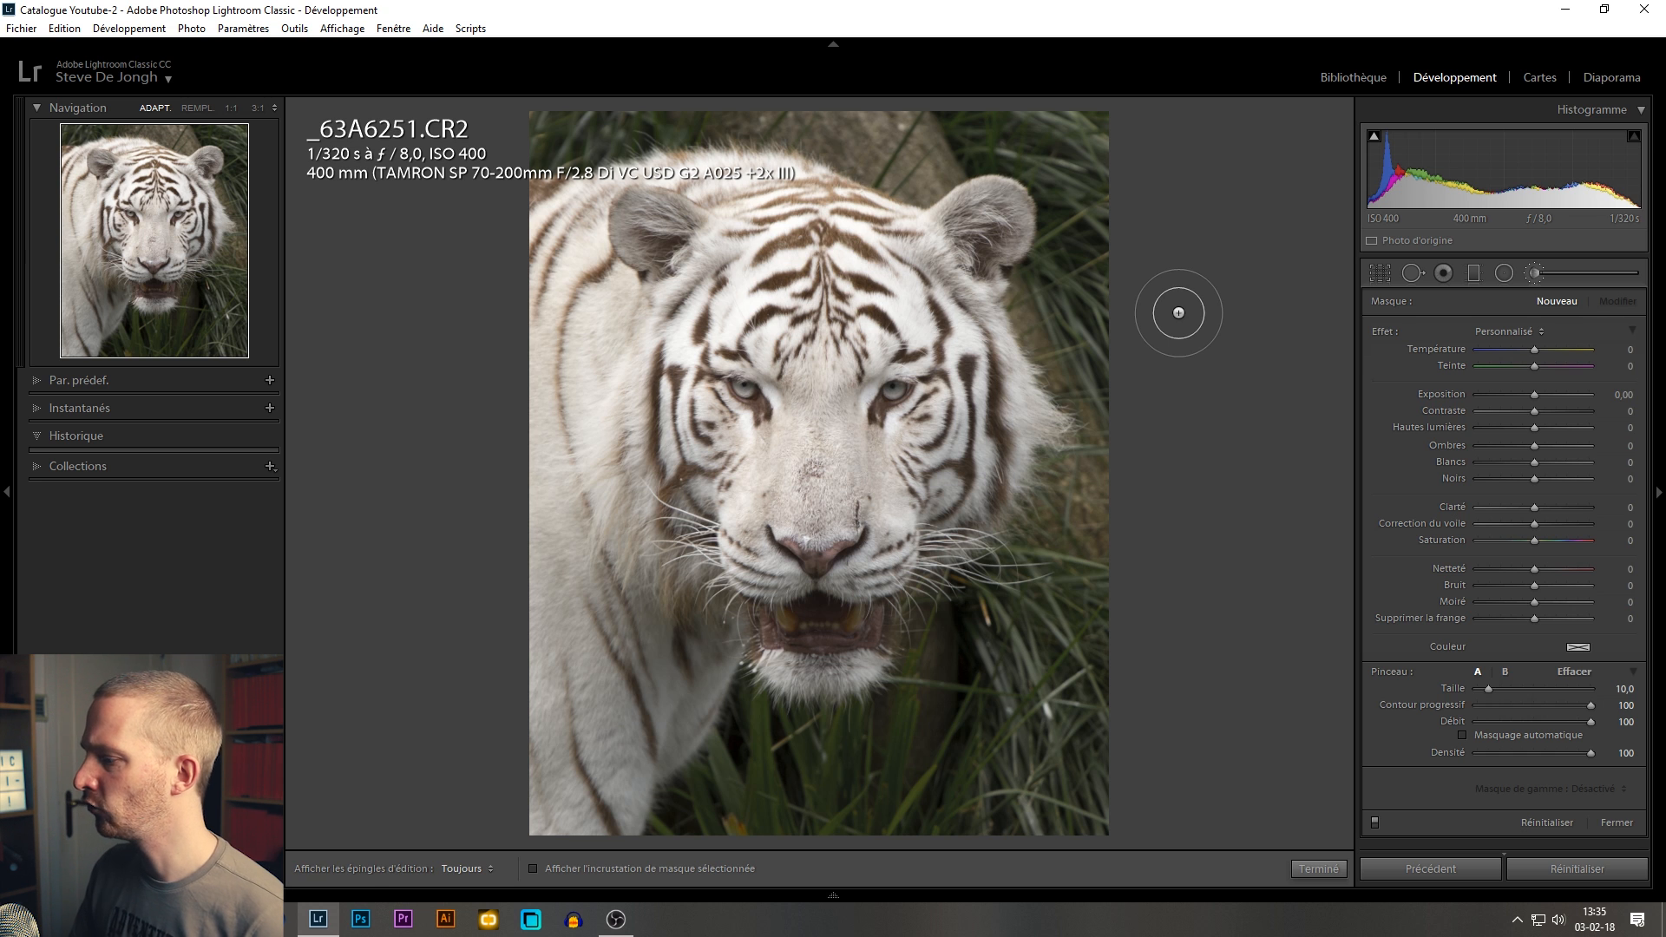
# - Try different adjustment brush size and feather settings, ending at size 20 and feather 100
pyautogui.scroll(-3, 1157, 361)
pyautogui.scroll(7, 1157, 362)
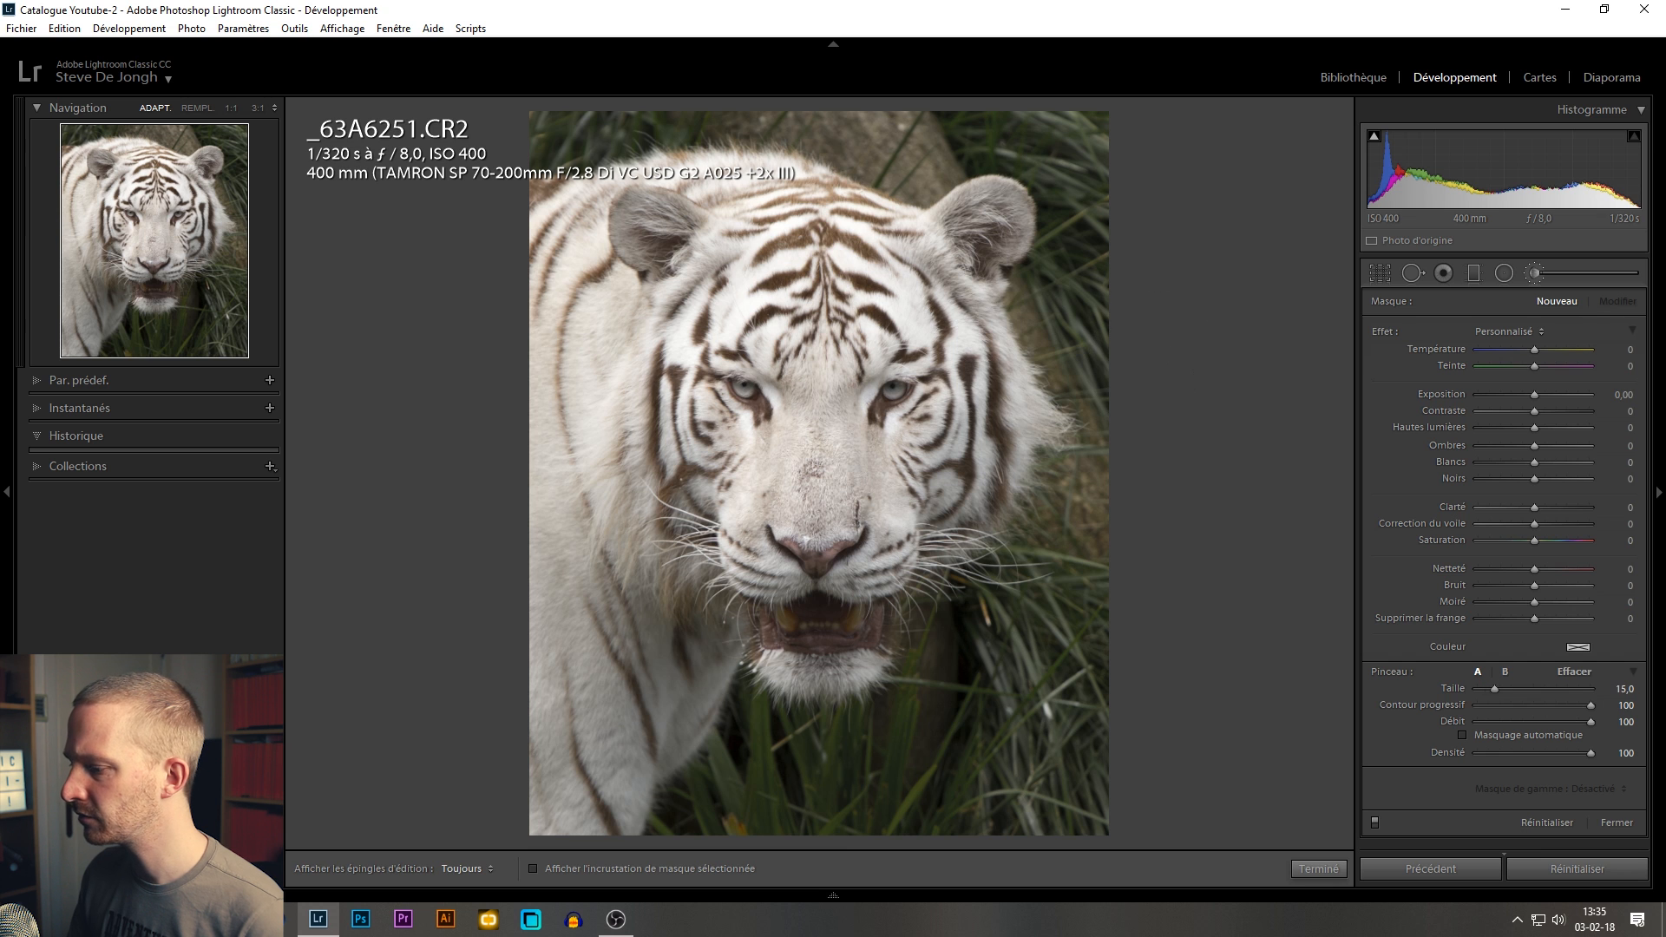
pyautogui.scroll(2, 1157, 361)
pyautogui.scroll(-2, 1157, 361)
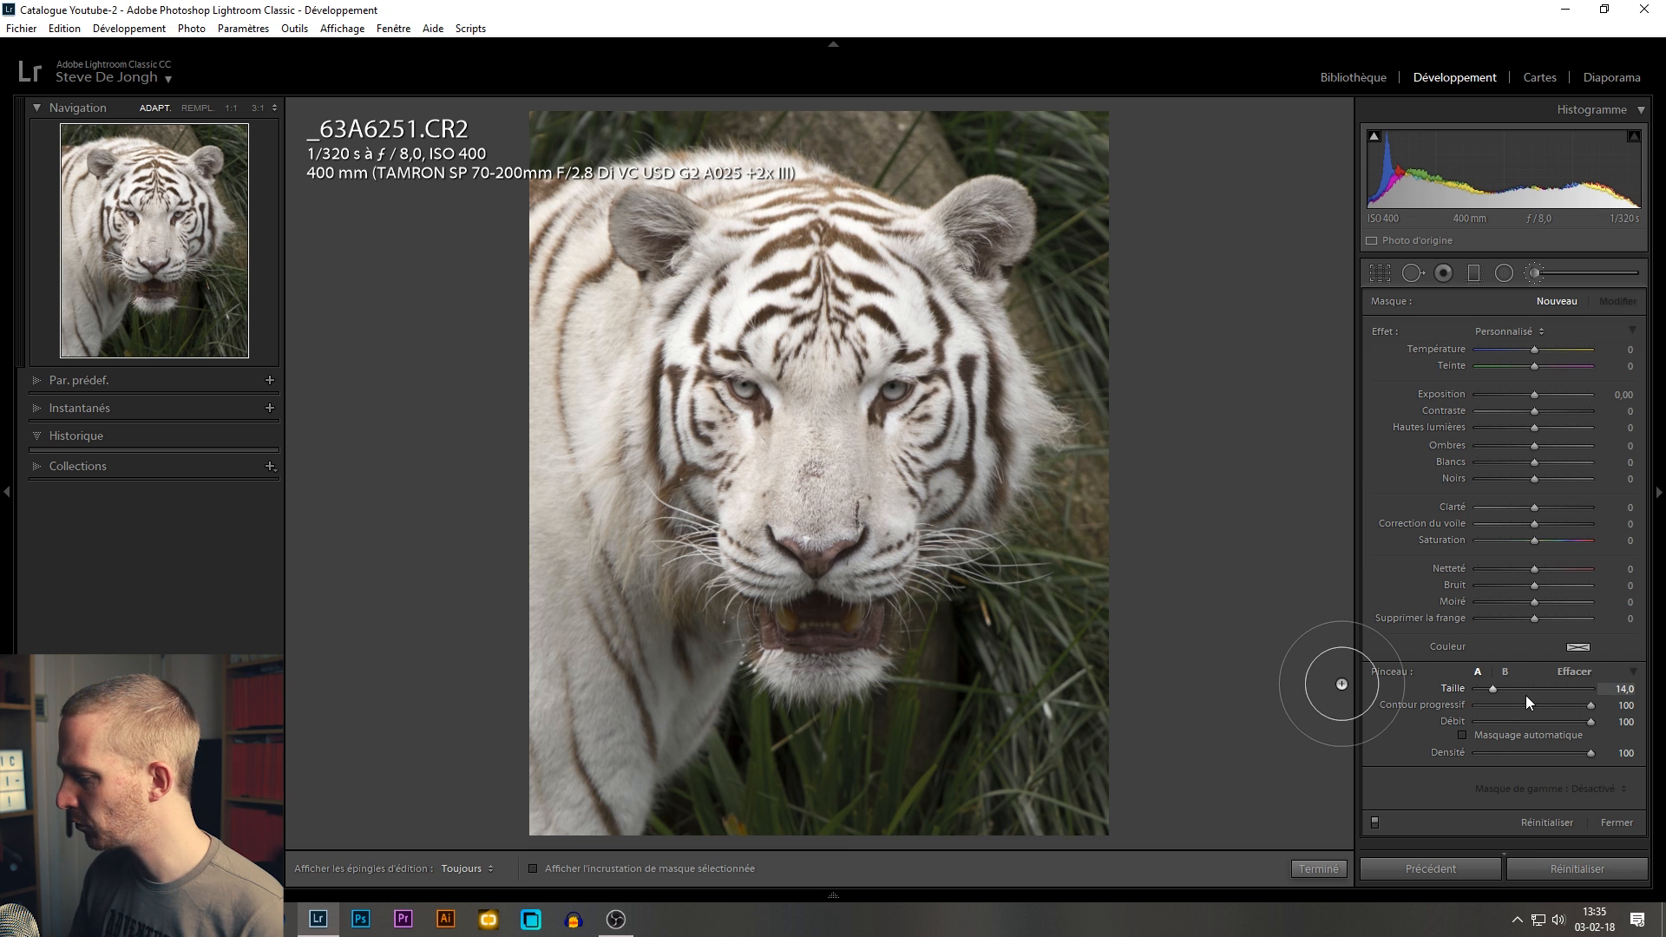
pyautogui.moveTo(1491, 690)
pyautogui.mouseDown()
pyautogui.moveTo(1539, 690)
pyautogui.moveTo(1492, 689)
pyautogui.moveTo(1543, 706)
pyautogui.moveTo(1525, 717)
pyautogui.moveTo(1616, 720)
pyautogui.moveTo(1469, 729)
pyautogui.moveTo(1591, 726)
pyautogui.mouseUp()
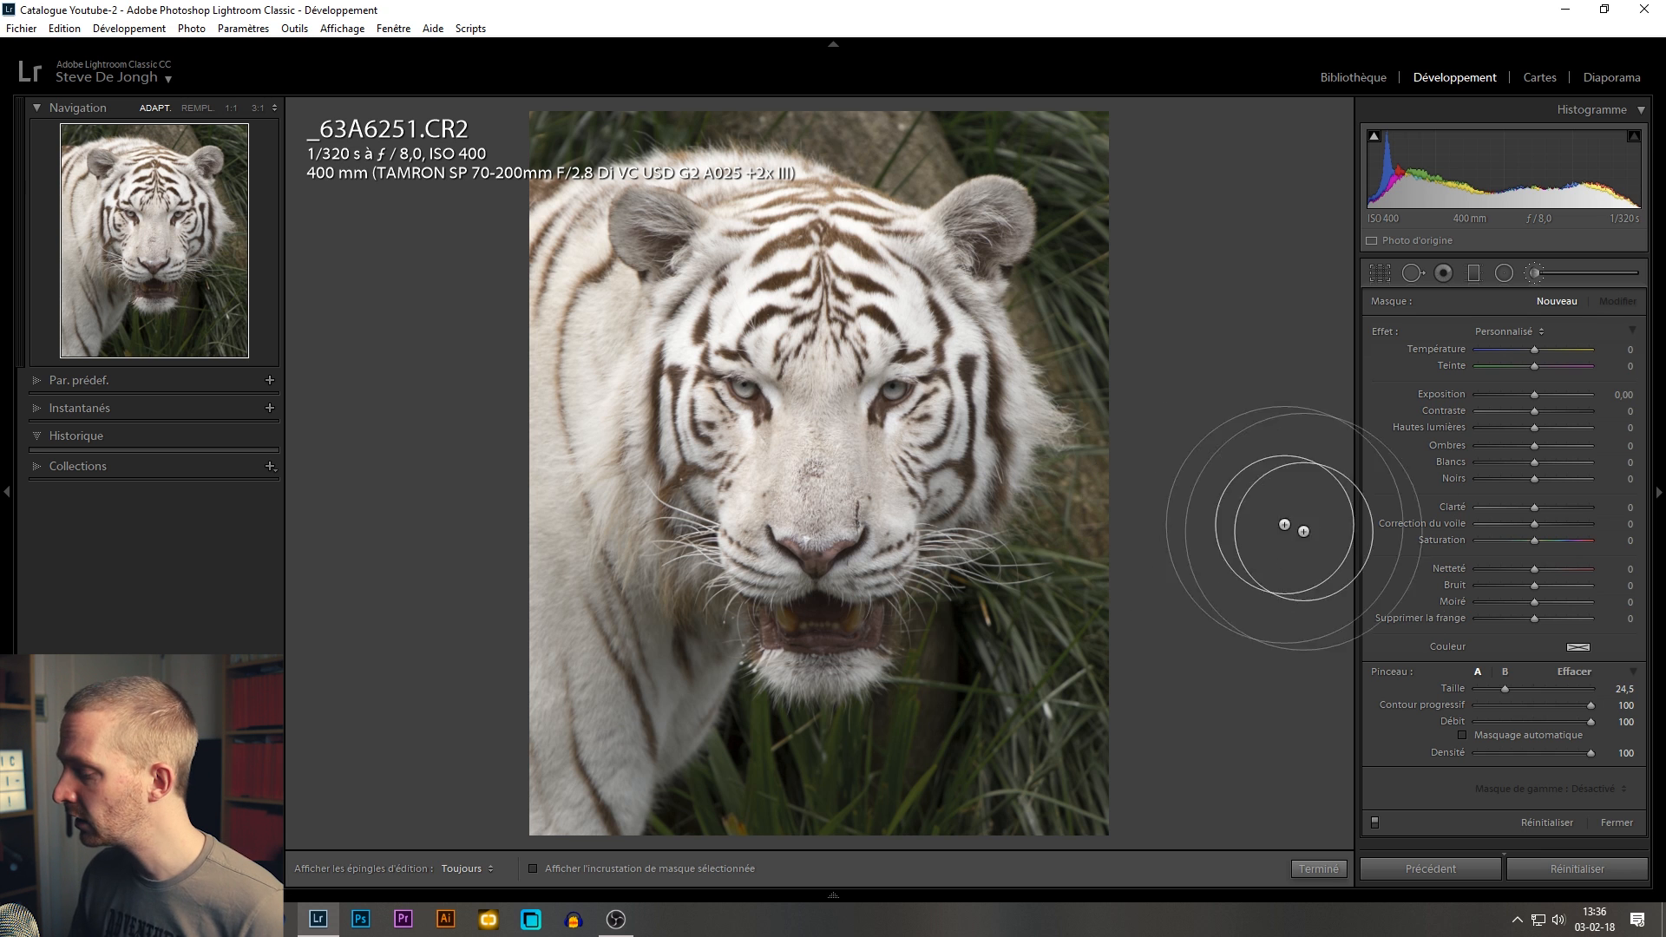
pyautogui.moveTo(1591, 705); pyautogui.dragTo(1442, 706)
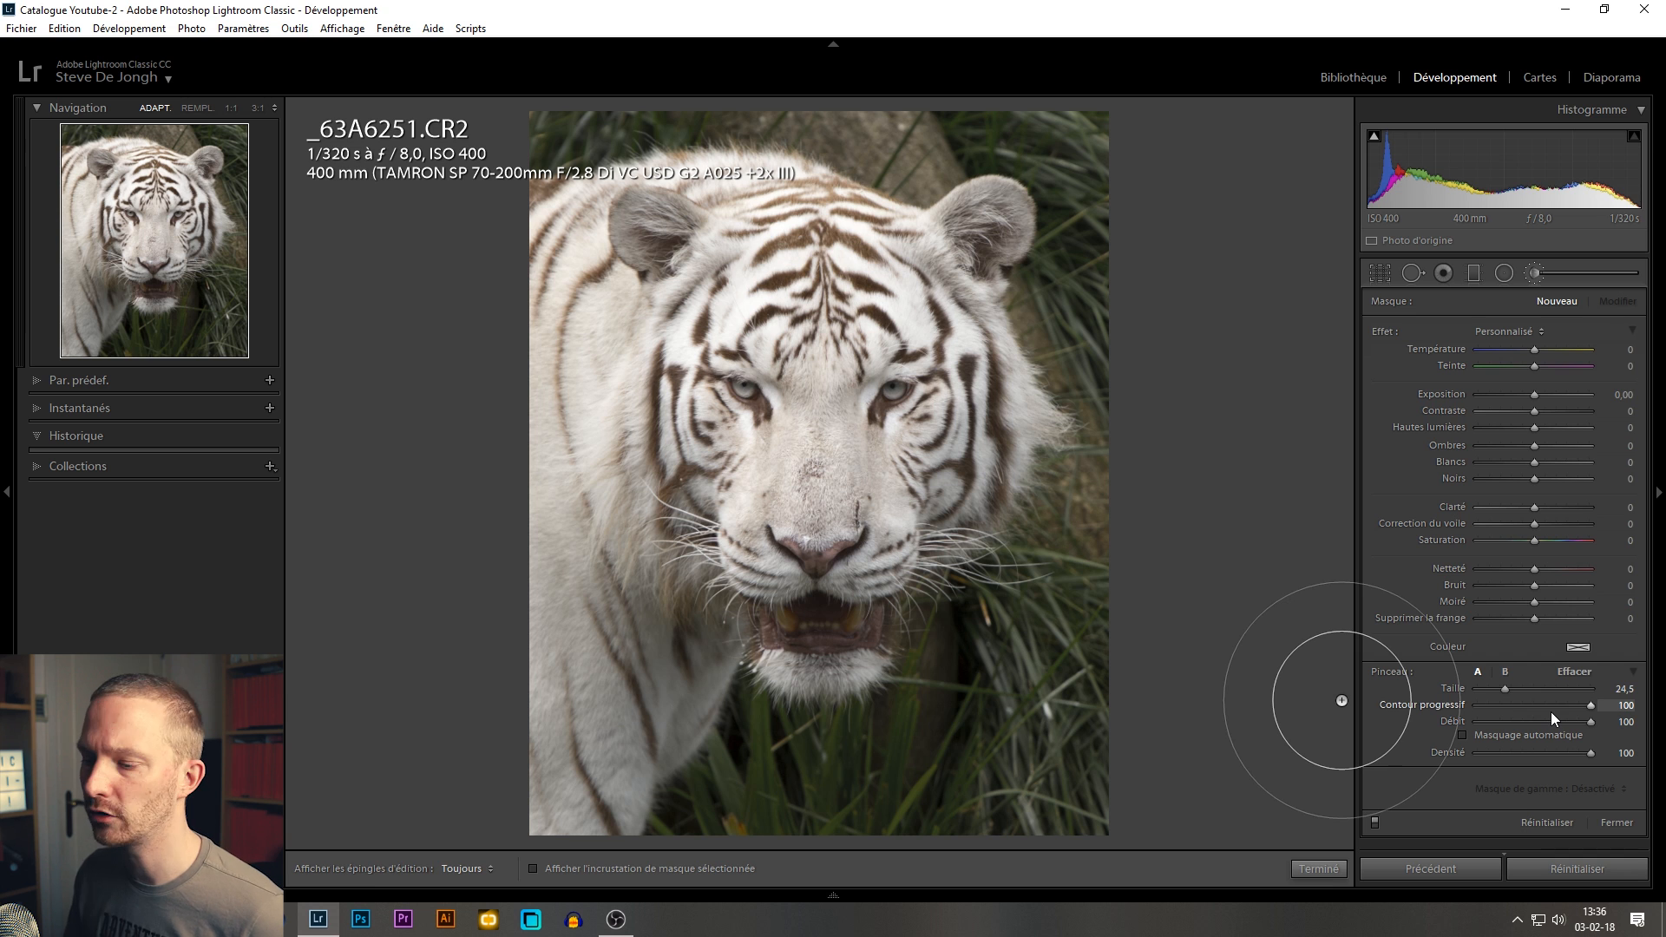
pyautogui.scroll(-3, 1165, 437)
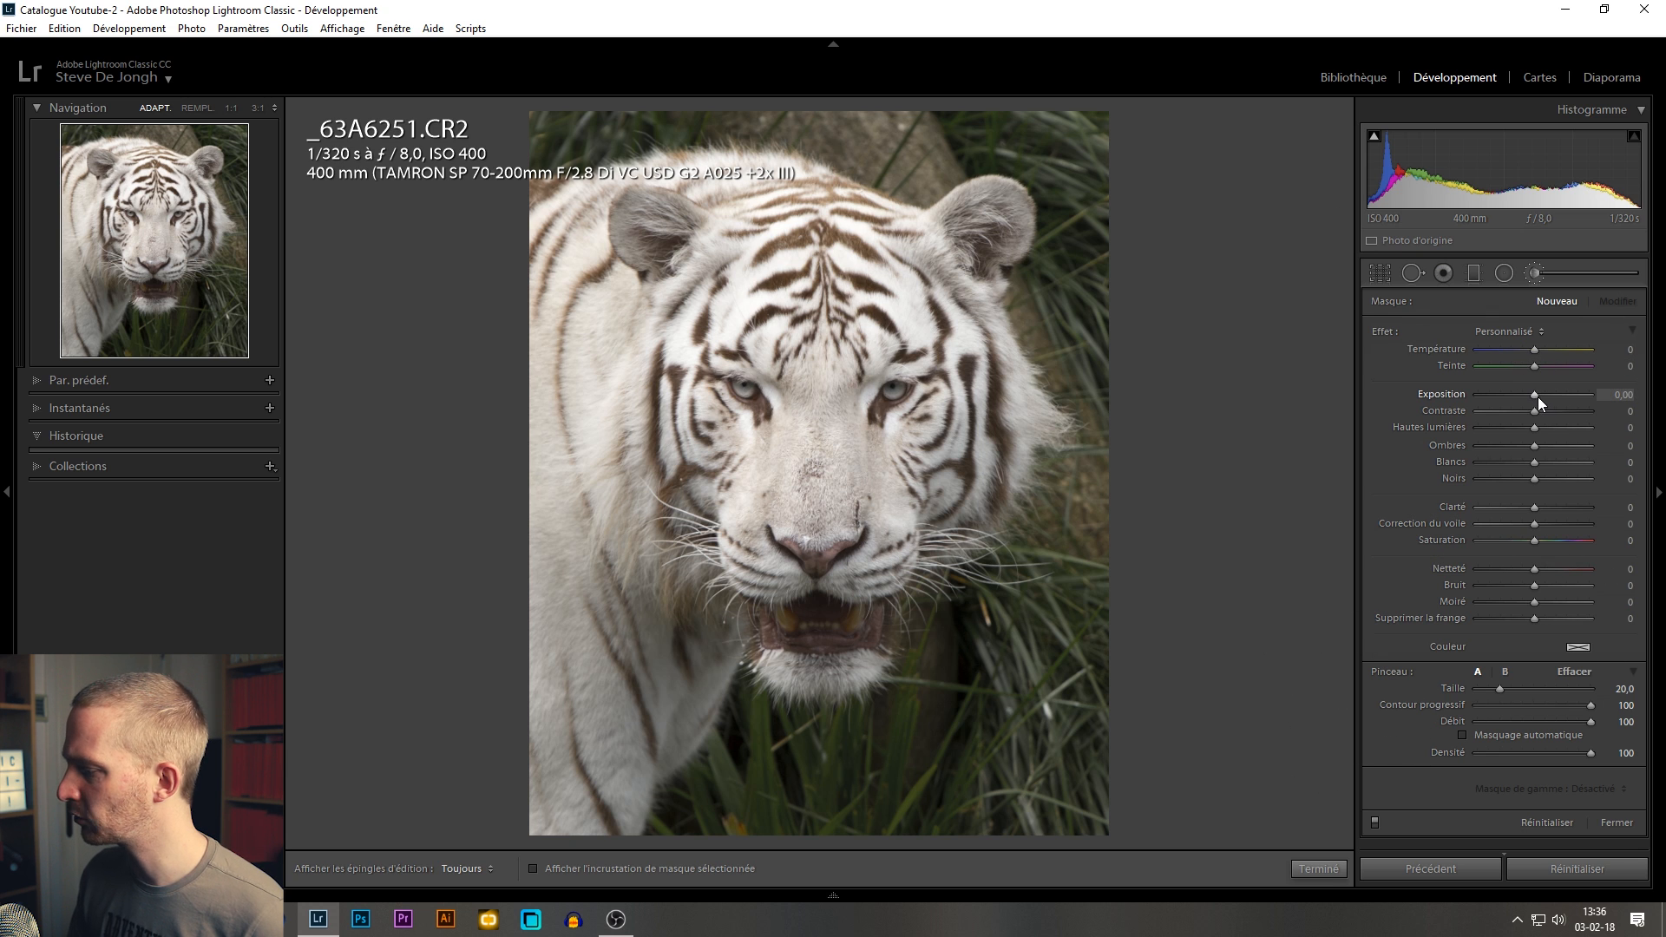
# - Set the brush exposure to -4.00 and size to 15, and paint a dark band across the tiger's forehead and eyes
pyautogui.moveTo(1533, 396); pyautogui.dragTo(1453, 399)
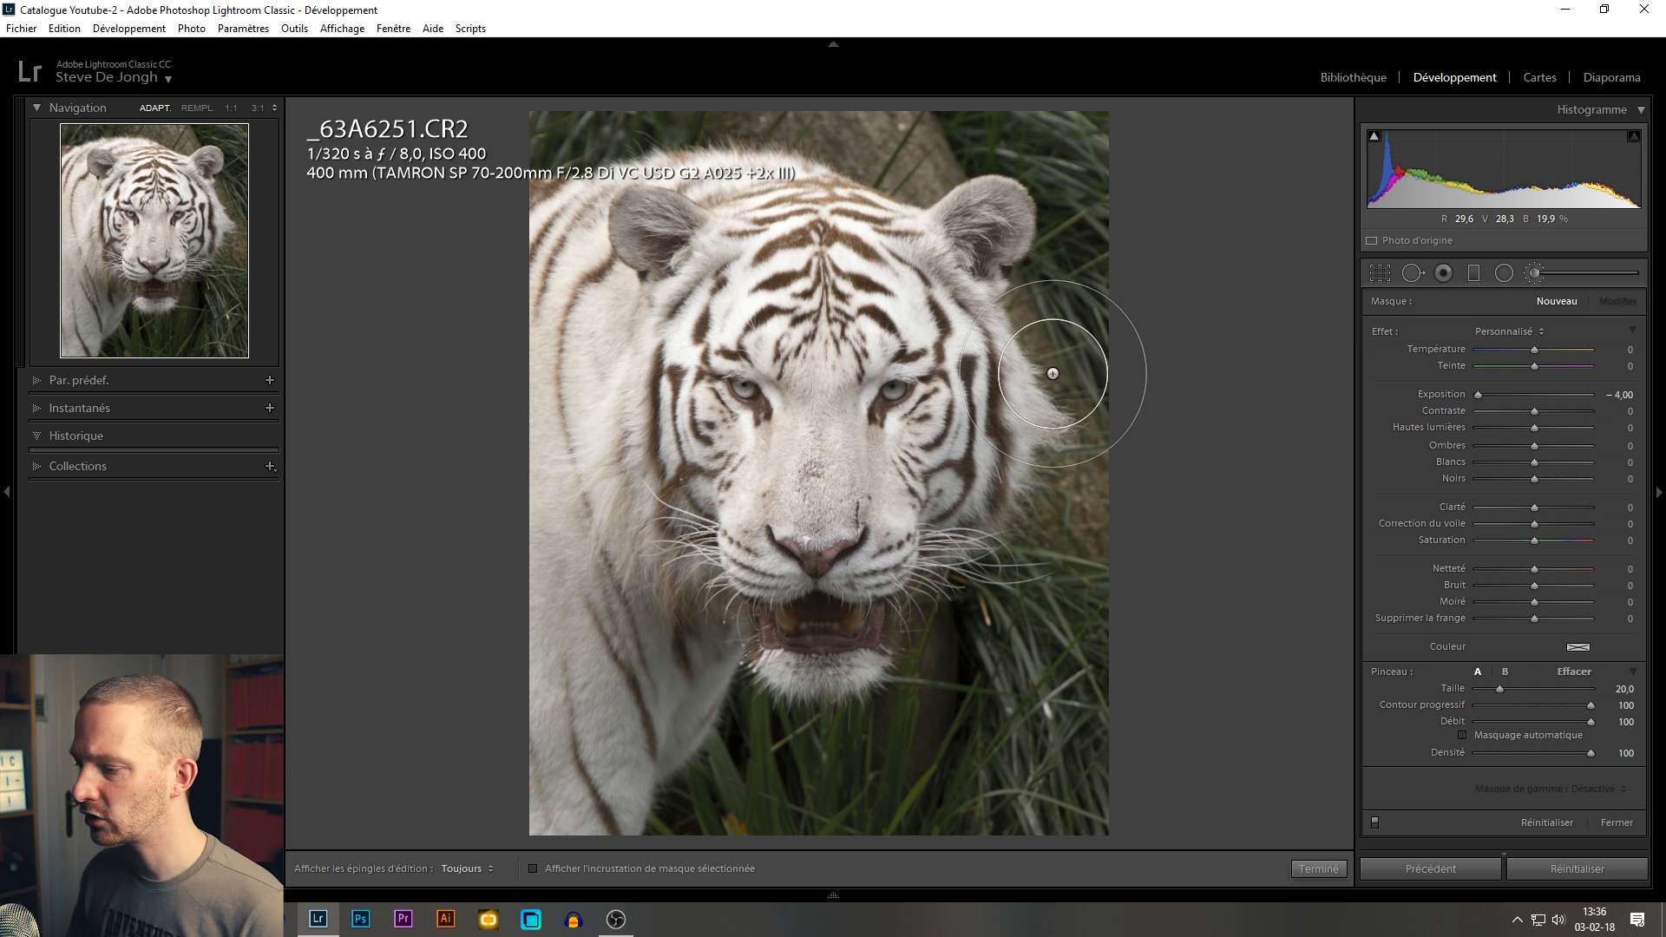
pyautogui.scroll(-5, 820, 356)
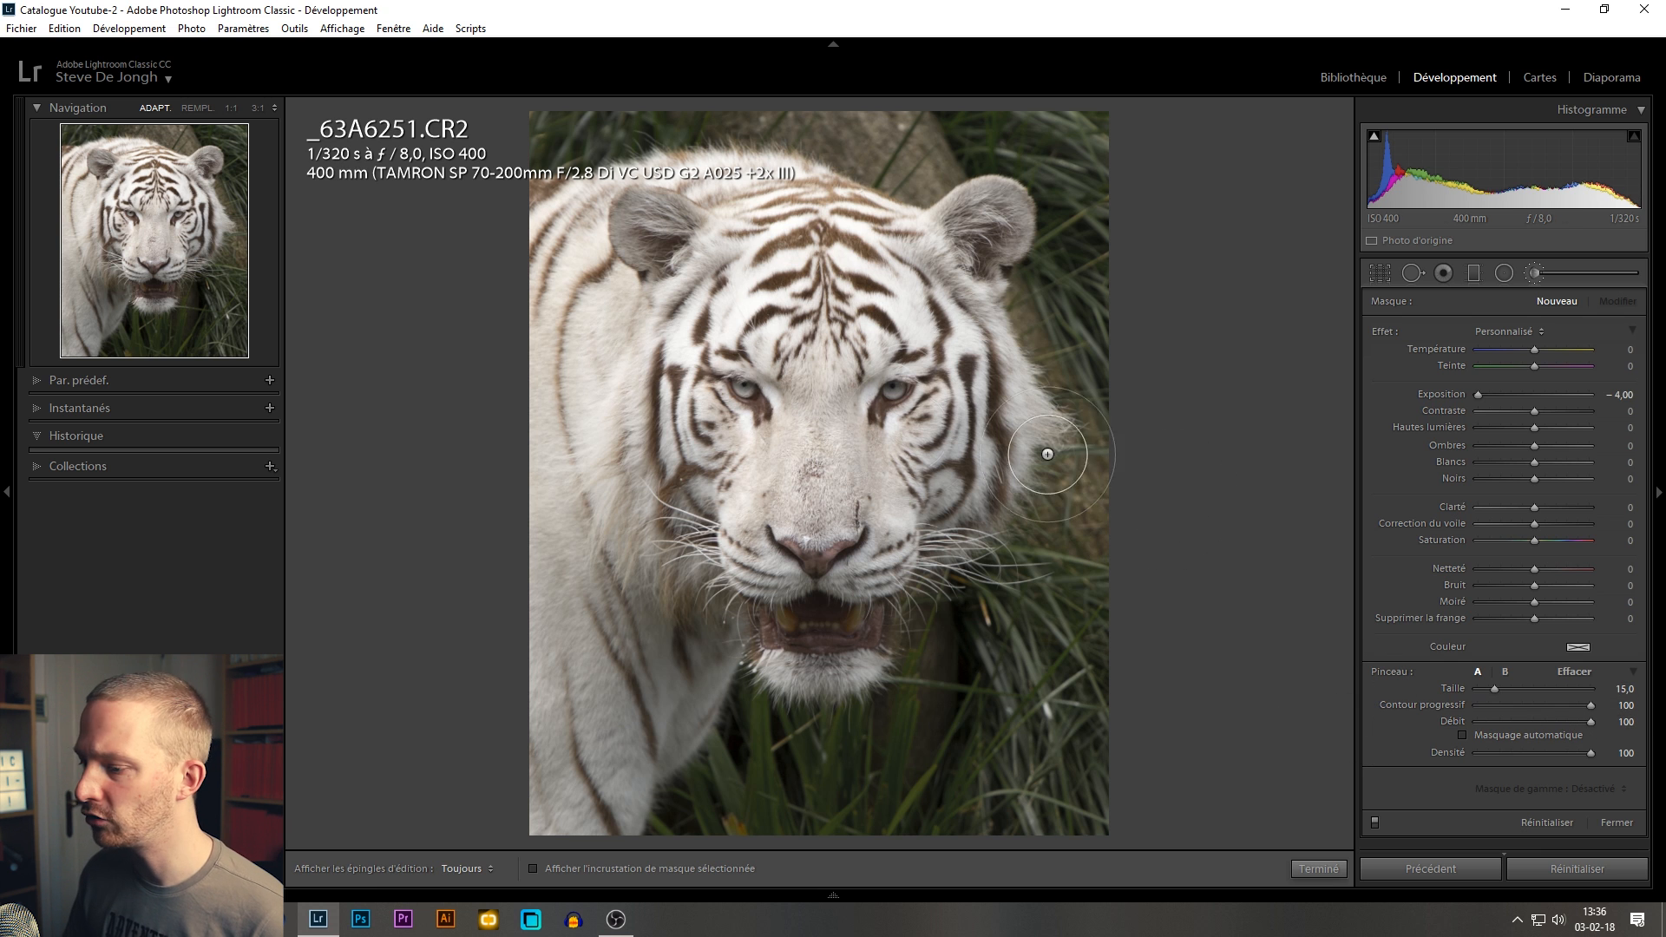
pyautogui.press('h')
pyautogui.moveTo(602, 337)
pyautogui.mouseDown()
pyautogui.moveTo(1065, 336)
pyautogui.moveTo(604, 344)
pyautogui.moveTo(1008, 357)
pyautogui.moveTo(916, 336)
pyautogui.moveTo(590, 338)
pyautogui.moveTo(1009, 342)
pyautogui.moveTo(654, 328)
pyautogui.moveTo(696, 332)
pyautogui.mouseUp()
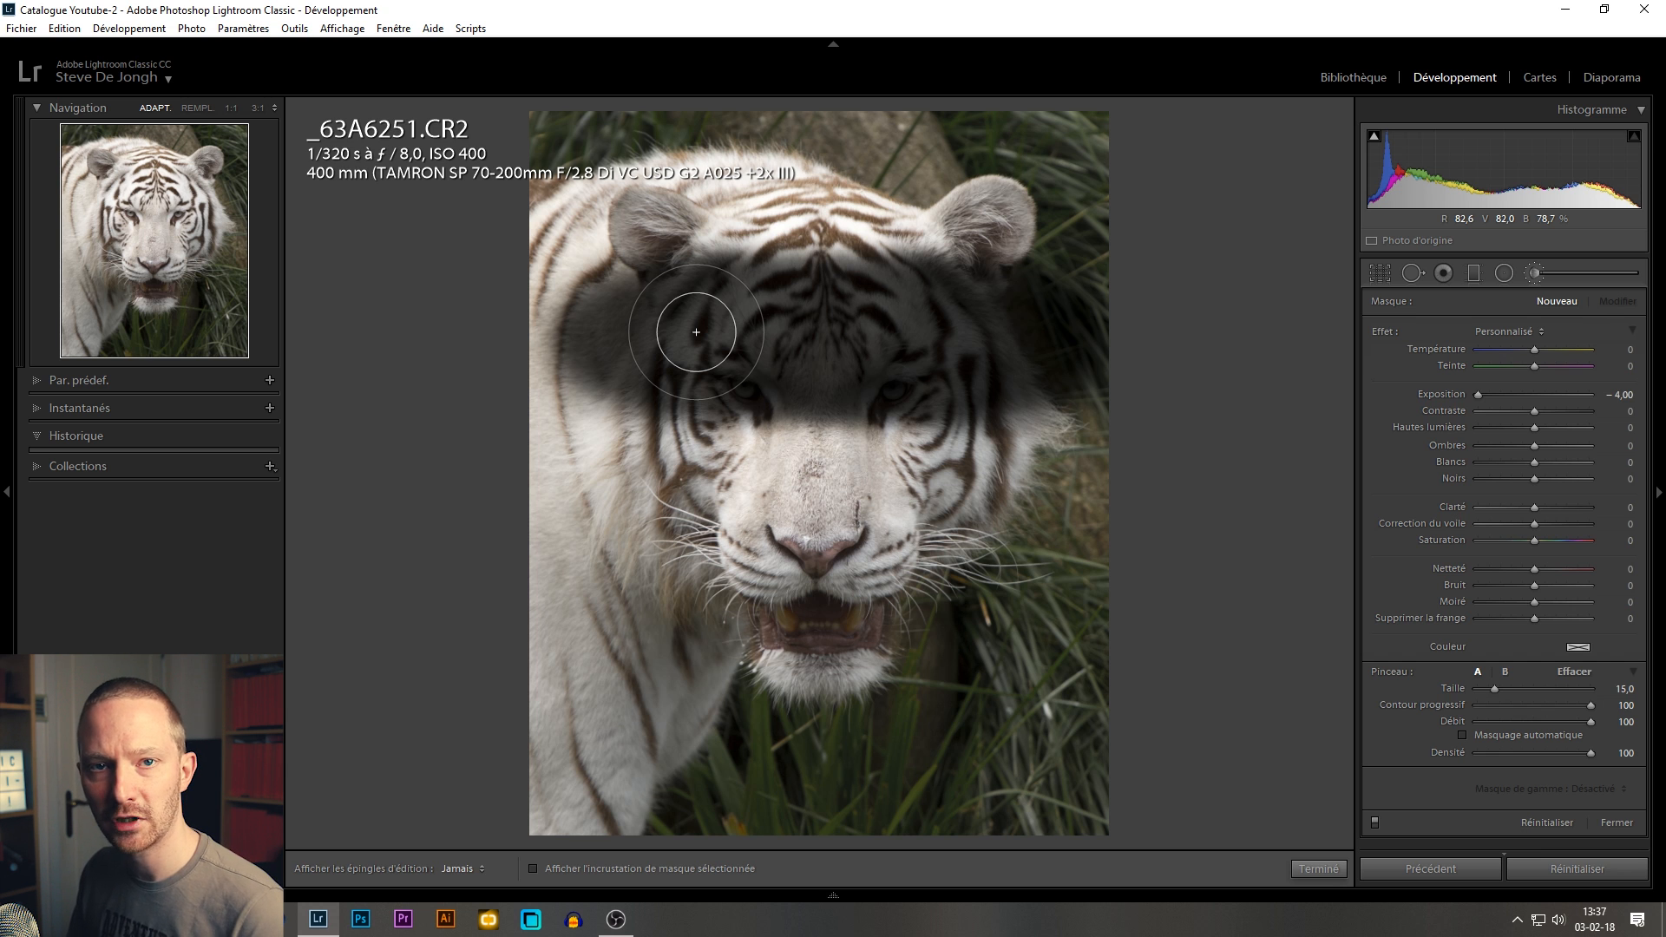
pyautogui.moveTo(696, 331); pyautogui.dragTo(697, 331)
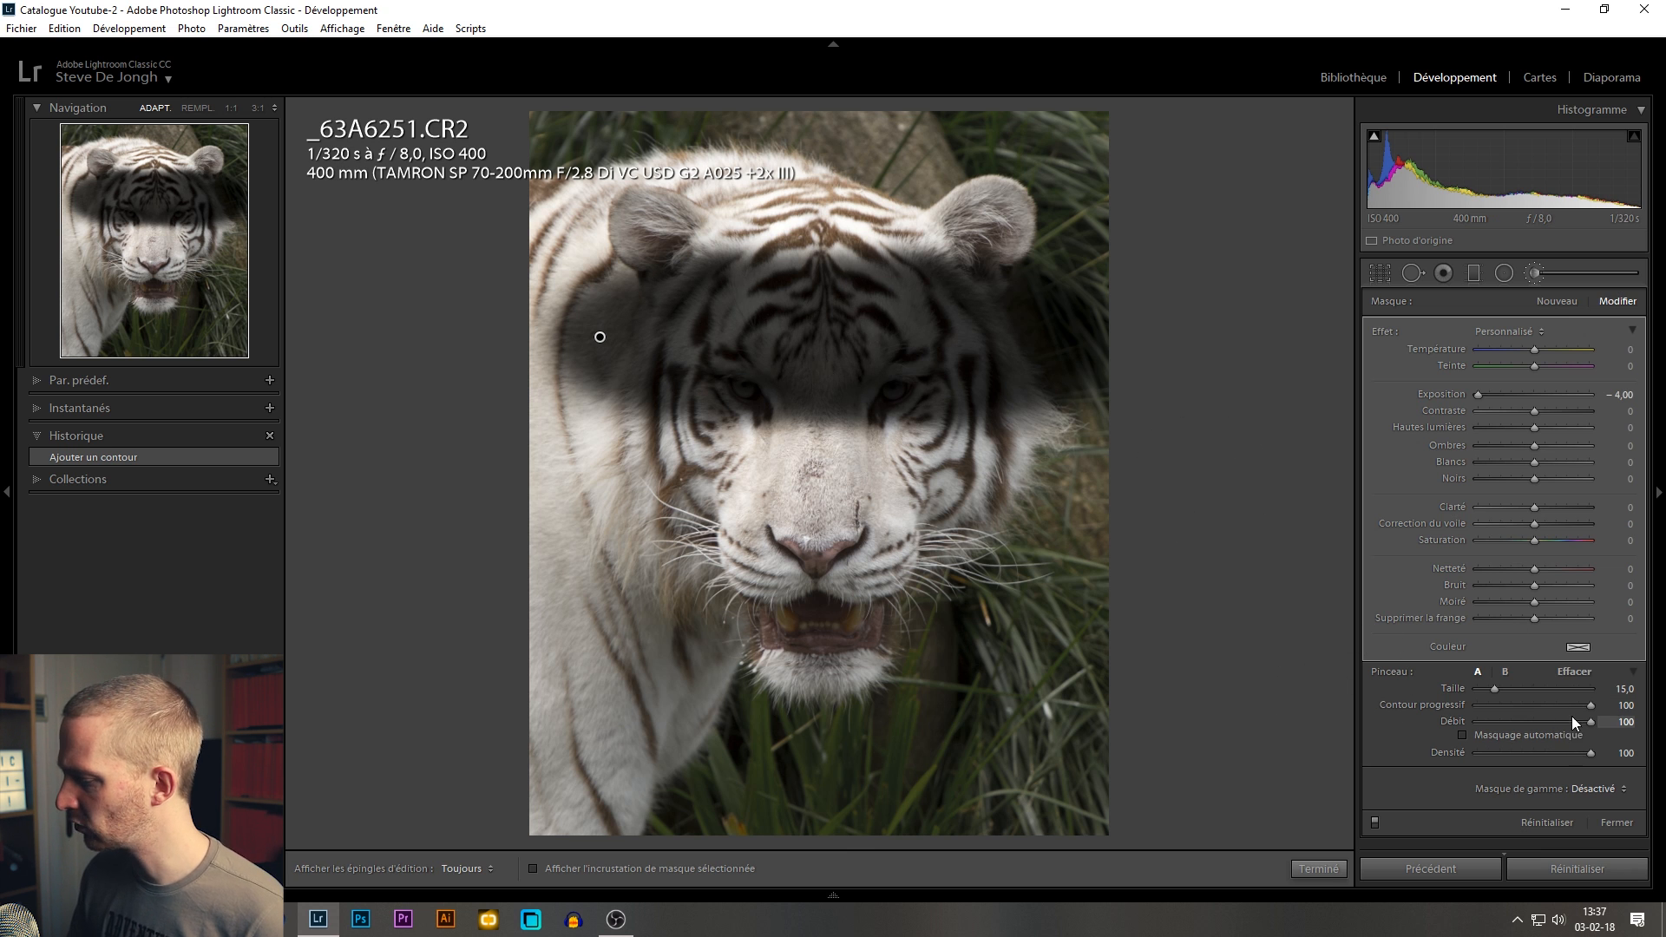
# - Reduce the brush to flow 10 and size 8, and paint repeated overlapping strokes along the bridge of the tiger's nose
pyautogui.moveTo(1590, 725); pyautogui.dragTo(1490, 730)
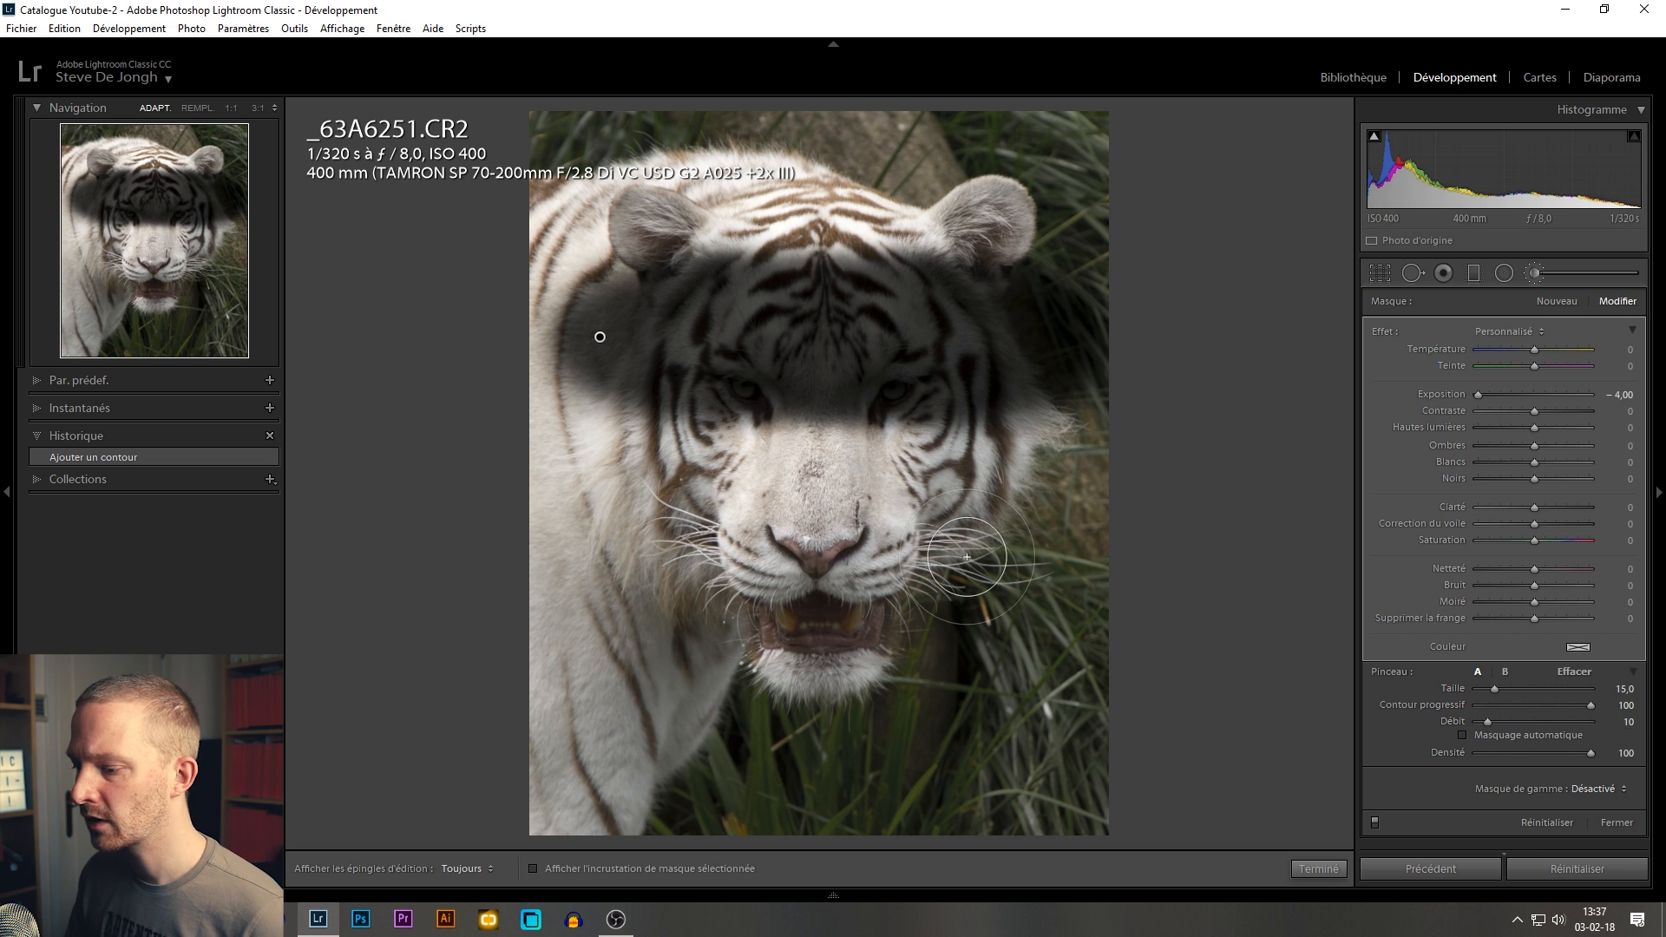
pyautogui.scroll(-3, 817, 519)
pyautogui.scroll(-4, 817, 519)
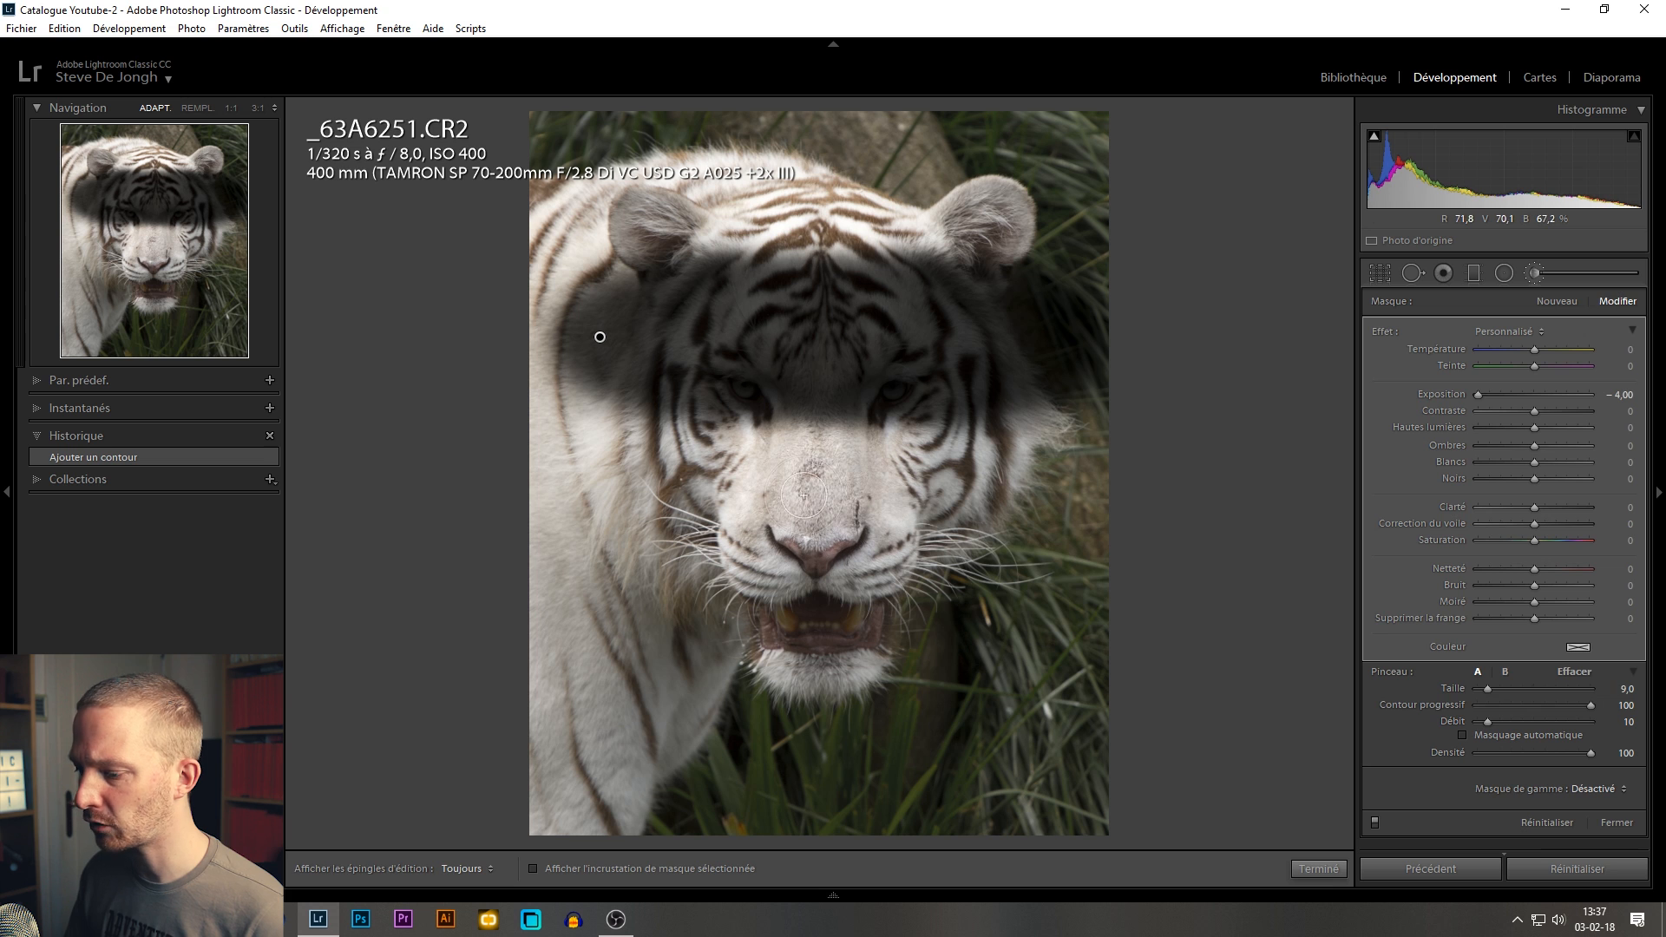
pyautogui.press('h')
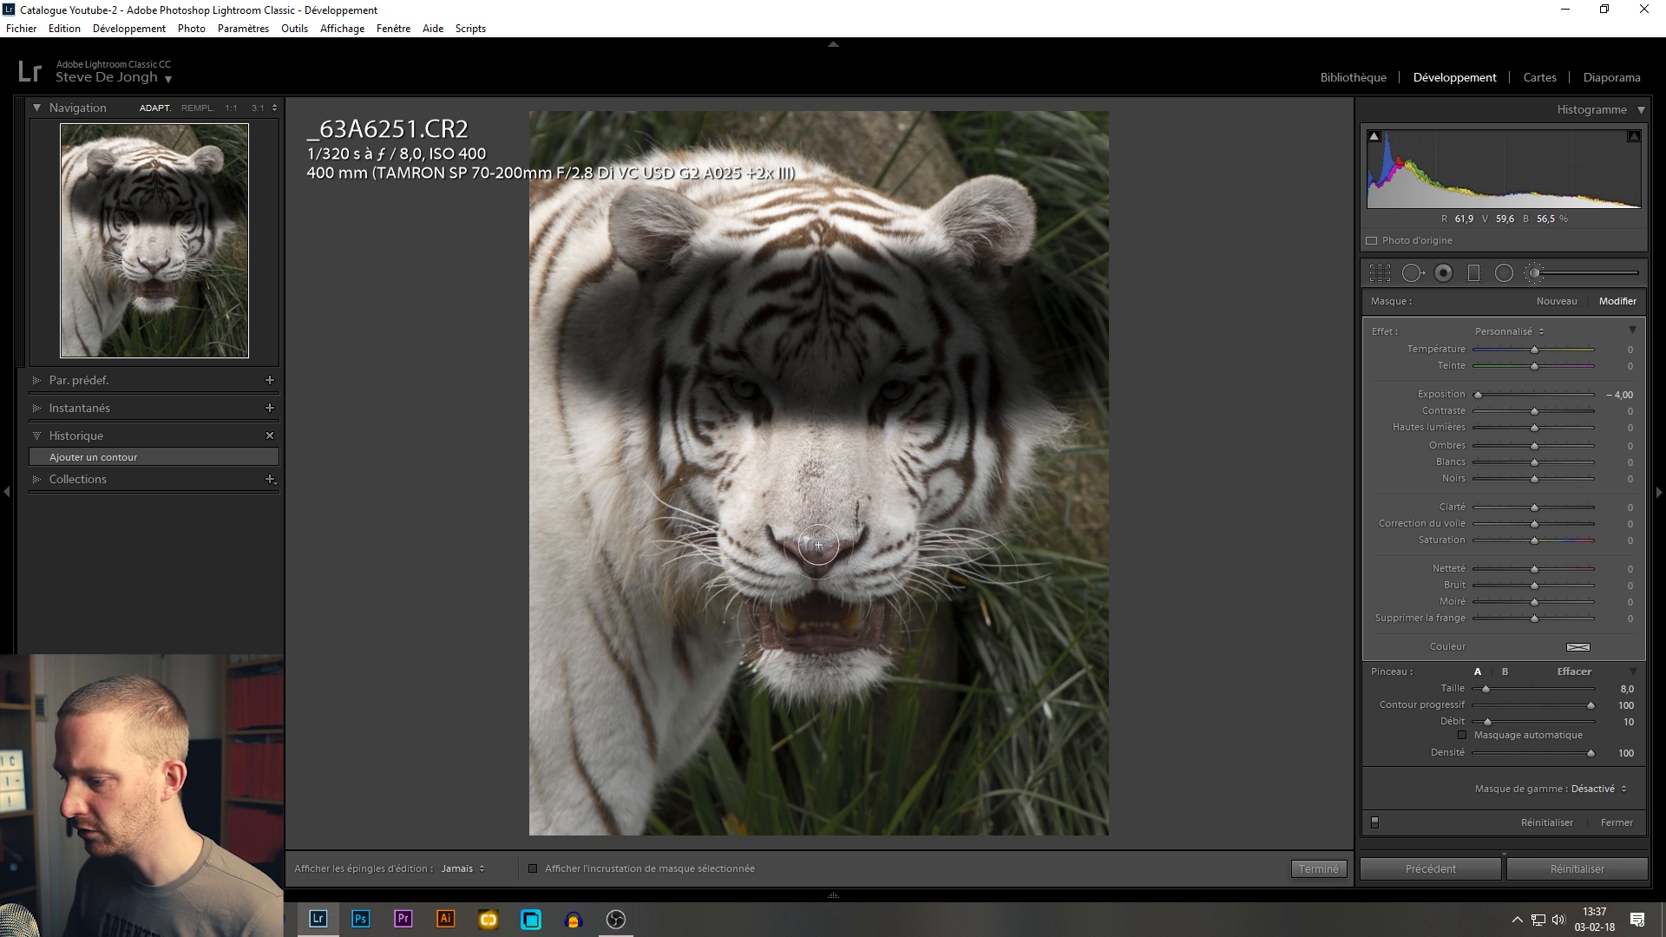
pyautogui.moveTo(813, 499)
pyautogui.mouseDown()
pyautogui.moveTo(815, 546)
pyautogui.moveTo(816, 480)
pyautogui.moveTo(810, 567)
pyautogui.moveTo(815, 478)
pyautogui.moveTo(807, 521)
pyautogui.mouseUp()
pyautogui.moveTo(806, 540); pyautogui.dragTo(814, 493)
pyautogui.moveTo(807, 573); pyautogui.dragTo(814, 486)
pyautogui.moveTo(818, 550); pyautogui.dragTo(818, 486)
pyautogui.moveTo(819, 547); pyautogui.dragTo(812, 486)
pyautogui.press('h')
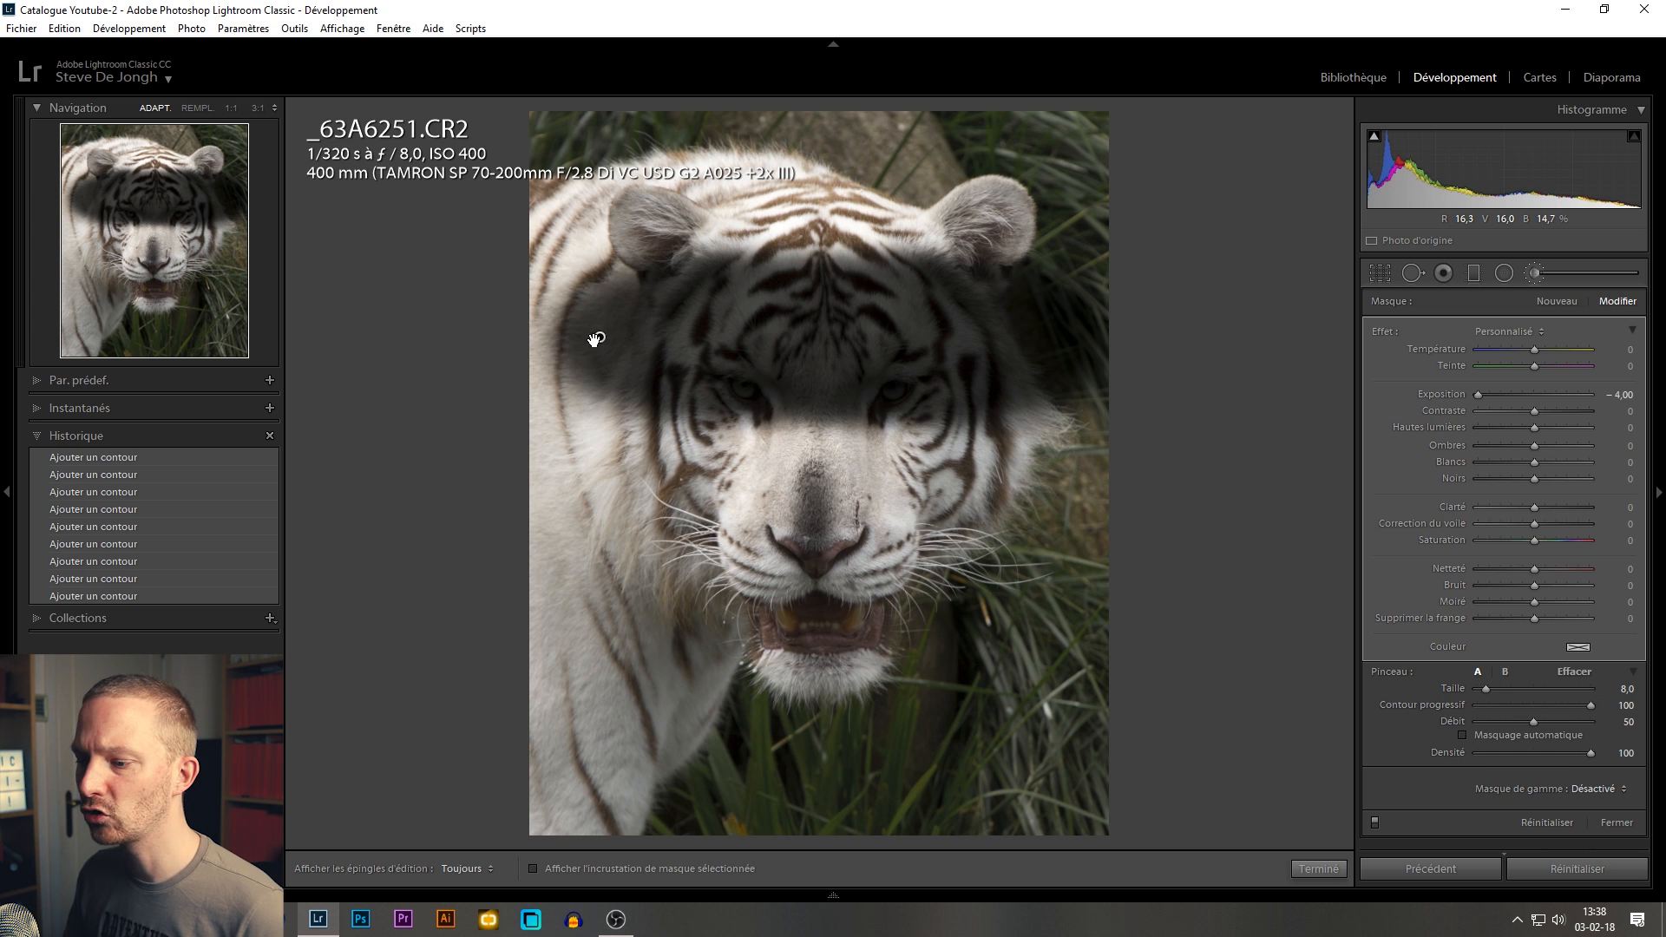
# - Delete the darkening brush adjustment and toggle the display of the selected mask overlay
pyautogui.moveTo(598, 335)
pyautogui.press('Delete')
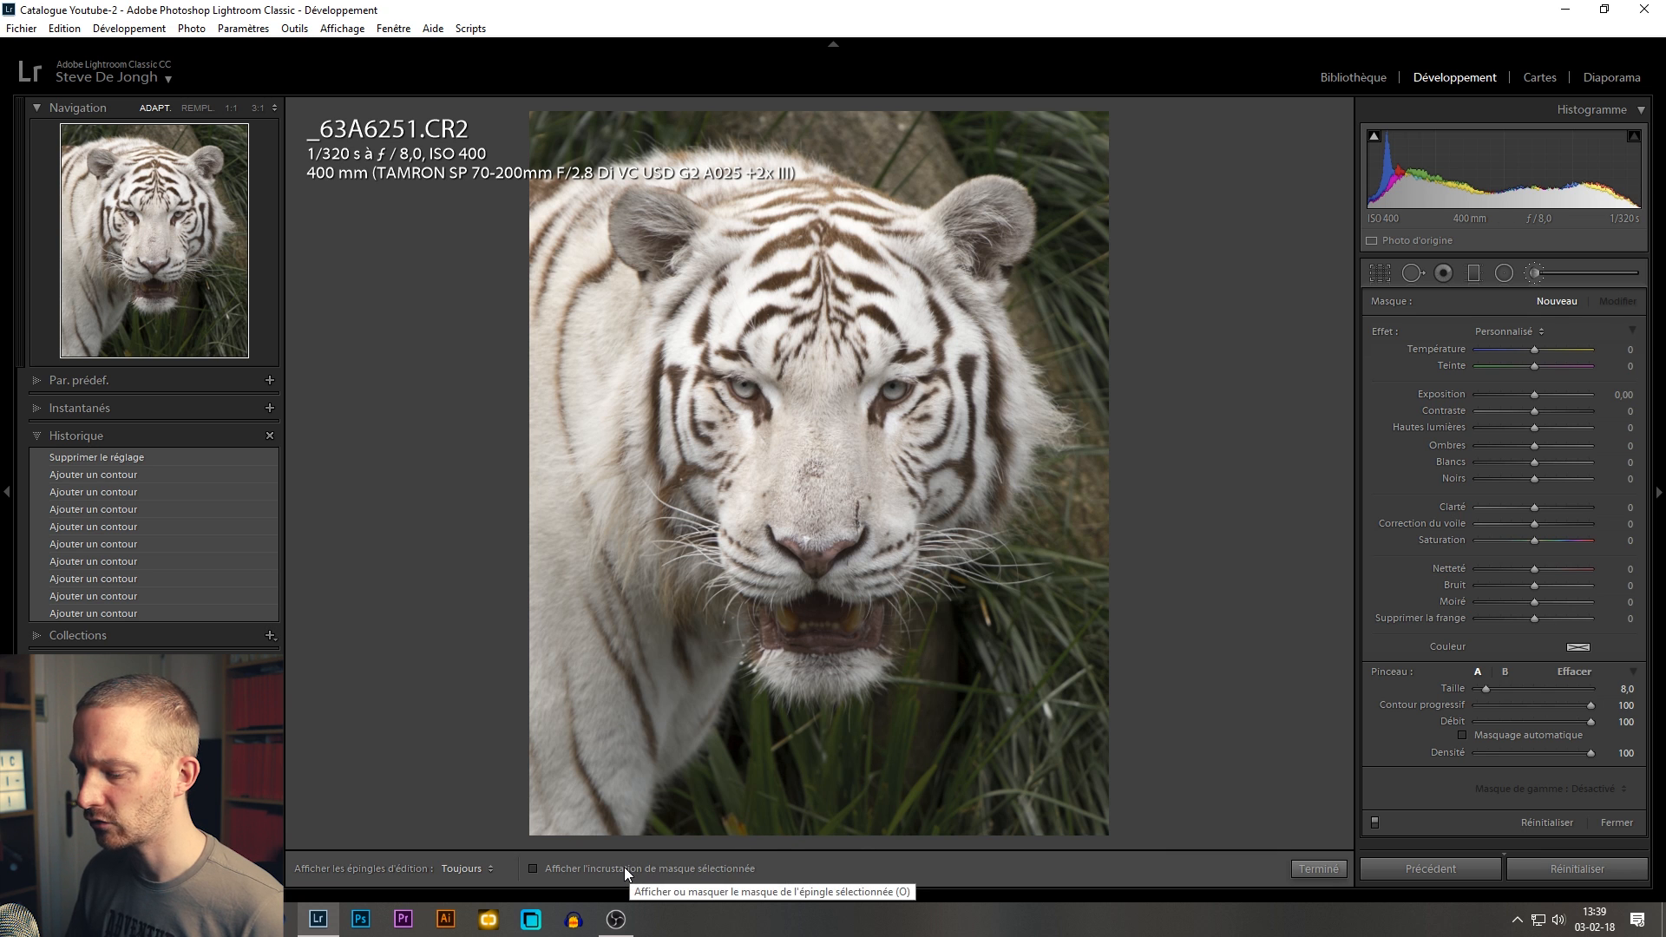
pyautogui.click(623, 867)
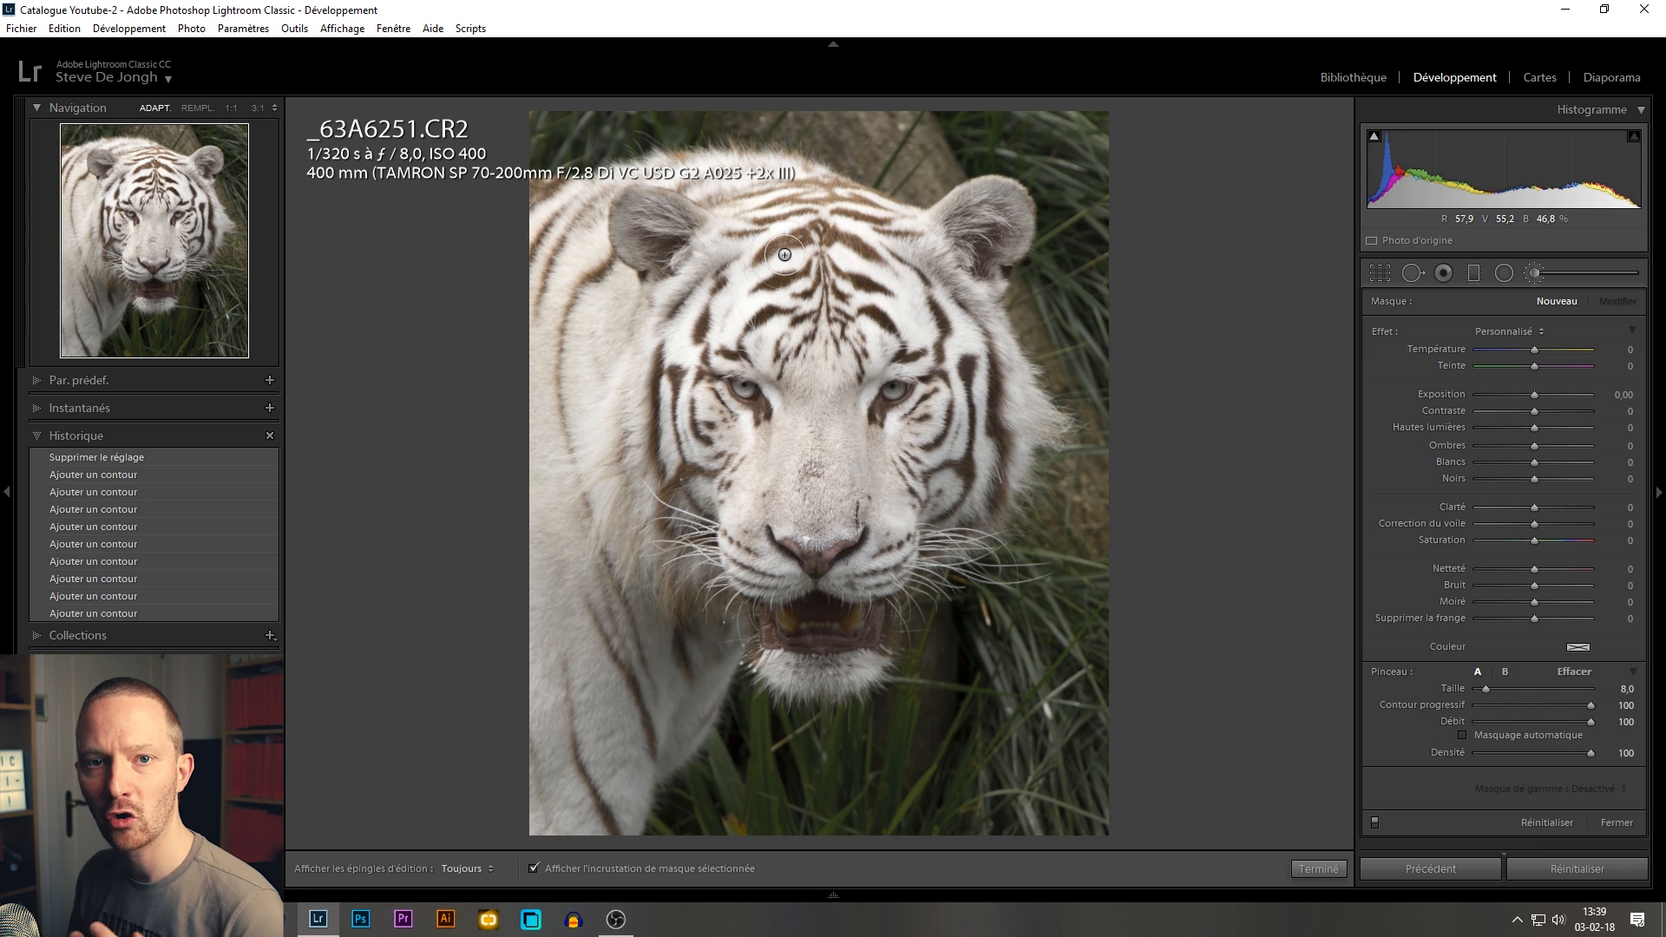
pyautogui.click(571, 868)
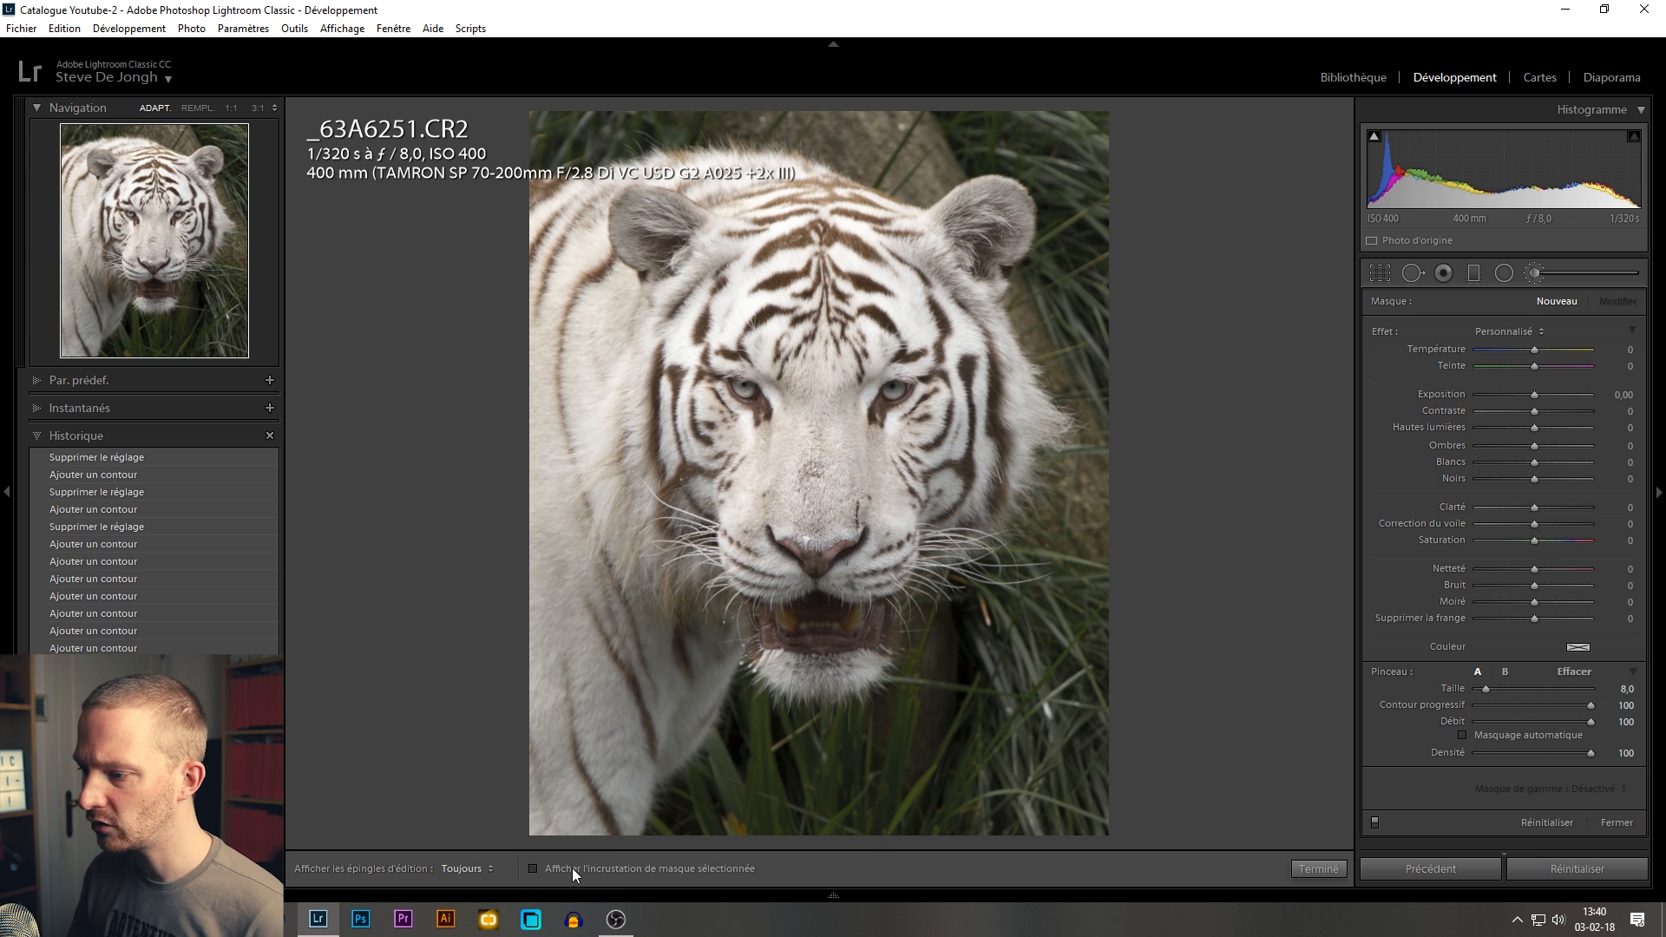
# - Paint a trial mask over the tiger's forehead and nose bridge, then hide its overlay and delete it
pyautogui.moveTo(770, 236)
pyautogui.mouseDown()
pyautogui.moveTo(734, 289)
pyautogui.moveTo(764, 257)
pyautogui.moveTo(742, 315)
pyautogui.moveTo(804, 299)
pyautogui.moveTo(744, 323)
pyautogui.moveTo(816, 363)
pyautogui.moveTo(801, 460)
pyautogui.moveTo(772, 340)
pyautogui.moveTo(813, 462)
pyautogui.moveTo(837, 237)
pyautogui.moveTo(837, 386)
pyautogui.moveTo(897, 319)
pyautogui.moveTo(916, 322)
pyautogui.moveTo(872, 320)
pyautogui.moveTo(815, 508)
pyautogui.mouseUp()
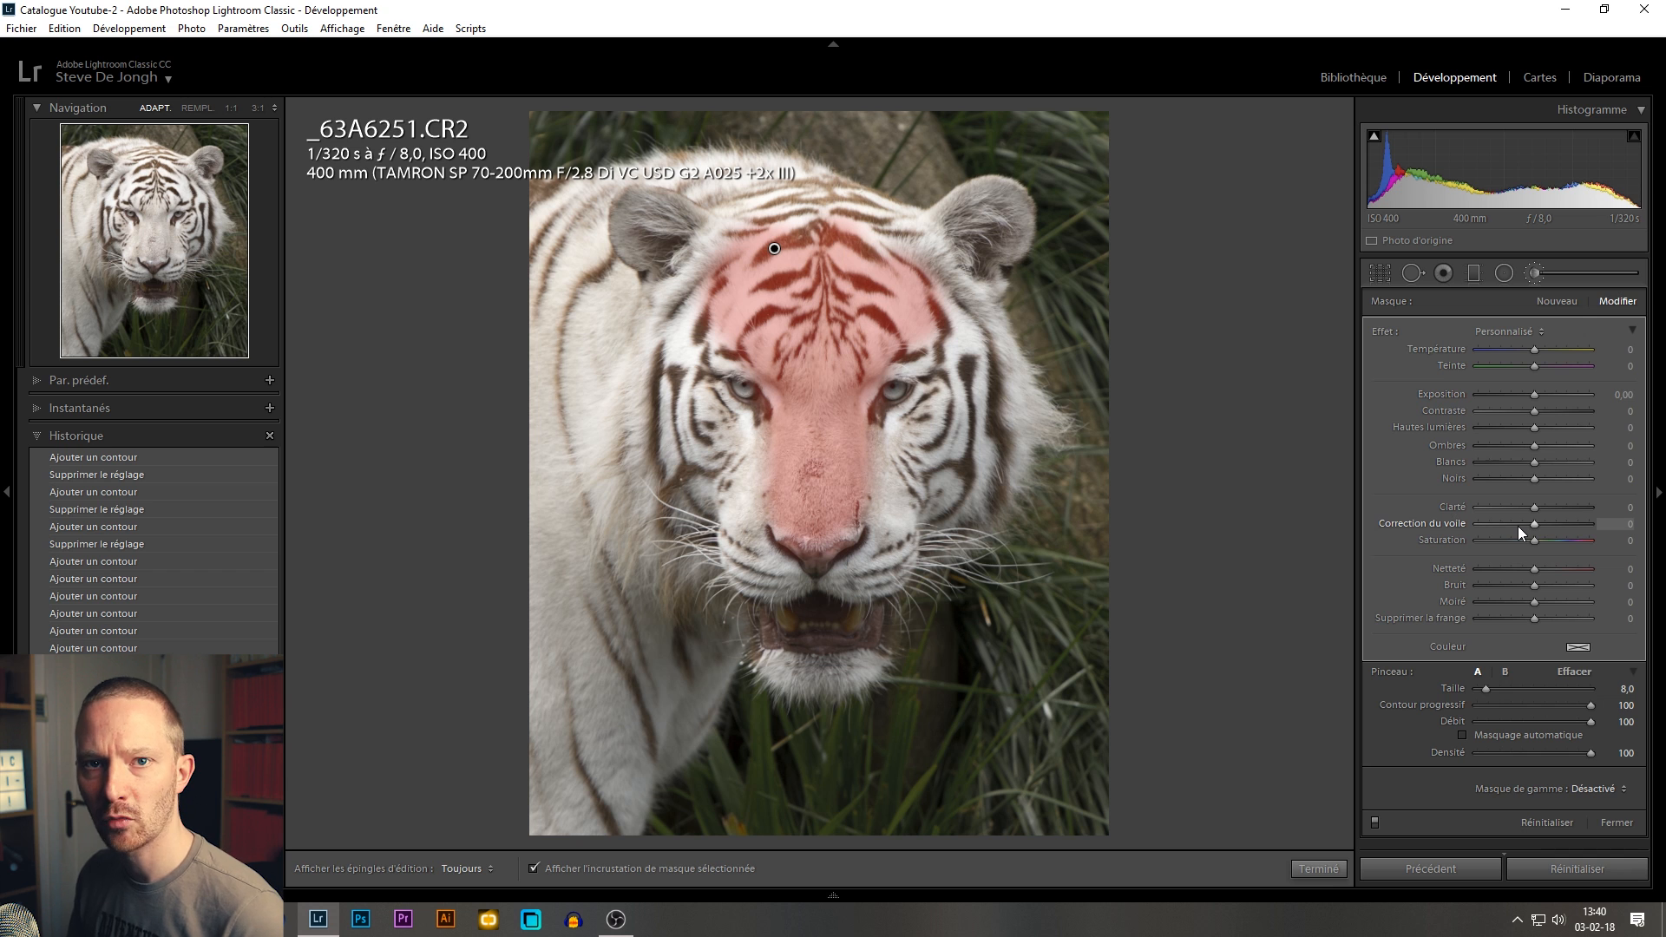
pyautogui.click(610, 868)
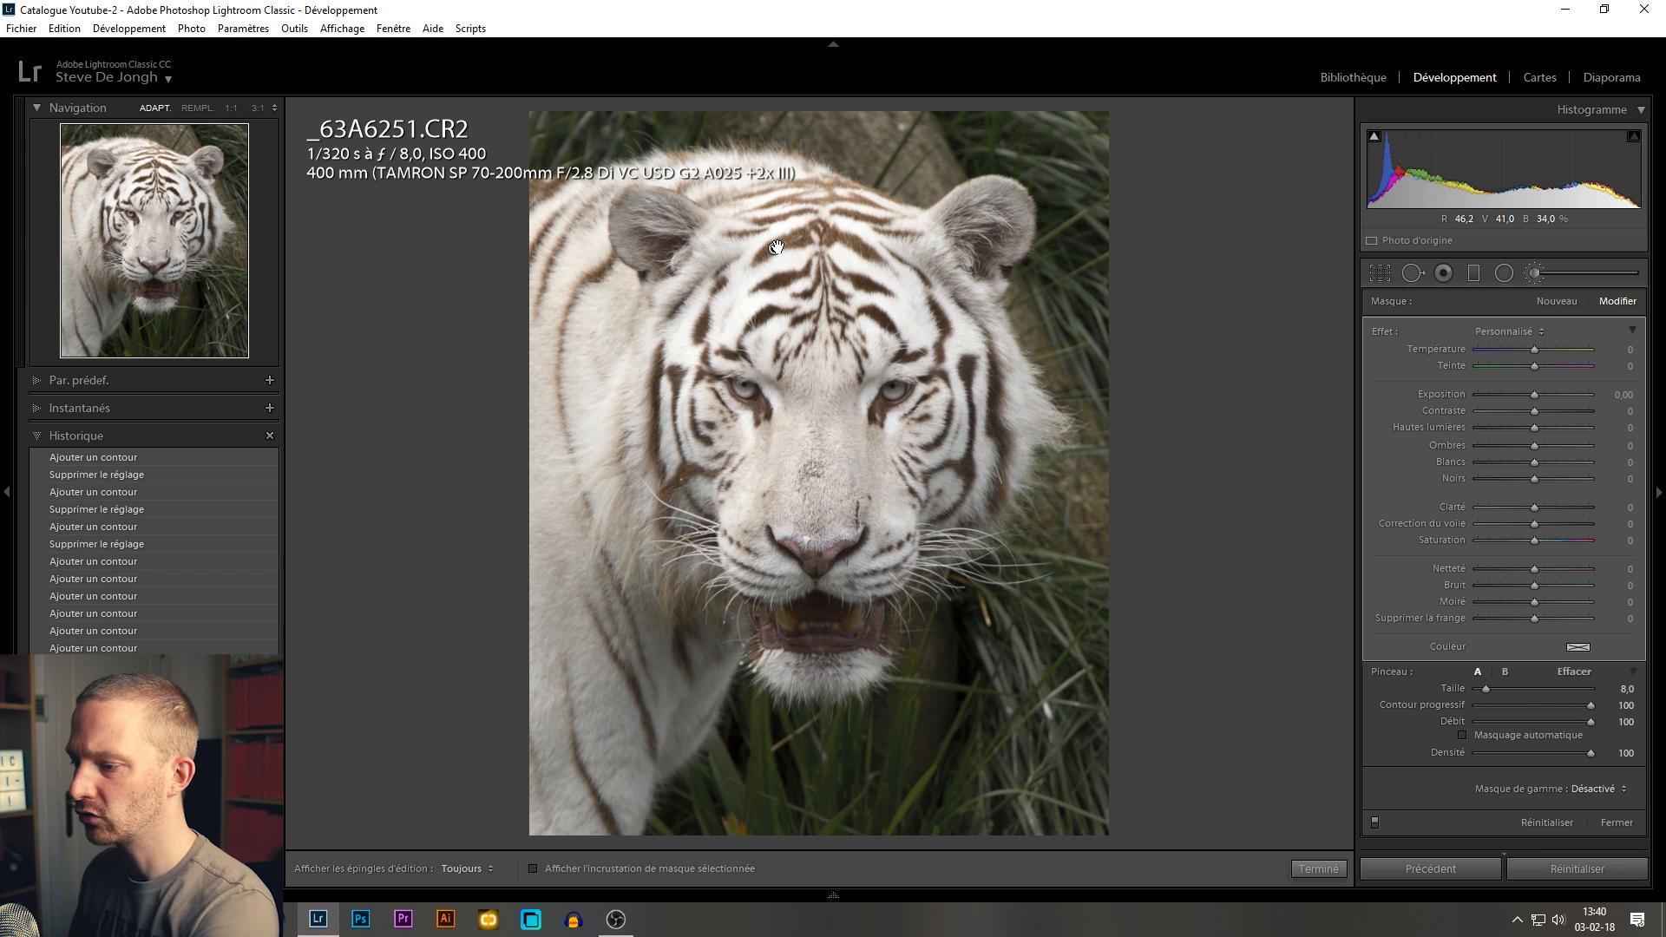
pyautogui.moveTo(776, 247)
pyautogui.press('Delete')
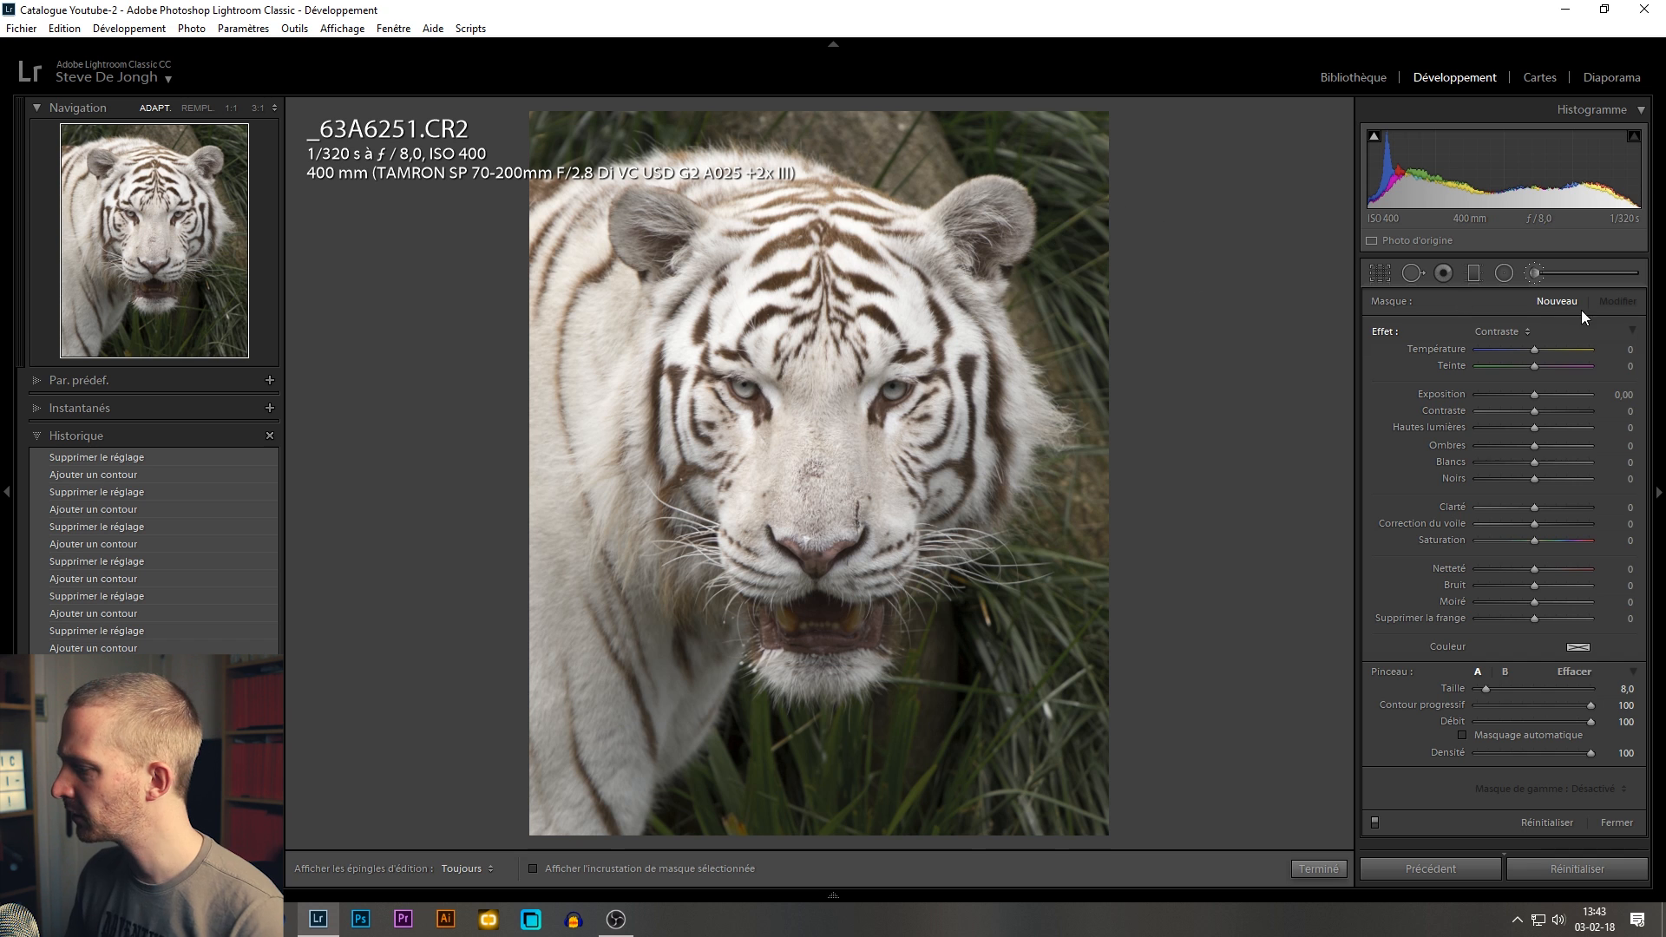
# - Prepare a new size 12 brush mask with automatic masking and the mask overlay enabled, viewing the tiger's forehead at 1:1
pyautogui.click(1554, 300)
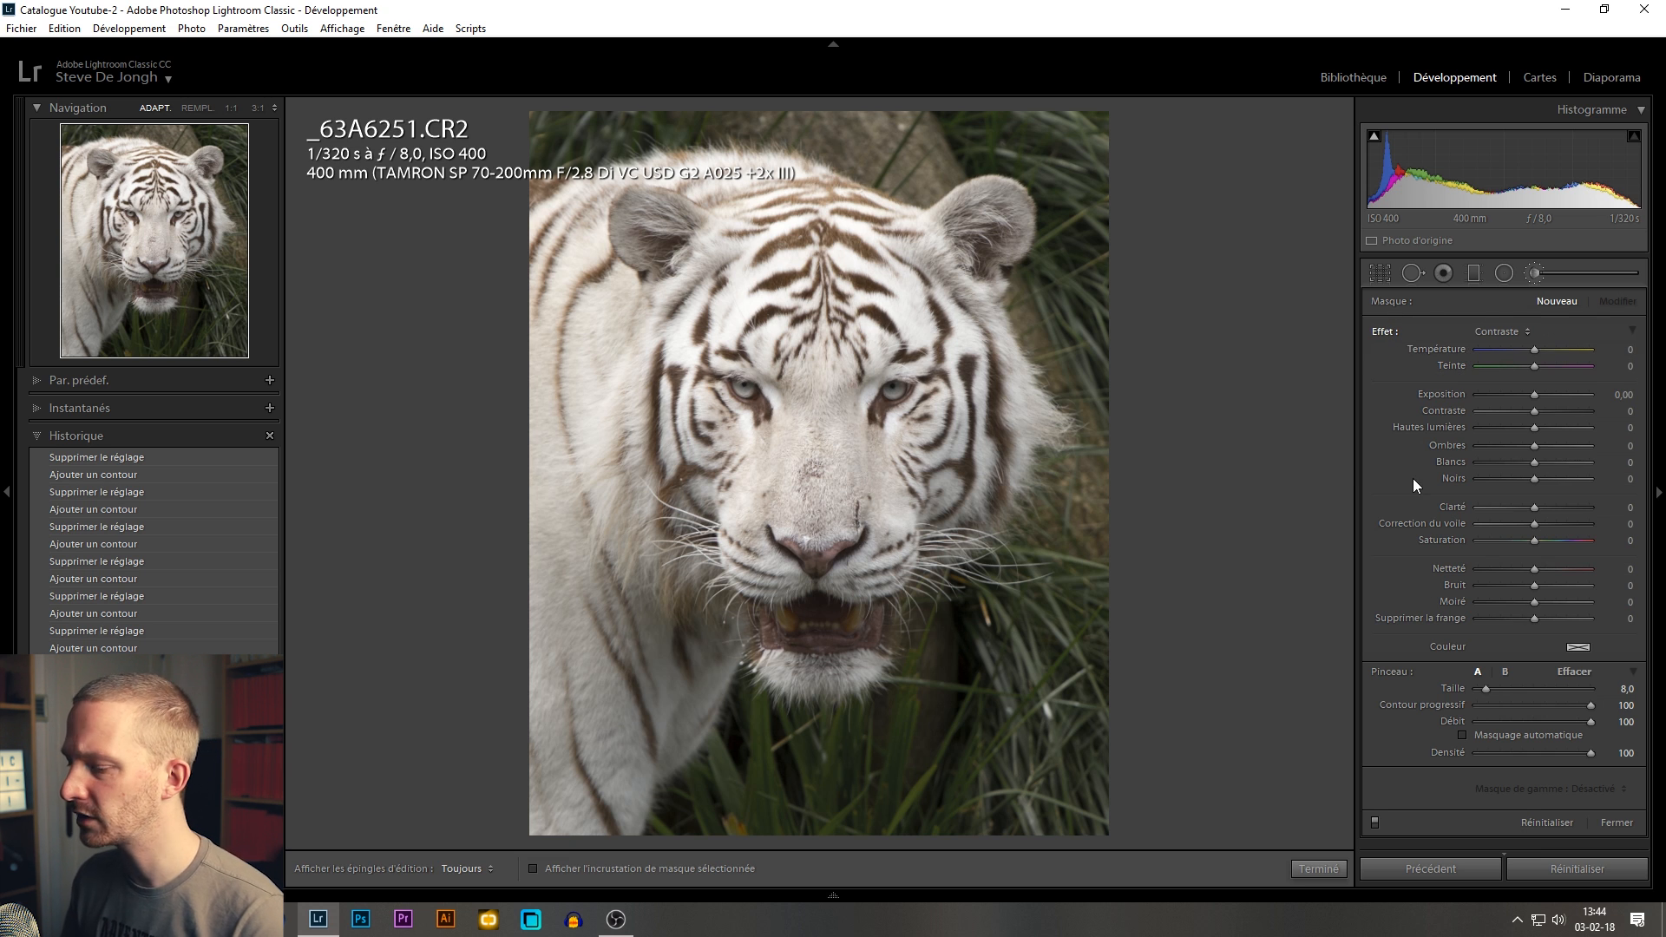
pyautogui.click(566, 866)
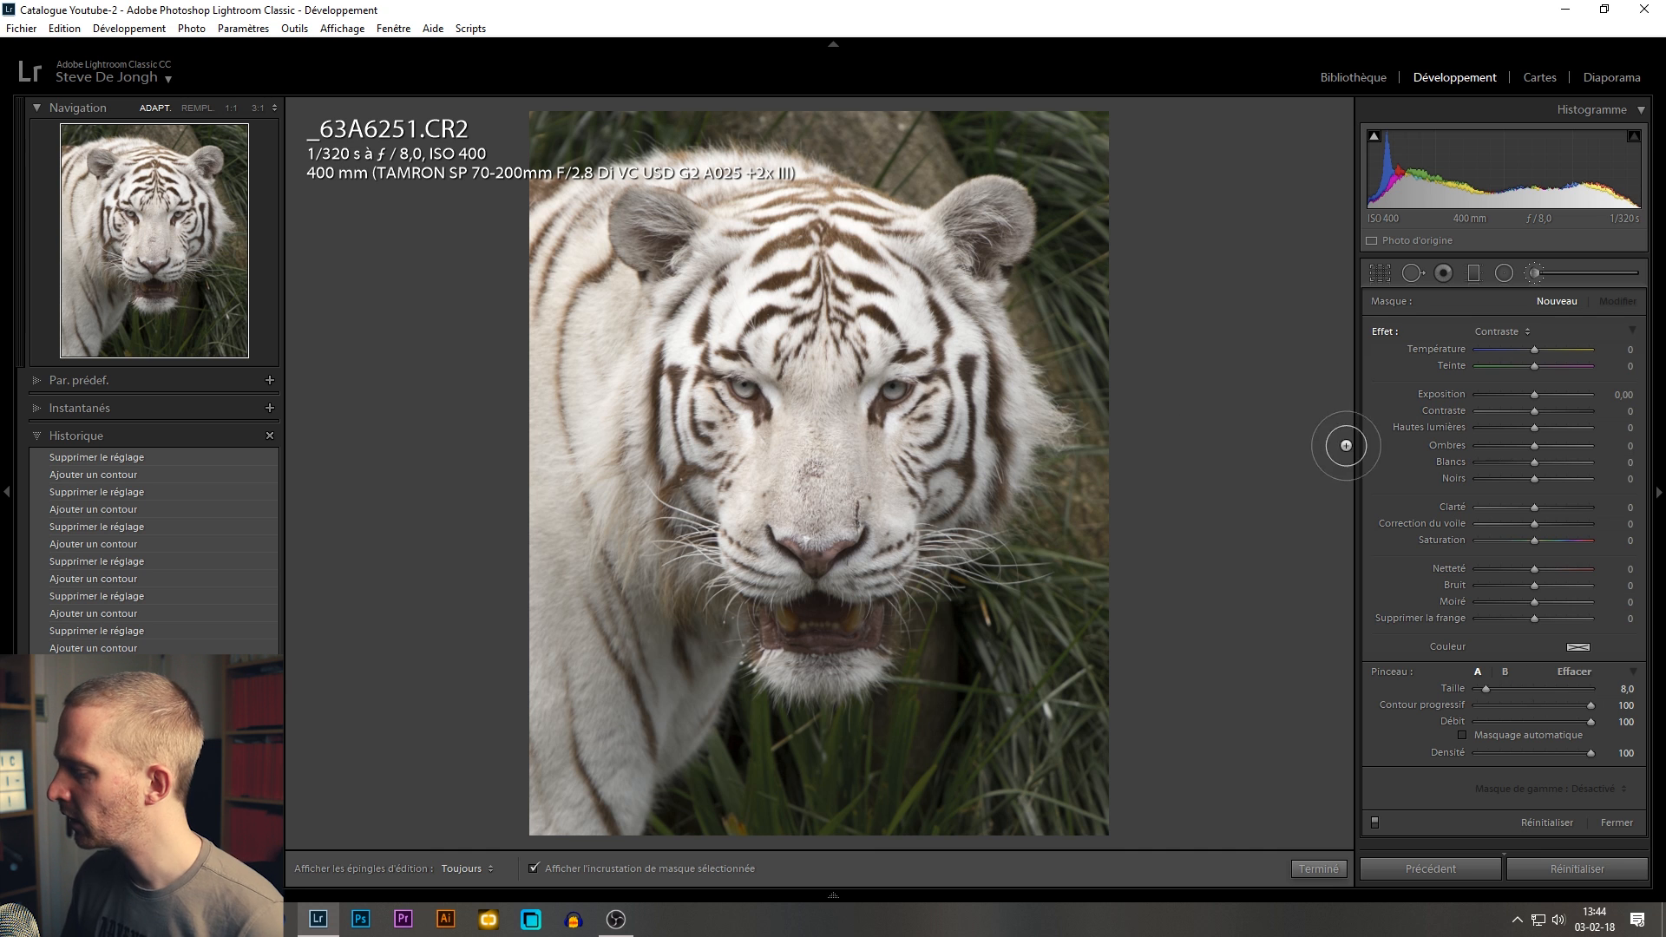
pyautogui.click(1502, 736)
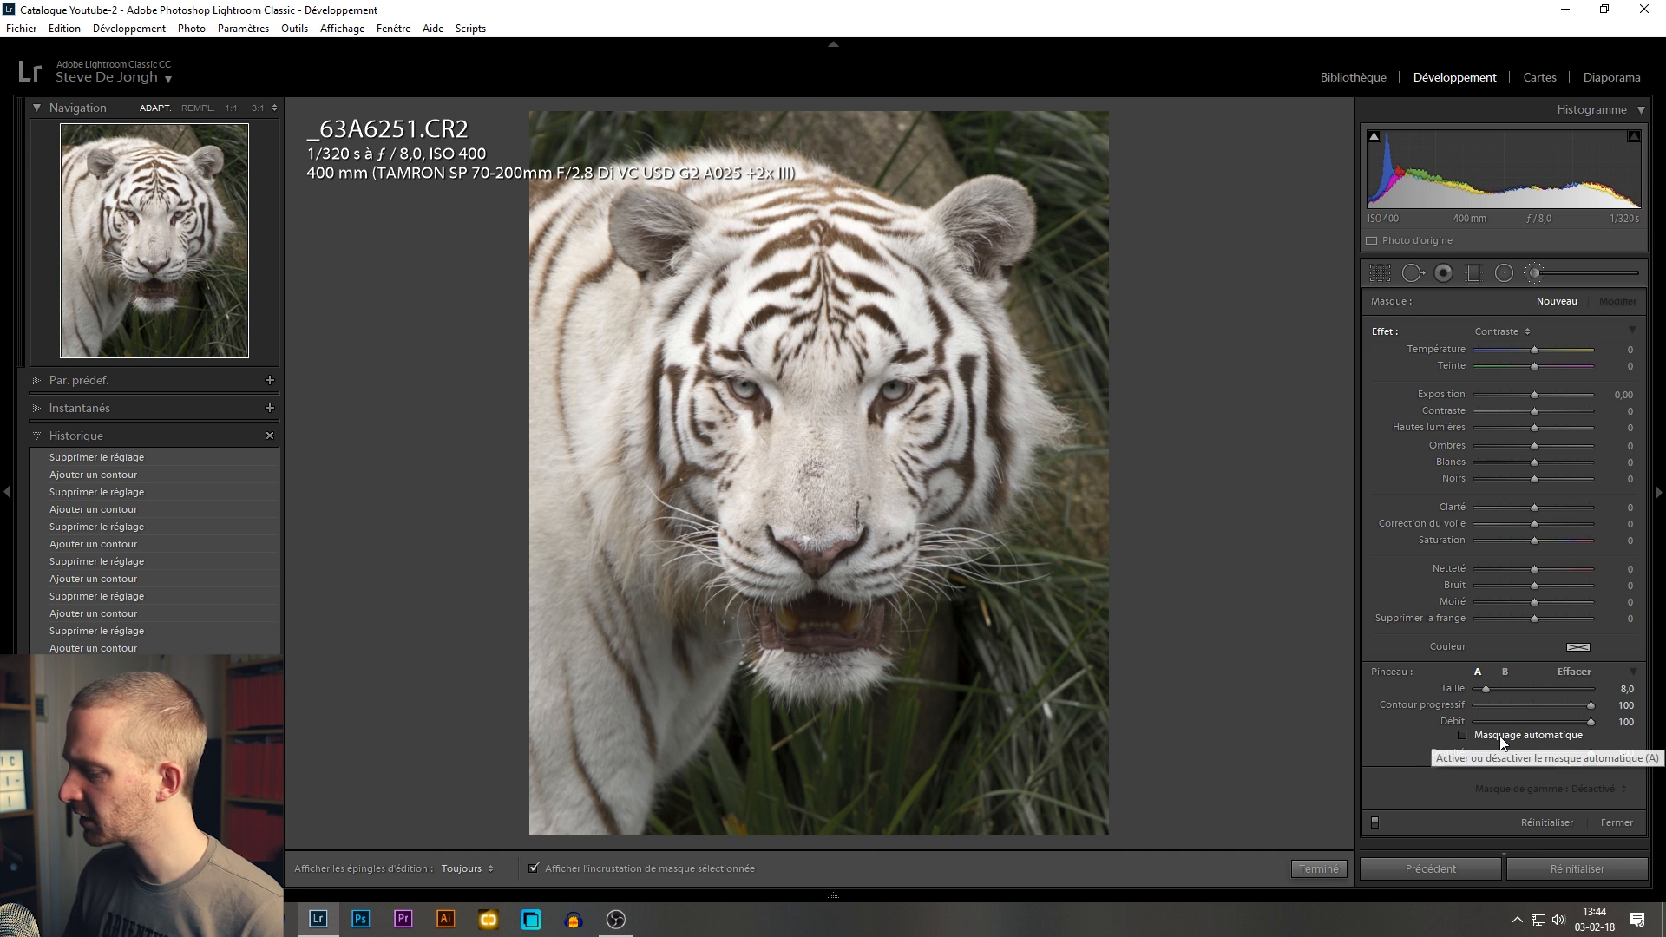
pyautogui.click(795, 240)
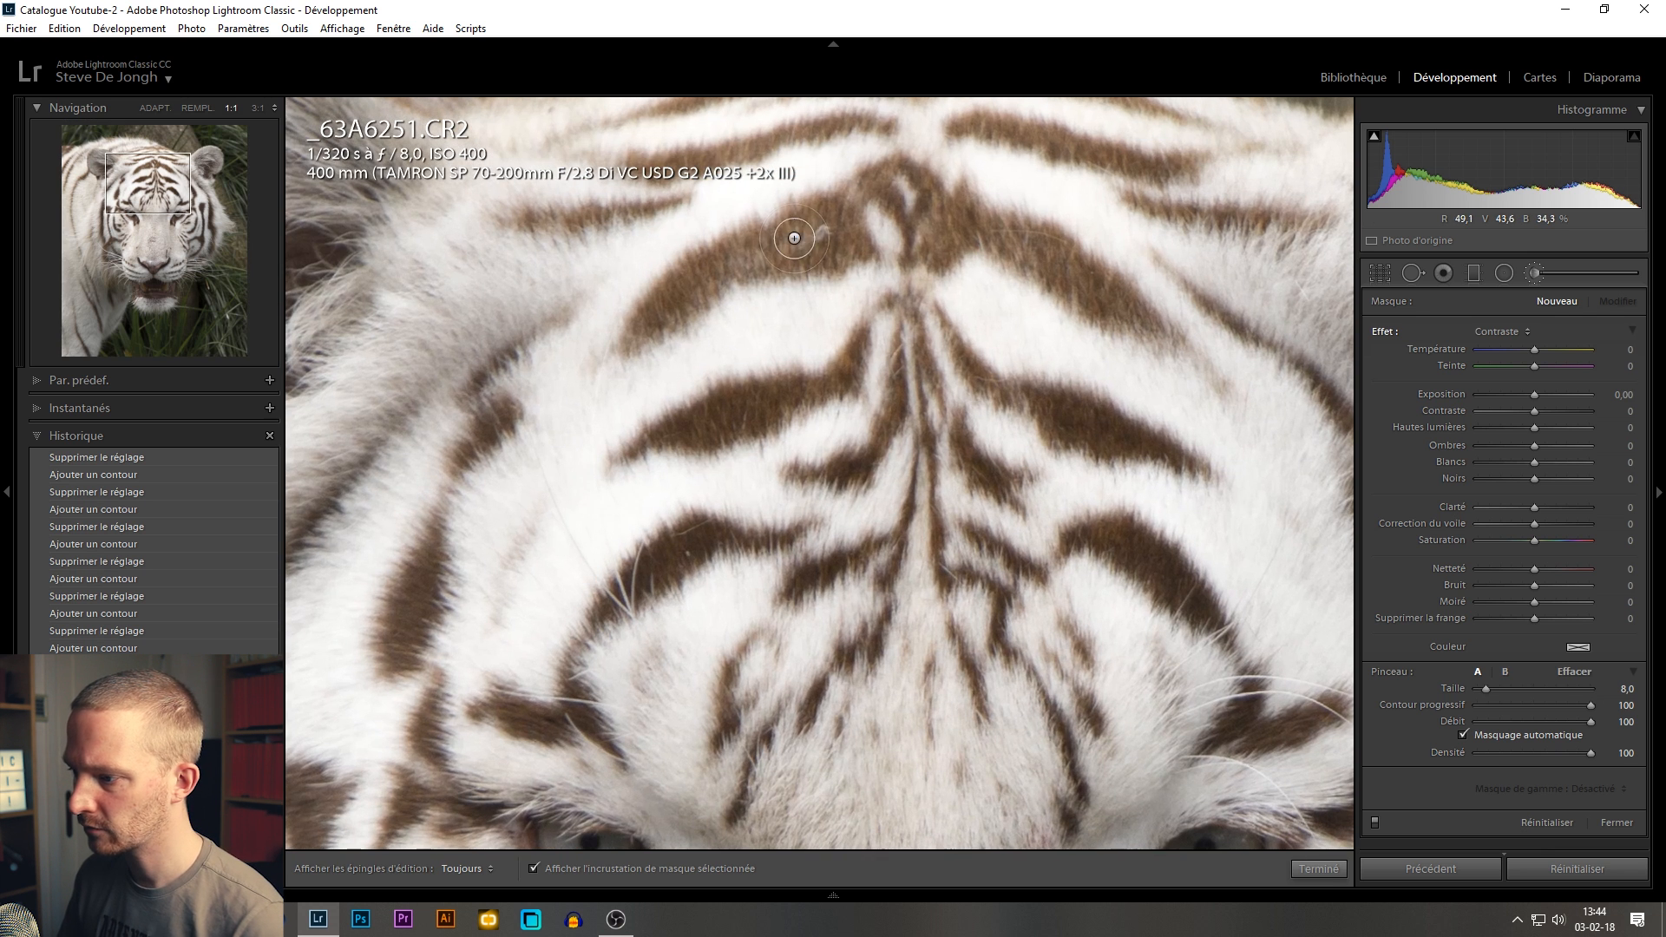
pyautogui.scroll(4, 786, 248)
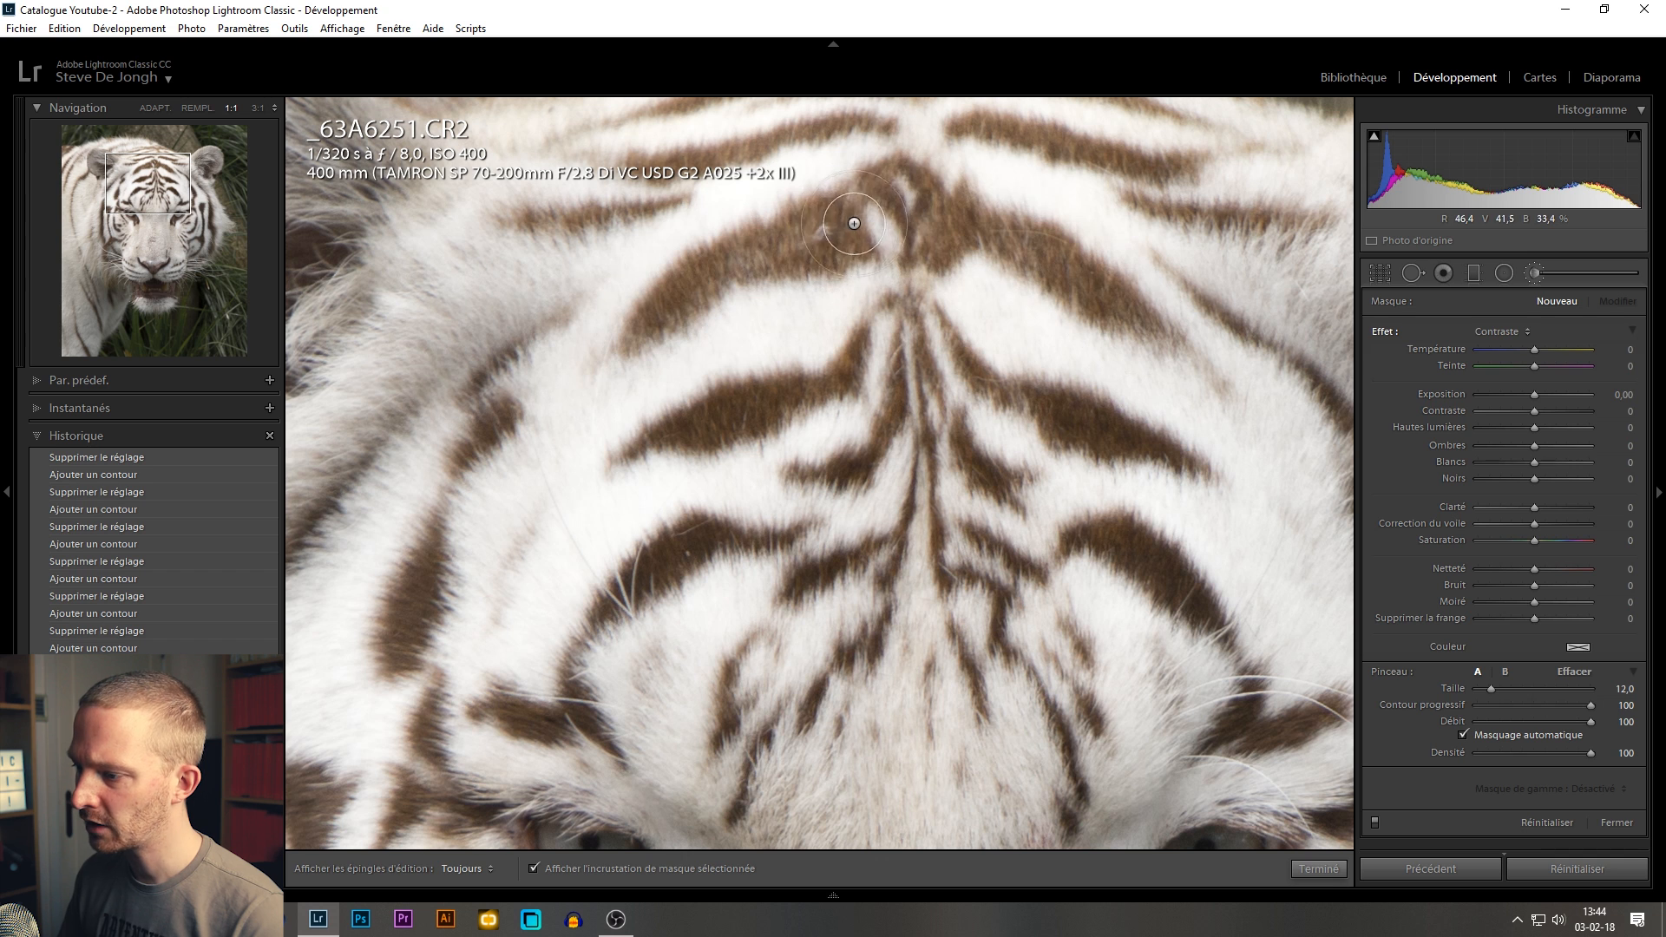
# - Paint the mask along the upper dark stripes on both sides of the tiger's forehead
pyautogui.press('h')
pyautogui.moveTo(823, 219)
pyautogui.mouseDown()
pyautogui.moveTo(784, 229)
pyautogui.moveTo(638, 341)
pyautogui.moveTo(792, 239)
pyautogui.moveTo(807, 259)
pyautogui.moveTo(849, 250)
pyautogui.moveTo(846, 206)
pyautogui.moveTo(874, 177)
pyautogui.moveTo(912, 236)
pyautogui.moveTo(904, 258)
pyautogui.moveTo(950, 238)
pyautogui.moveTo(931, 188)
pyautogui.moveTo(949, 220)
pyautogui.moveTo(1144, 321)
pyautogui.moveTo(1007, 242)
pyautogui.moveTo(951, 225)
pyautogui.moveTo(929, 240)
pyautogui.moveTo(870, 194)
pyautogui.moveTo(653, 326)
pyautogui.mouseUp()
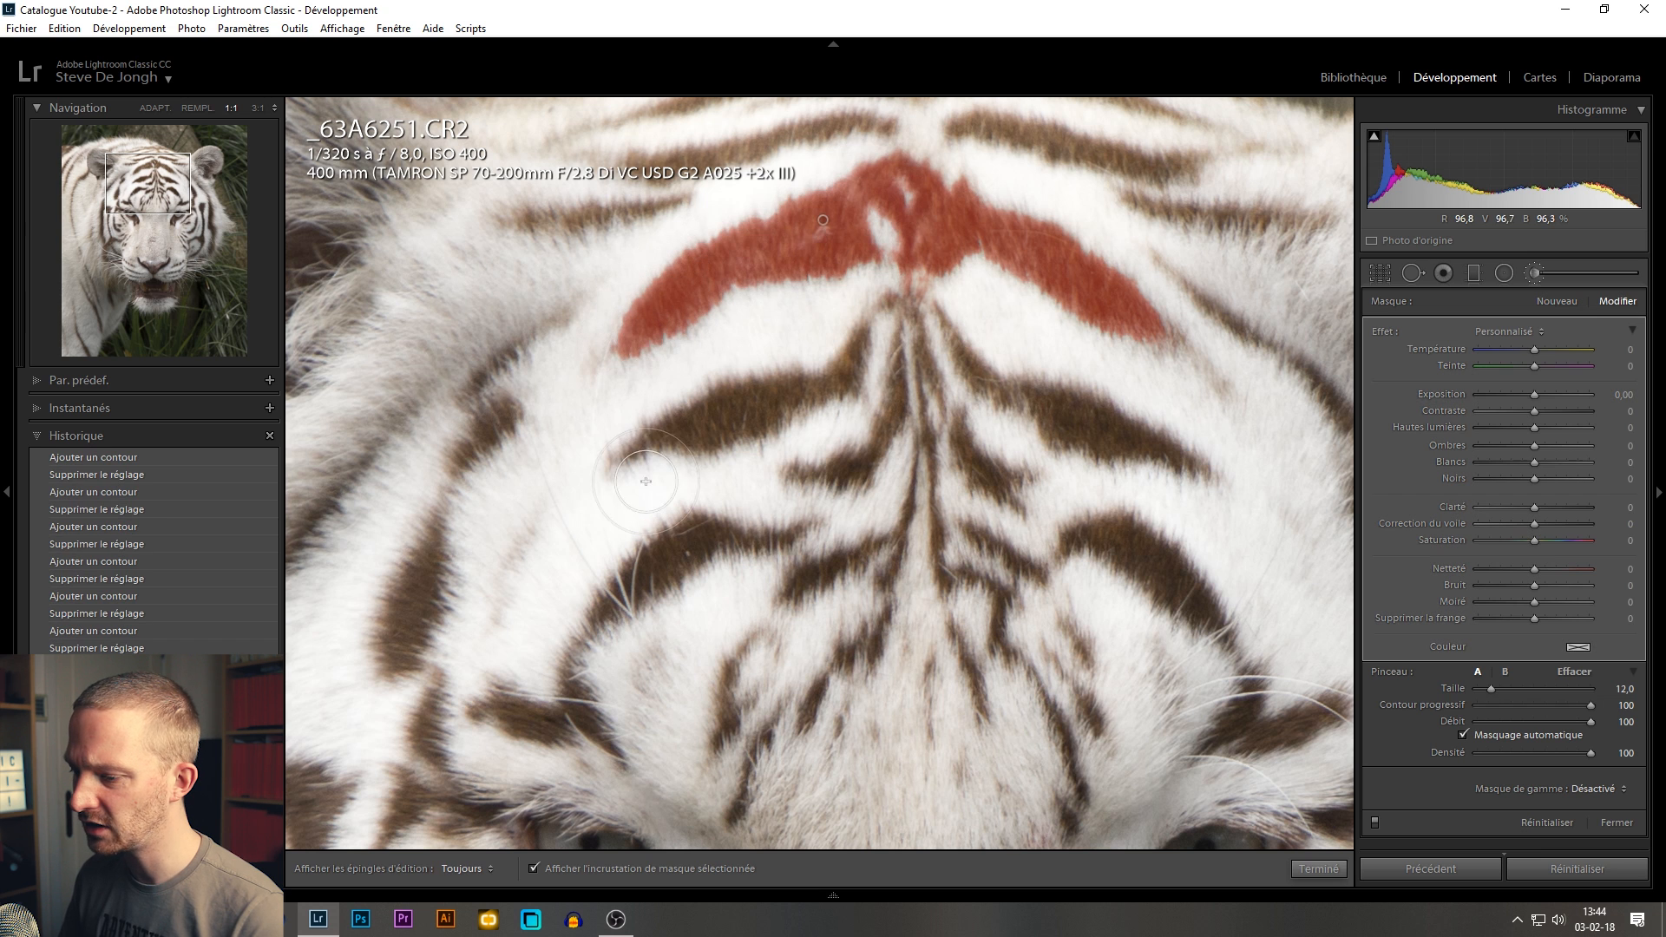
pyautogui.press('h')
pyautogui.moveTo(640, 449)
pyautogui.mouseDown()
pyautogui.moveTo(824, 377)
pyautogui.moveTo(865, 336)
pyautogui.moveTo(901, 382)
pyautogui.moveTo(866, 462)
pyautogui.moveTo(829, 469)
pyautogui.moveTo(859, 447)
pyautogui.mouseUp()
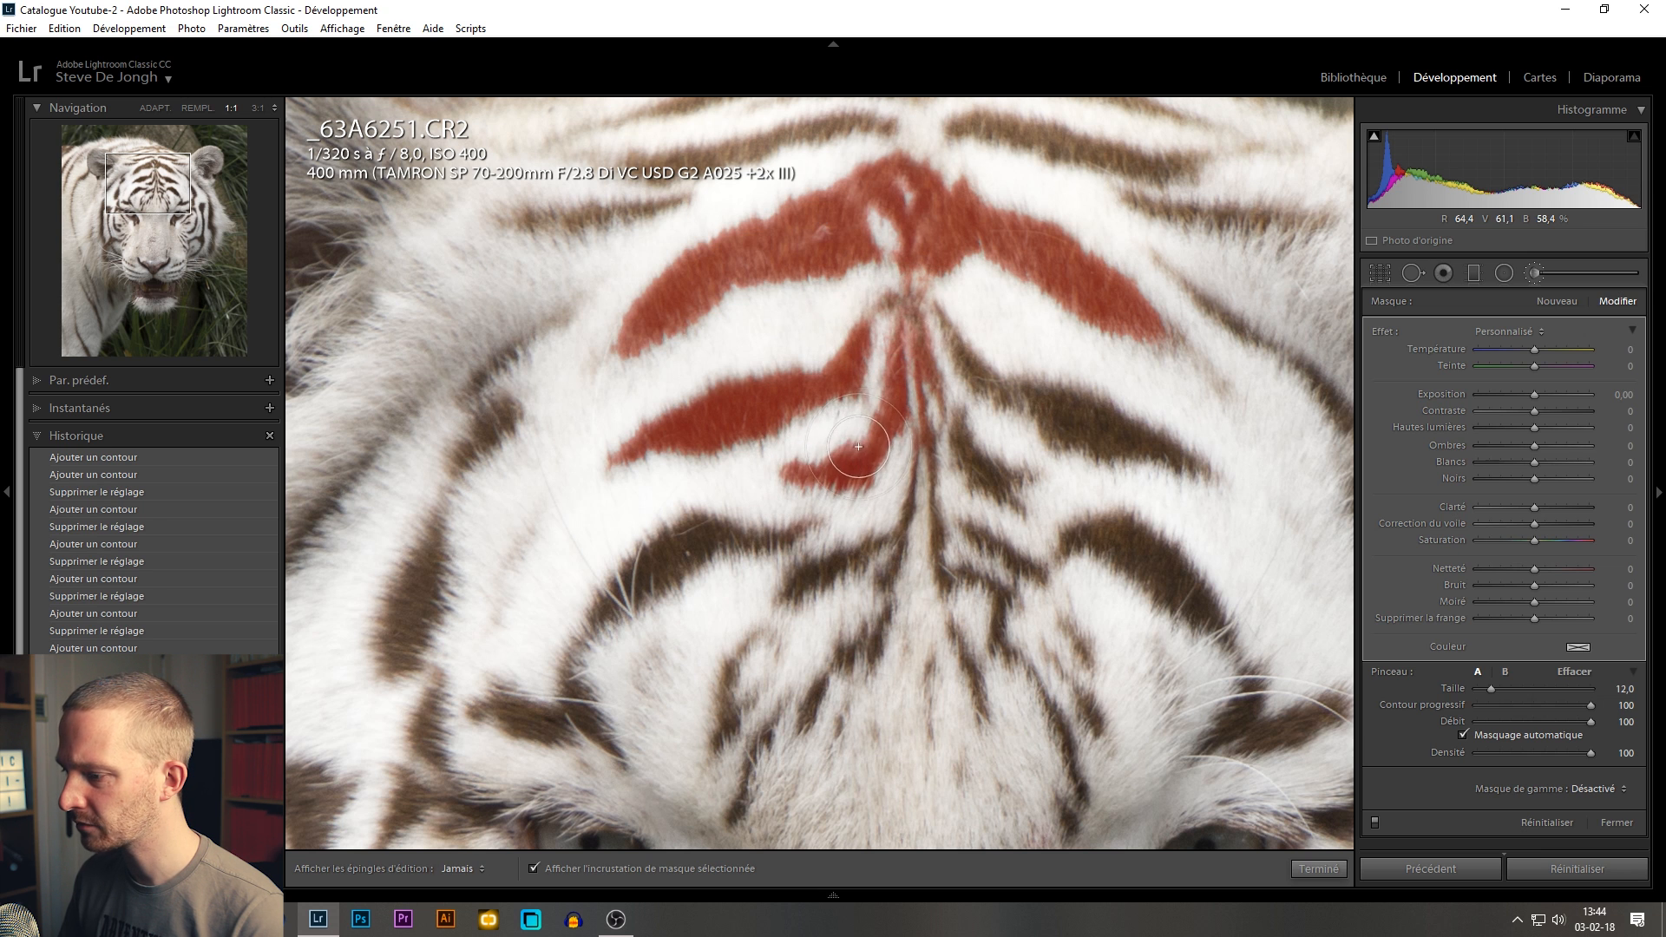
pyautogui.moveTo(900, 297)
pyautogui.mouseDown()
pyautogui.moveTo(946, 314)
pyautogui.moveTo(984, 372)
pyautogui.moveTo(1187, 462)
pyautogui.mouseUp()
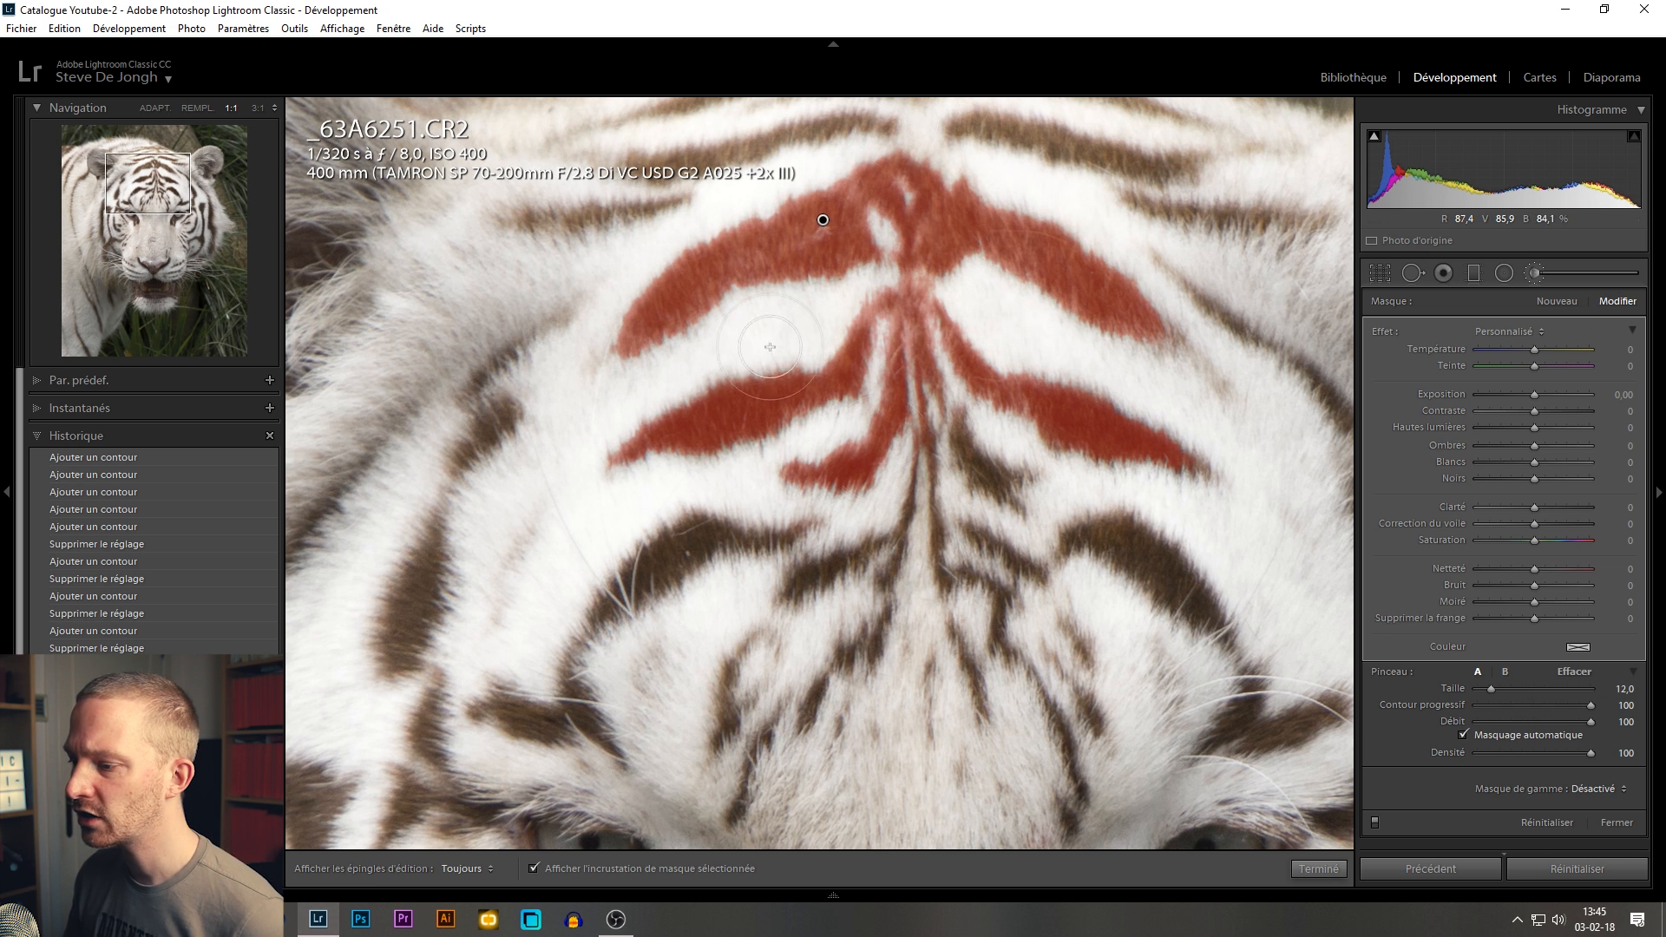
# - Try an exposure of 0.90 on the masked forehead stripes without the overlay, then reset it and delete the adjustment
pyautogui.press('o')
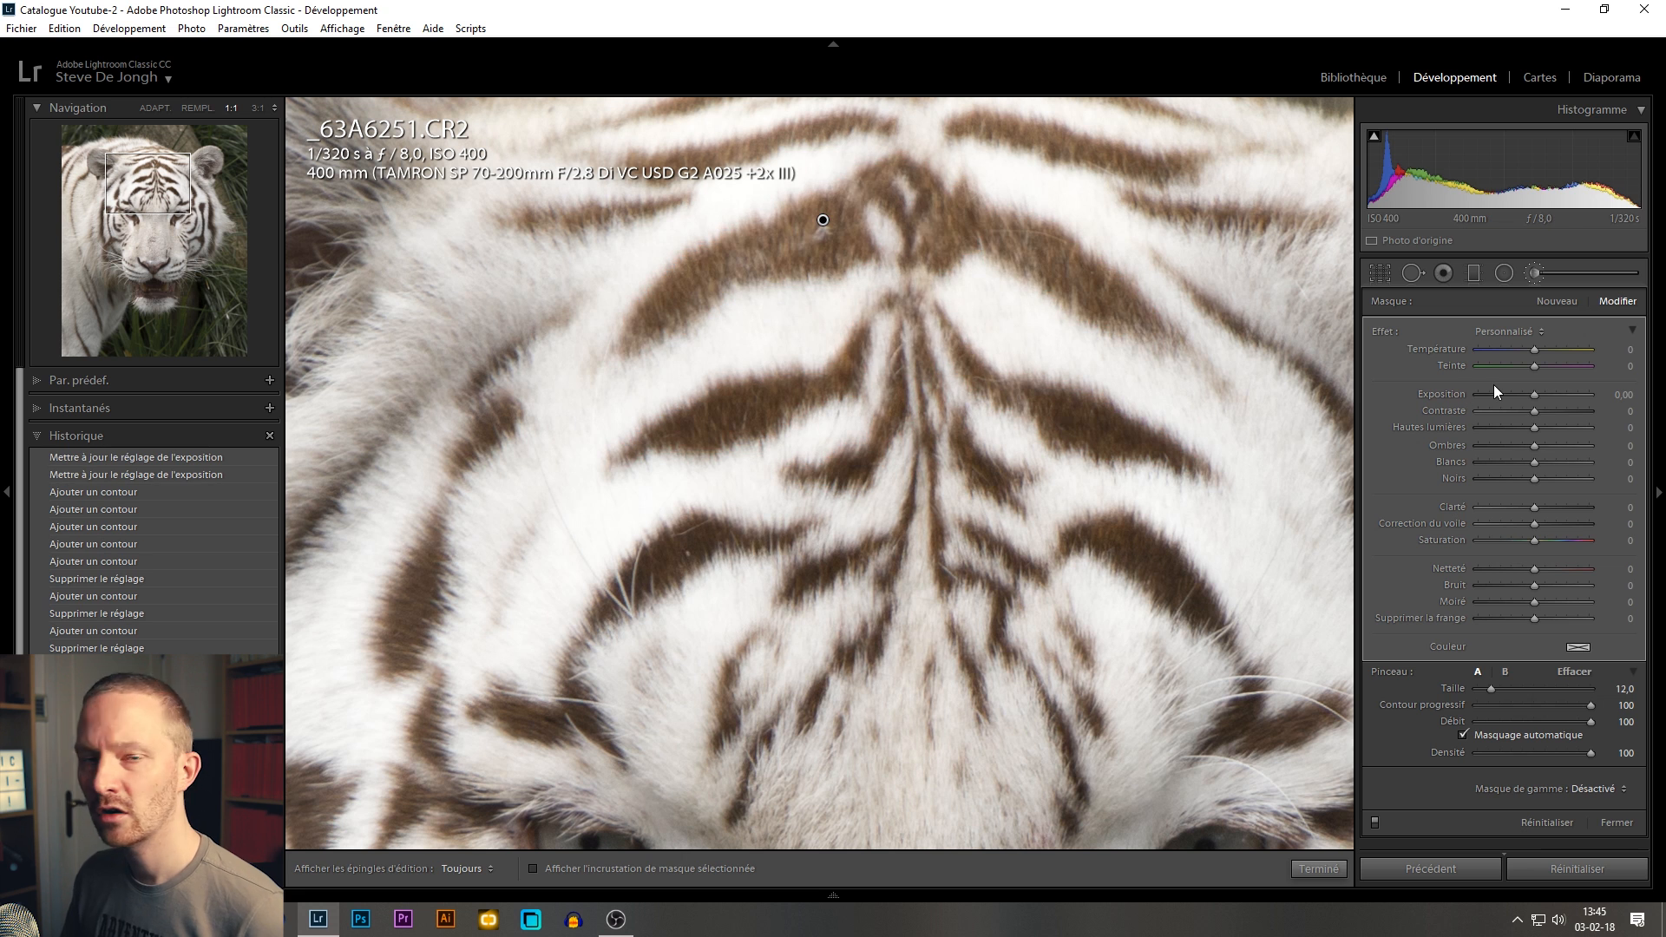
pyautogui.moveTo(1534, 394); pyautogui.dragTo(1548, 394)
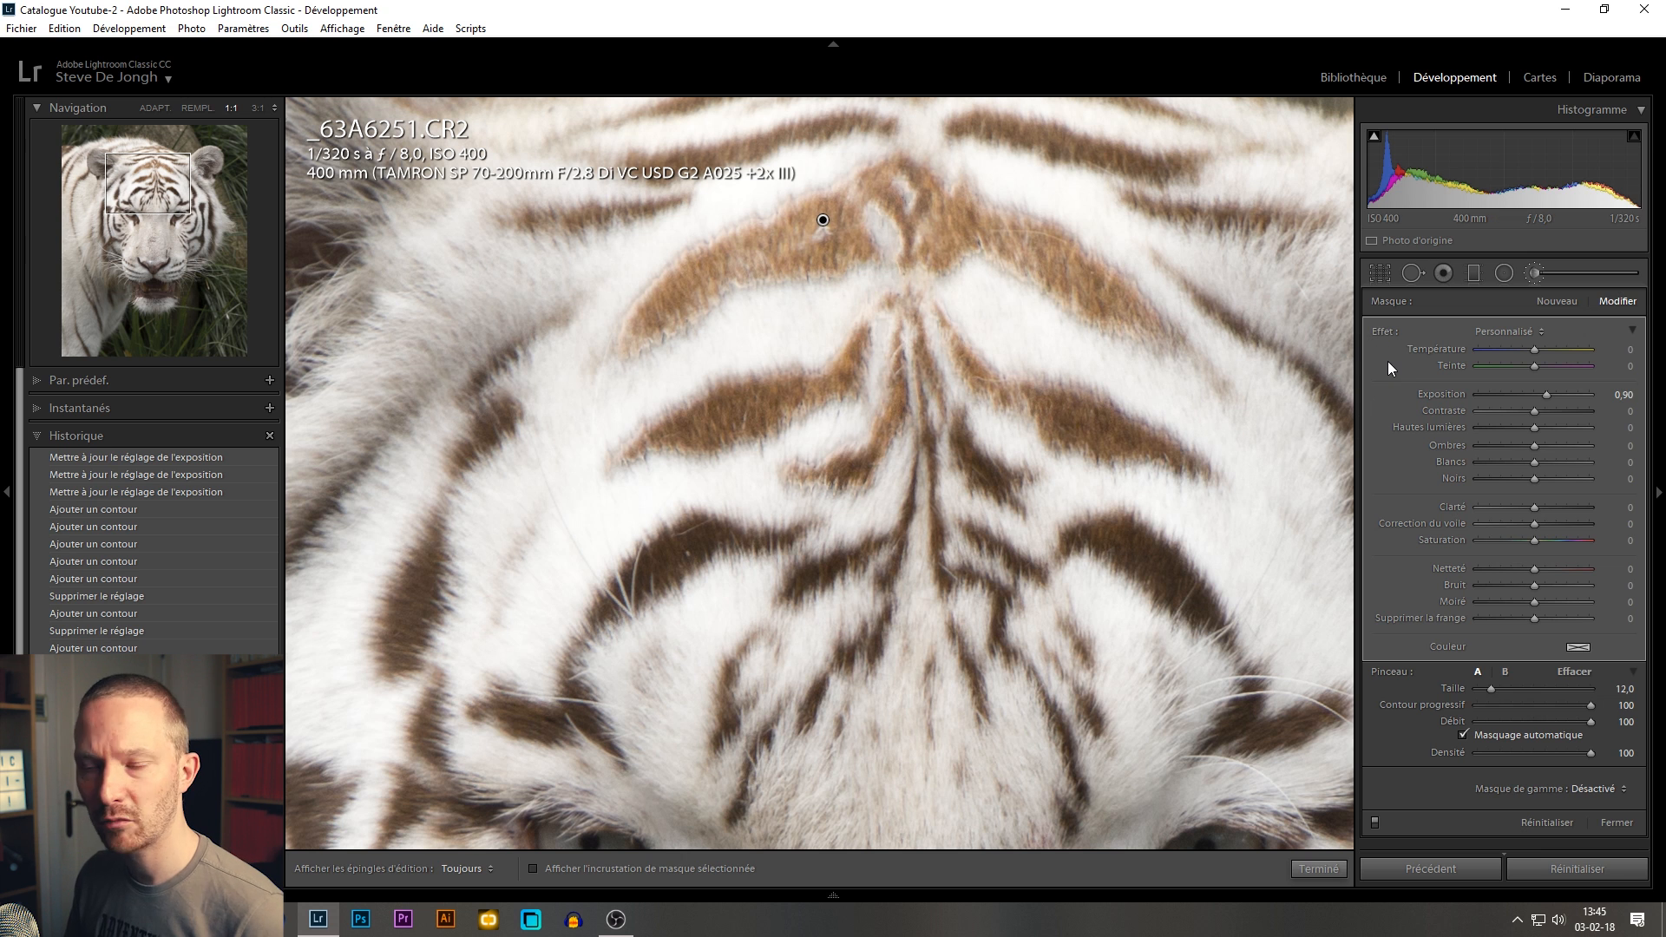
pyautogui.doubleClick(1446, 391)
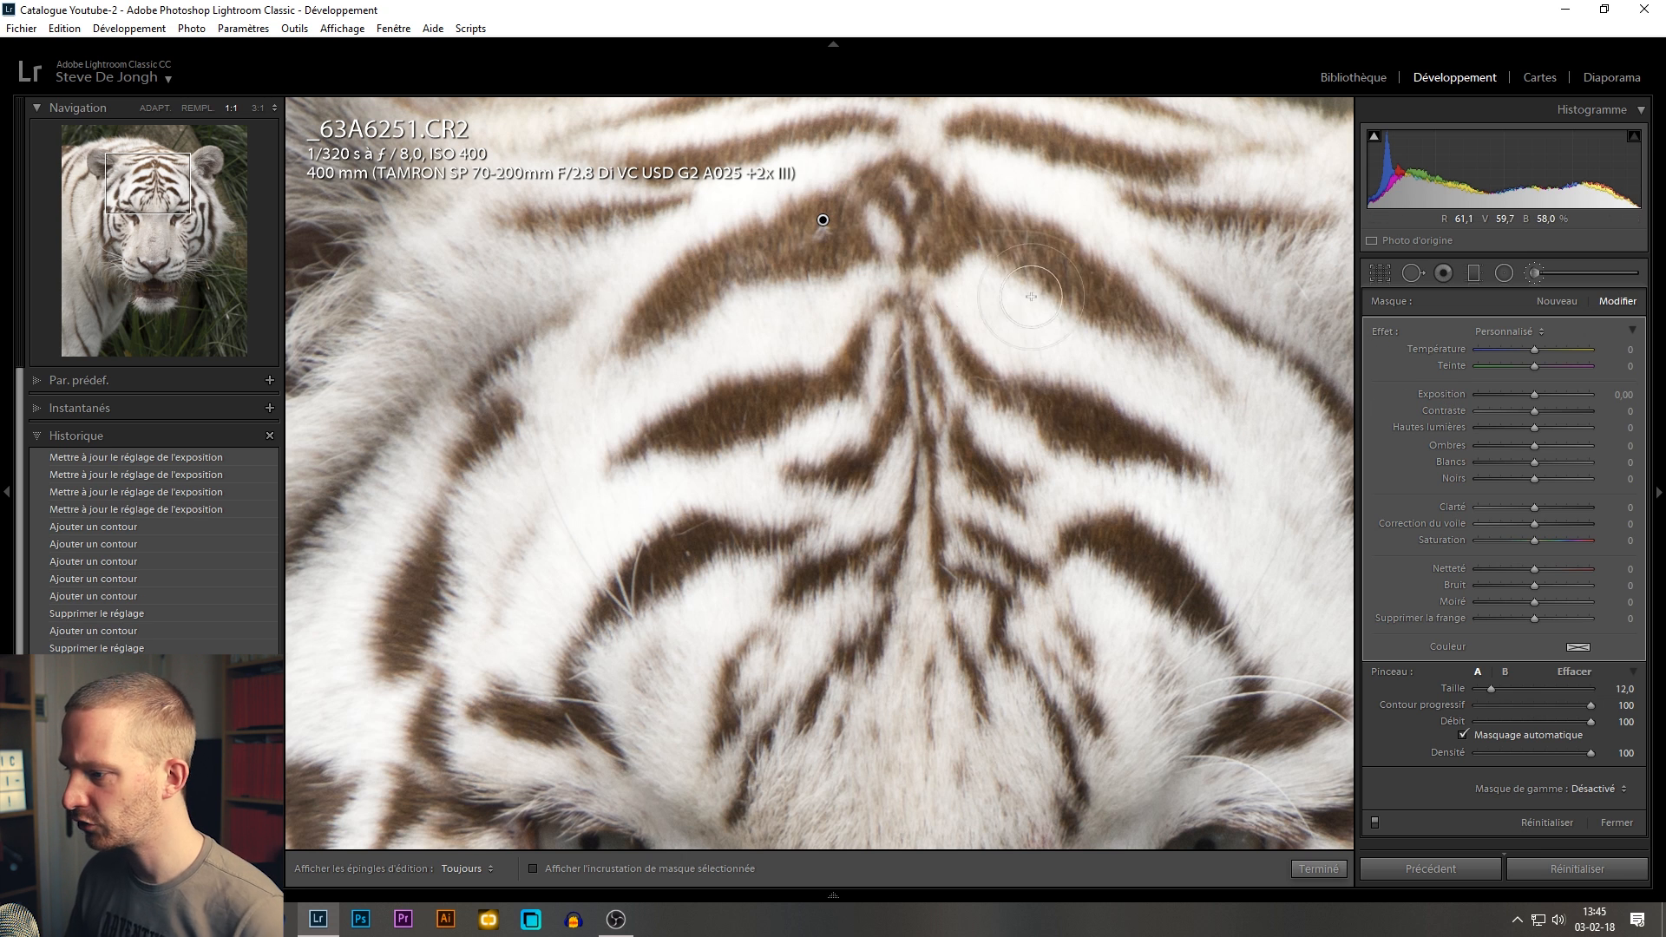
pyautogui.press('Delete')
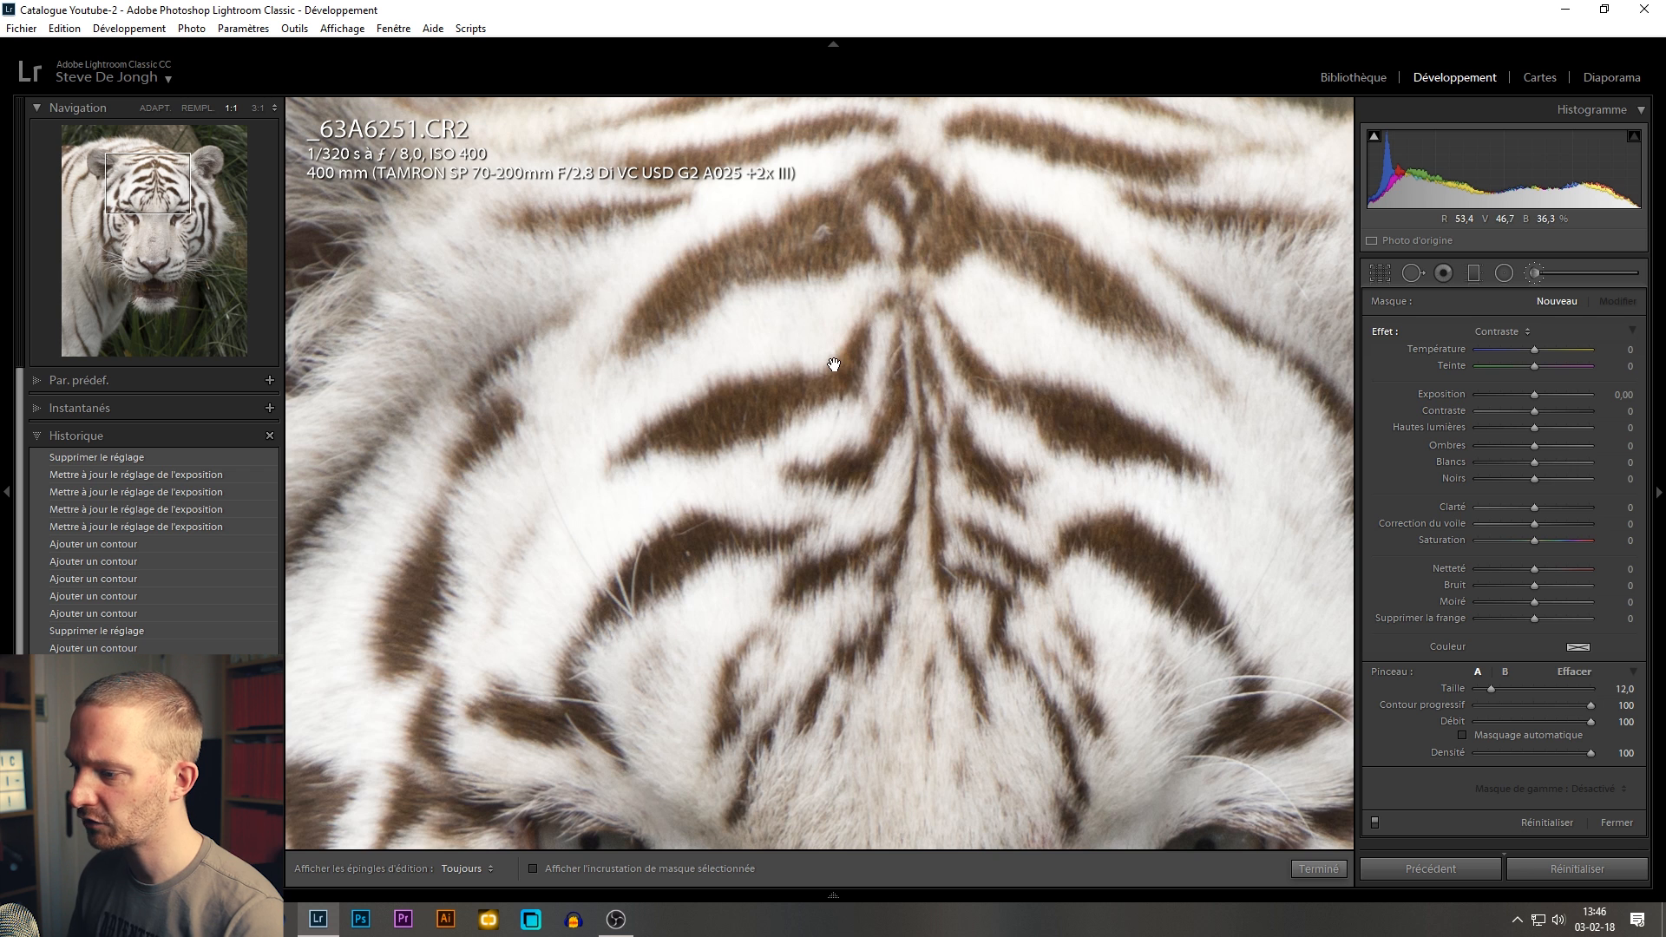
# - Show the mask overlay and paint over the tiger's whole body and head with a size 9 brush
pyautogui.press('z')
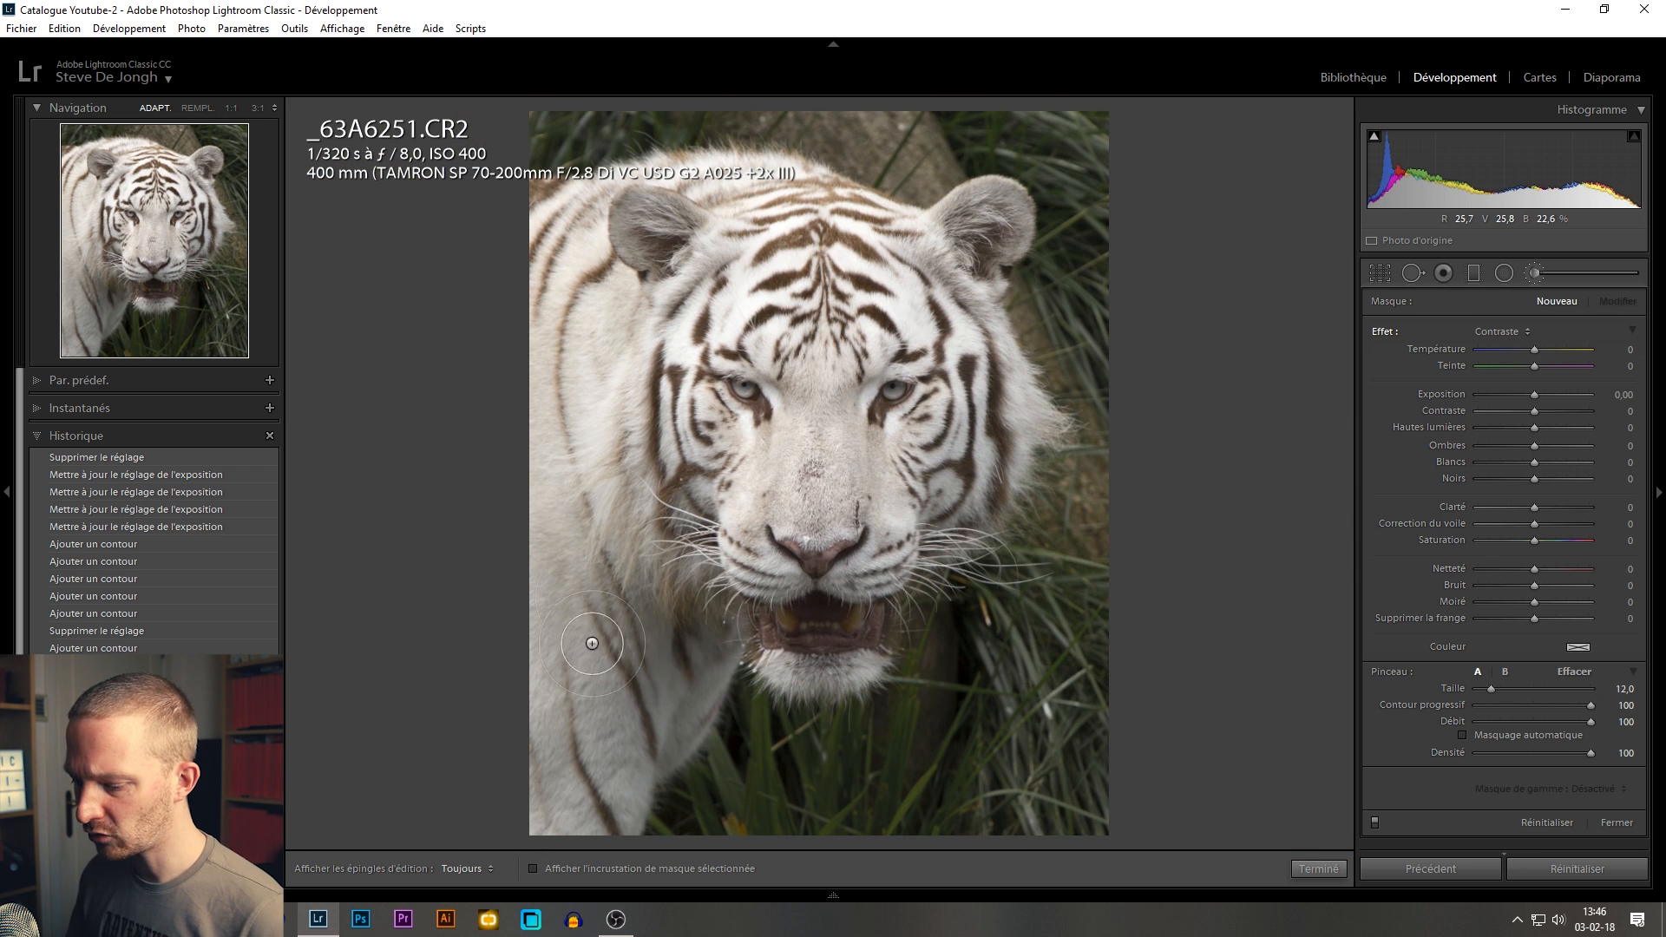
pyautogui.click(585, 868)
pyautogui.scroll(-3, 553, 231)
pyautogui.press('h')
pyautogui.moveTo(554, 231)
pyautogui.mouseDown()
pyautogui.moveTo(587, 215)
pyautogui.moveTo(518, 212)
pyautogui.moveTo(732, 189)
pyautogui.moveTo(815, 197)
pyautogui.moveTo(900, 241)
pyautogui.moveTo(999, 212)
pyautogui.moveTo(958, 294)
pyautogui.moveTo(995, 398)
pyautogui.moveTo(1022, 414)
pyautogui.moveTo(999, 484)
pyautogui.moveTo(944, 512)
pyautogui.moveTo(932, 488)
pyautogui.moveTo(966, 431)
pyautogui.moveTo(885, 400)
pyautogui.moveTo(890, 279)
pyautogui.moveTo(711, 262)
pyautogui.moveTo(713, 227)
pyautogui.moveTo(660, 229)
pyautogui.moveTo(500, 362)
pyautogui.moveTo(538, 299)
pyautogui.moveTo(606, 251)
pyautogui.moveTo(696, 258)
pyautogui.moveTo(606, 363)
pyautogui.moveTo(727, 301)
pyautogui.moveTo(818, 281)
pyautogui.moveTo(783, 342)
pyautogui.moveTo(659, 413)
pyautogui.moveTo(928, 381)
pyautogui.moveTo(780, 441)
pyautogui.moveTo(876, 350)
pyautogui.moveTo(883, 391)
pyautogui.moveTo(792, 280)
pyautogui.mouseUp()
pyautogui.moveTo(620, 208)
pyautogui.mouseDown()
pyautogui.moveTo(738, 188)
pyautogui.moveTo(793, 209)
pyautogui.moveTo(707, 195)
pyautogui.moveTo(848, 211)
pyautogui.moveTo(933, 251)
pyautogui.moveTo(983, 217)
pyautogui.moveTo(993, 228)
pyautogui.moveTo(767, 325)
pyautogui.moveTo(607, 335)
pyautogui.moveTo(525, 469)
pyautogui.moveTo(528, 590)
pyautogui.moveTo(665, 424)
pyautogui.moveTo(624, 609)
pyautogui.moveTo(730, 542)
pyautogui.moveTo(529, 764)
pyautogui.moveTo(550, 602)
pyautogui.moveTo(544, 839)
pyautogui.moveTo(601, 786)
pyautogui.moveTo(601, 817)
pyautogui.moveTo(682, 675)
pyautogui.moveTo(679, 694)
pyautogui.moveTo(735, 550)
pyautogui.moveTo(762, 568)
pyautogui.moveTo(793, 655)
pyautogui.moveTo(831, 655)
pyautogui.moveTo(855, 626)
pyautogui.moveTo(871, 497)
pyautogui.moveTo(853, 439)
pyautogui.moveTo(733, 454)
pyautogui.moveTo(748, 357)
pyautogui.moveTo(624, 628)
pyautogui.moveTo(649, 642)
pyautogui.moveTo(697, 624)
pyautogui.moveTo(704, 658)
pyautogui.moveTo(725, 597)
pyautogui.moveTo(780, 656)
pyautogui.moveTo(822, 643)
pyautogui.mouseUp()
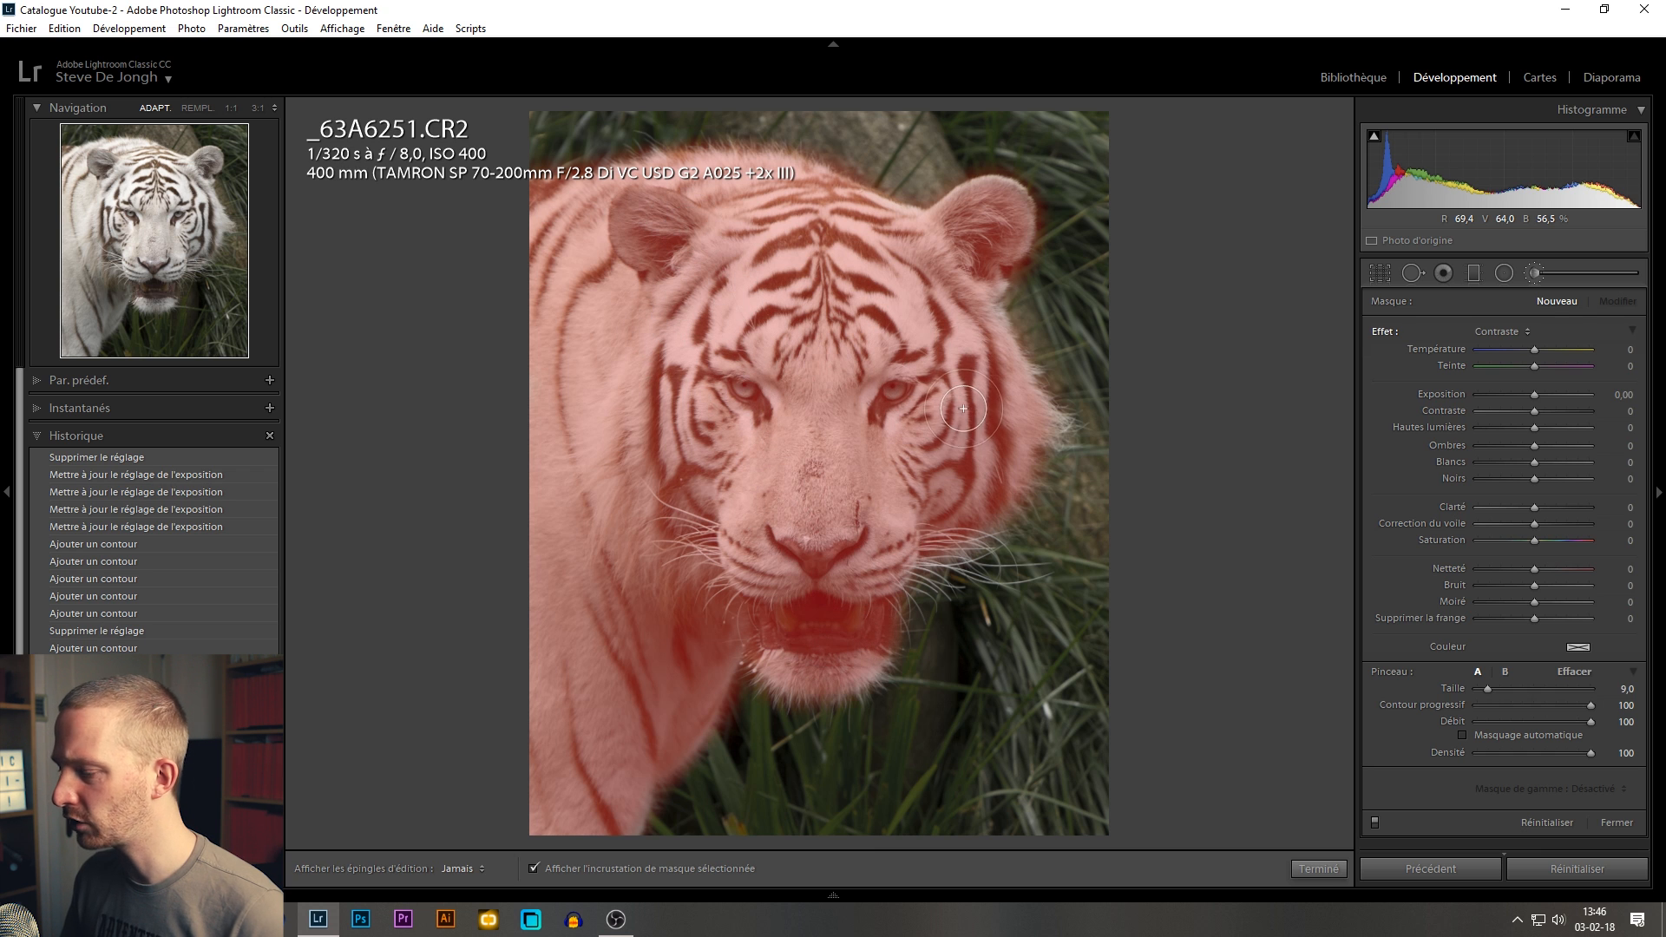
pyautogui.moveTo(780, 242)
pyautogui.mouseDown()
pyautogui.moveTo(663, 492)
pyautogui.moveTo(701, 477)
pyautogui.moveTo(733, 408)
pyautogui.moveTo(773, 426)
pyautogui.moveTo(911, 352)
pyautogui.mouseUp()
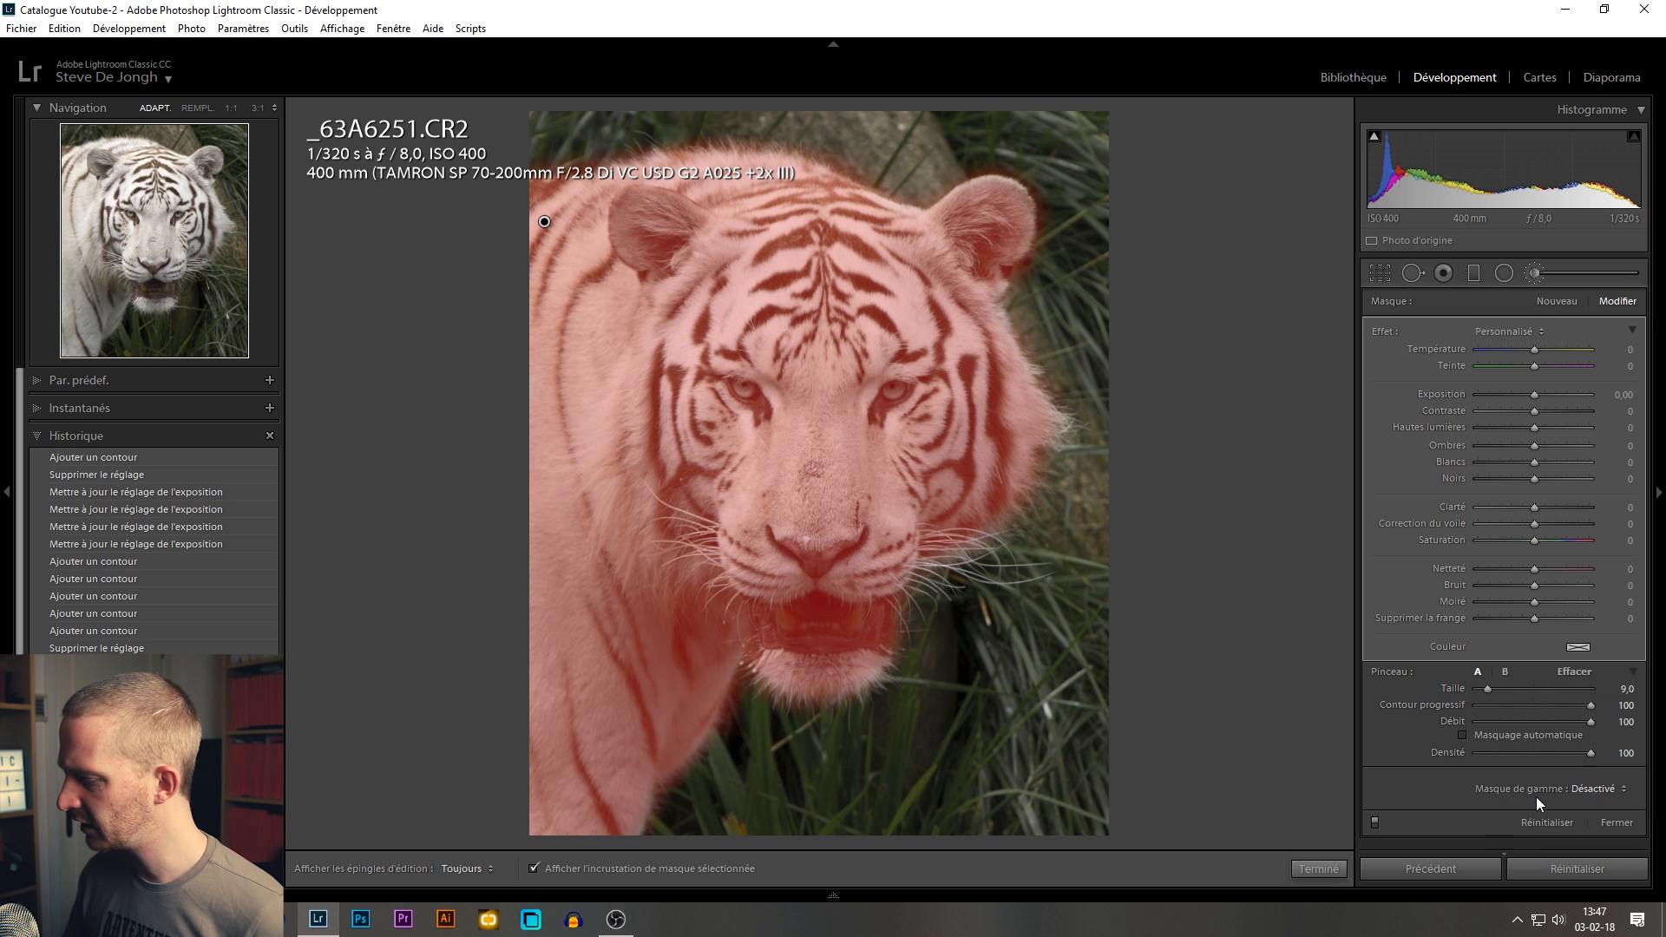
# - Set the range mask type of the tiger's brush mask to Color (Couleur)
pyautogui.click(1596, 788)
pyautogui.click(1587, 829)
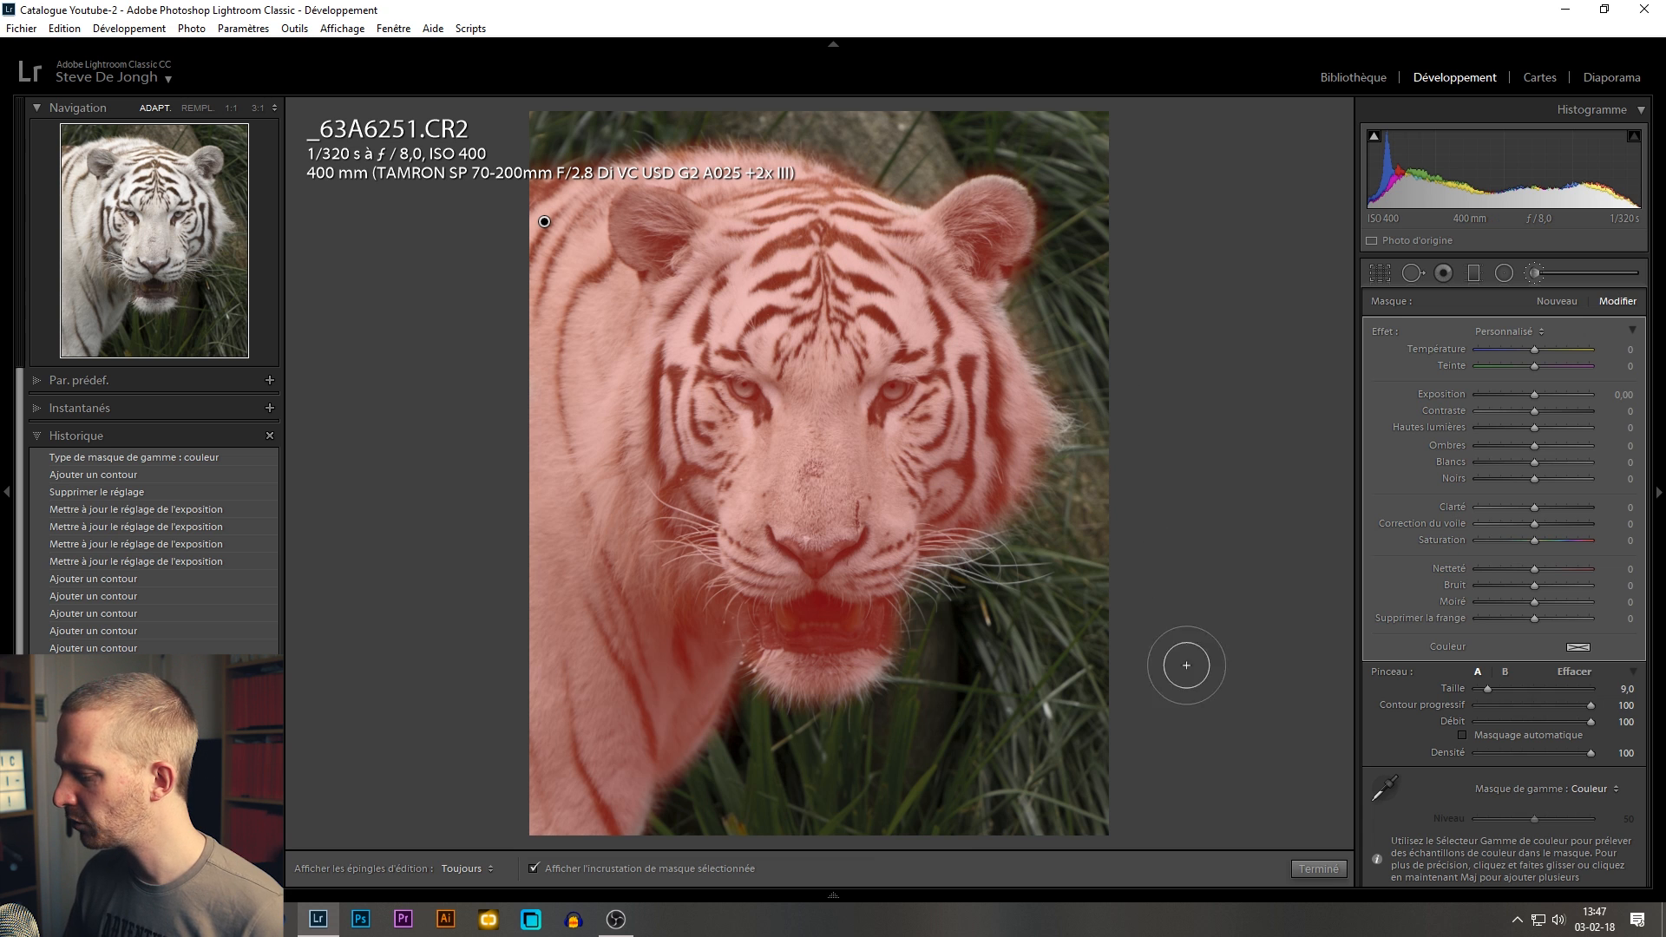
# - Sample a dark upper forehead stripe for the color range mask, try level extremes, and set its level (Niveau) to 41
pyautogui.click(1385, 790)
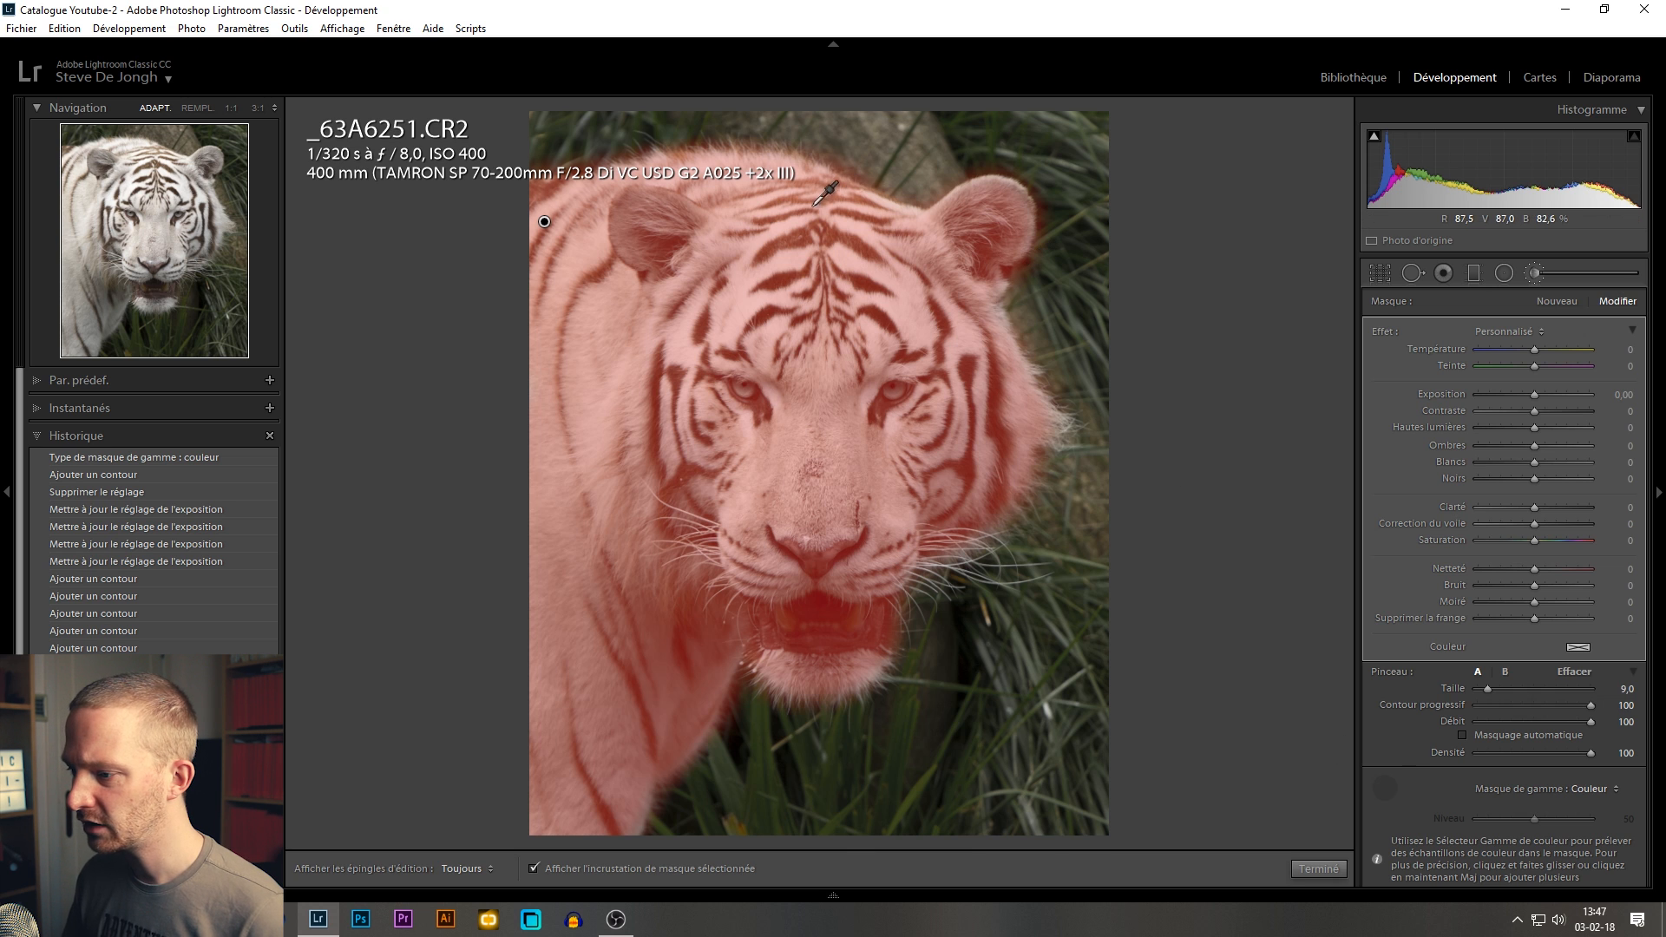
pyautogui.click(777, 243)
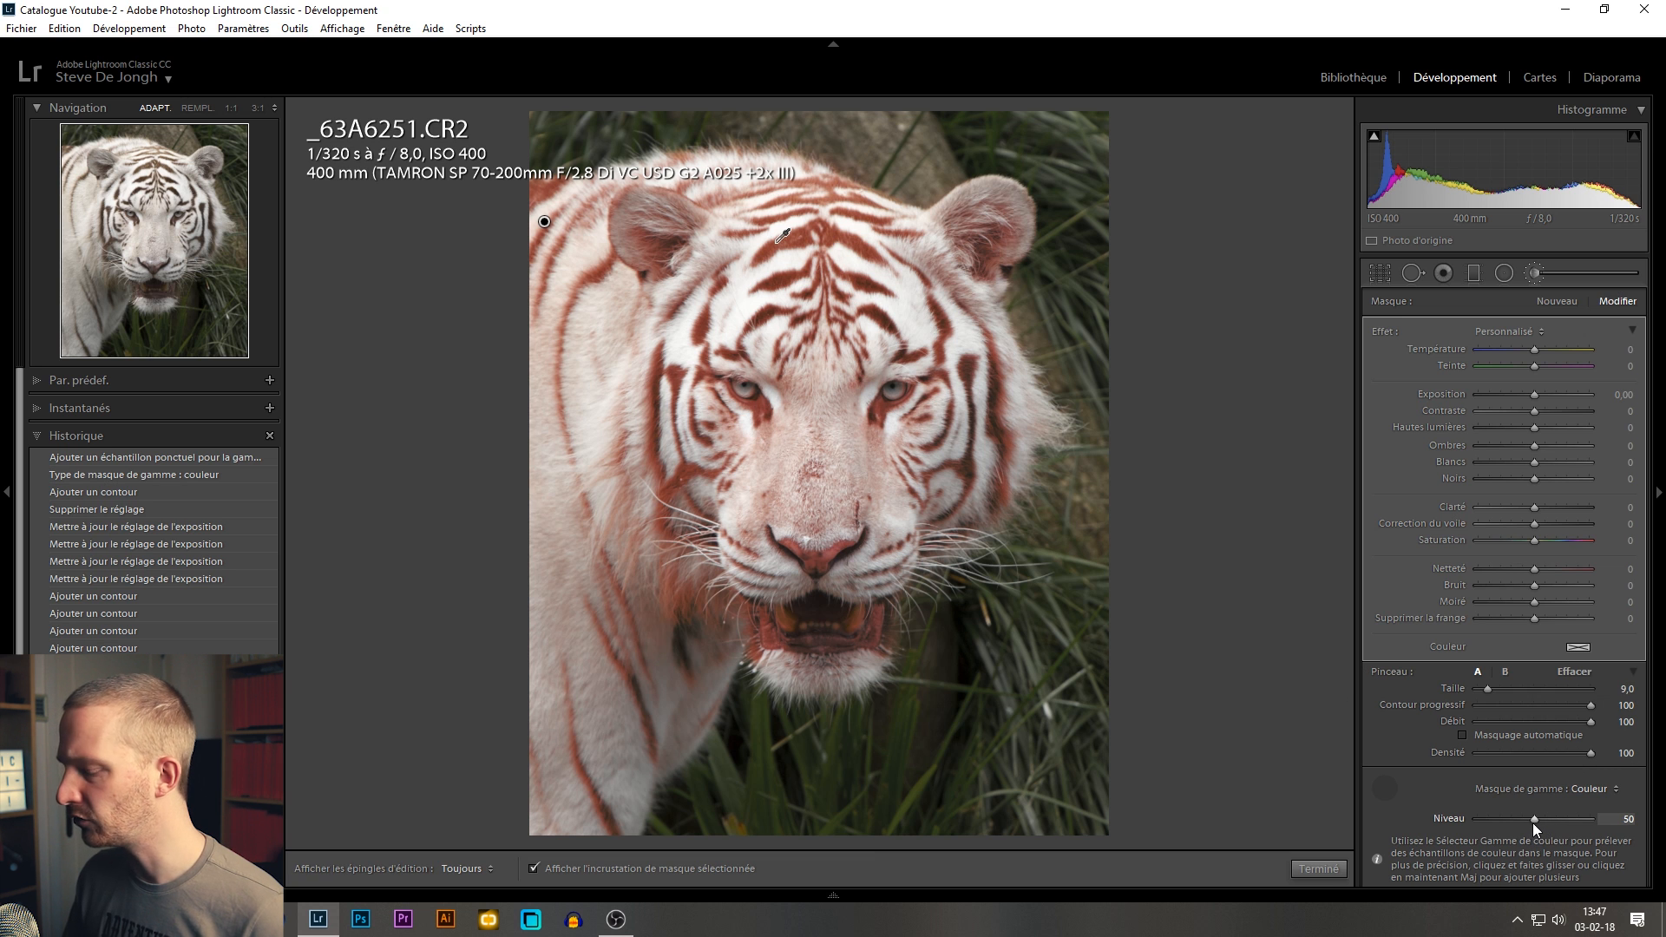
pyautogui.moveTo(1532, 820); pyautogui.dragTo(1635, 804)
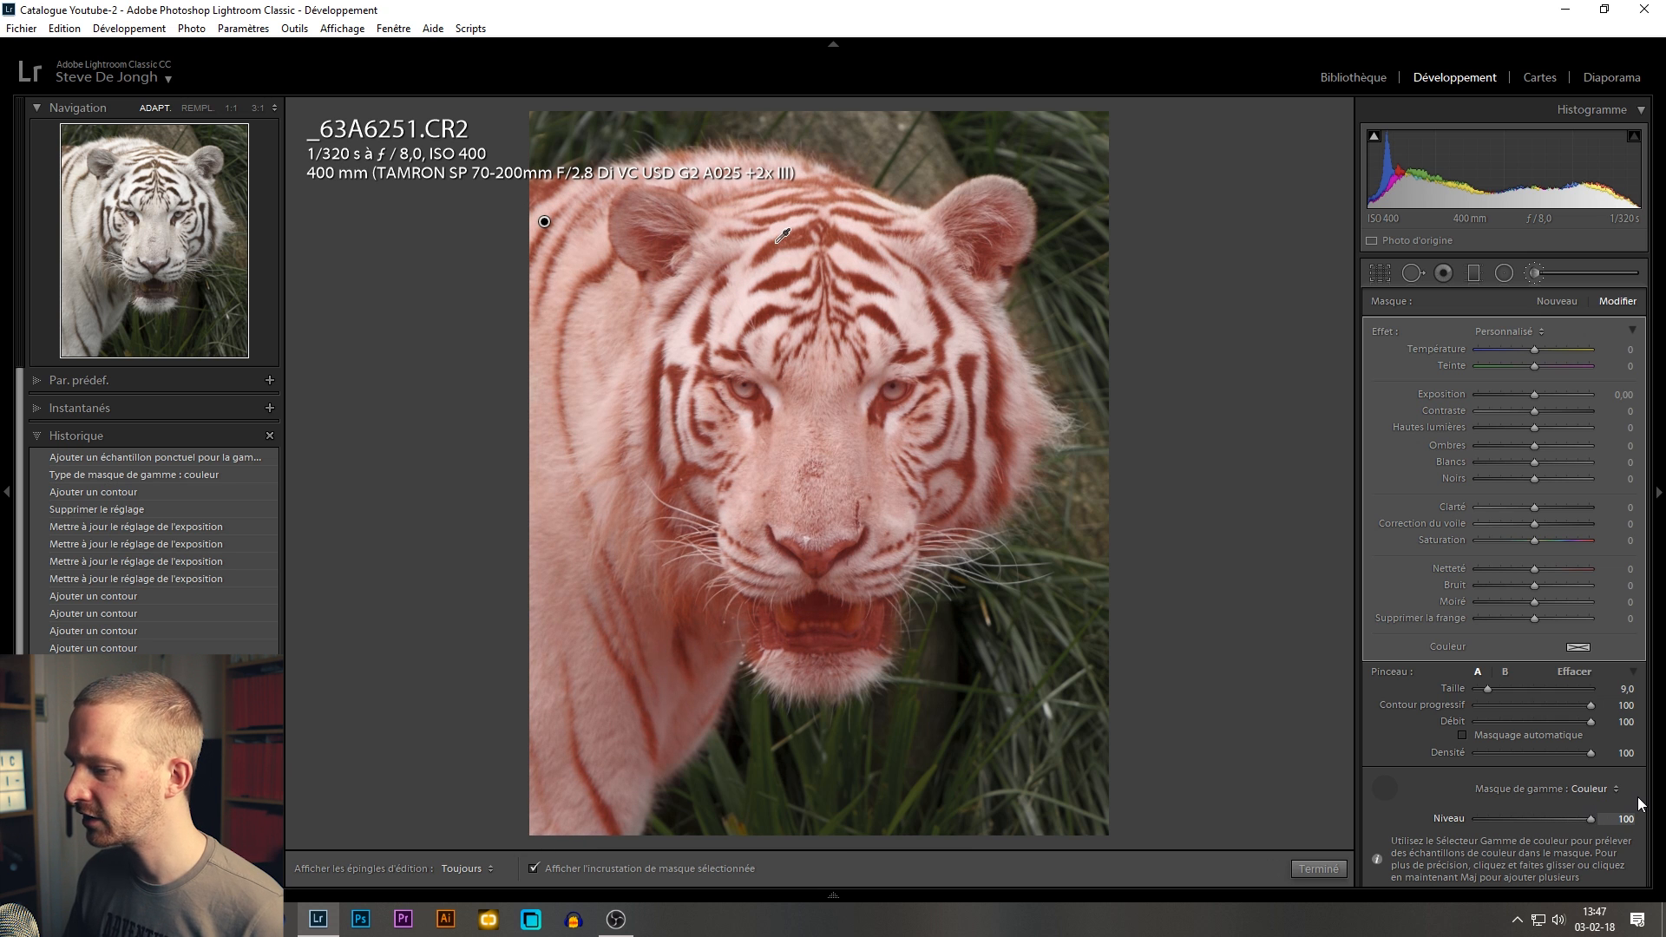
pyautogui.moveTo(1627, 819); pyautogui.dragTo(1440, 833)
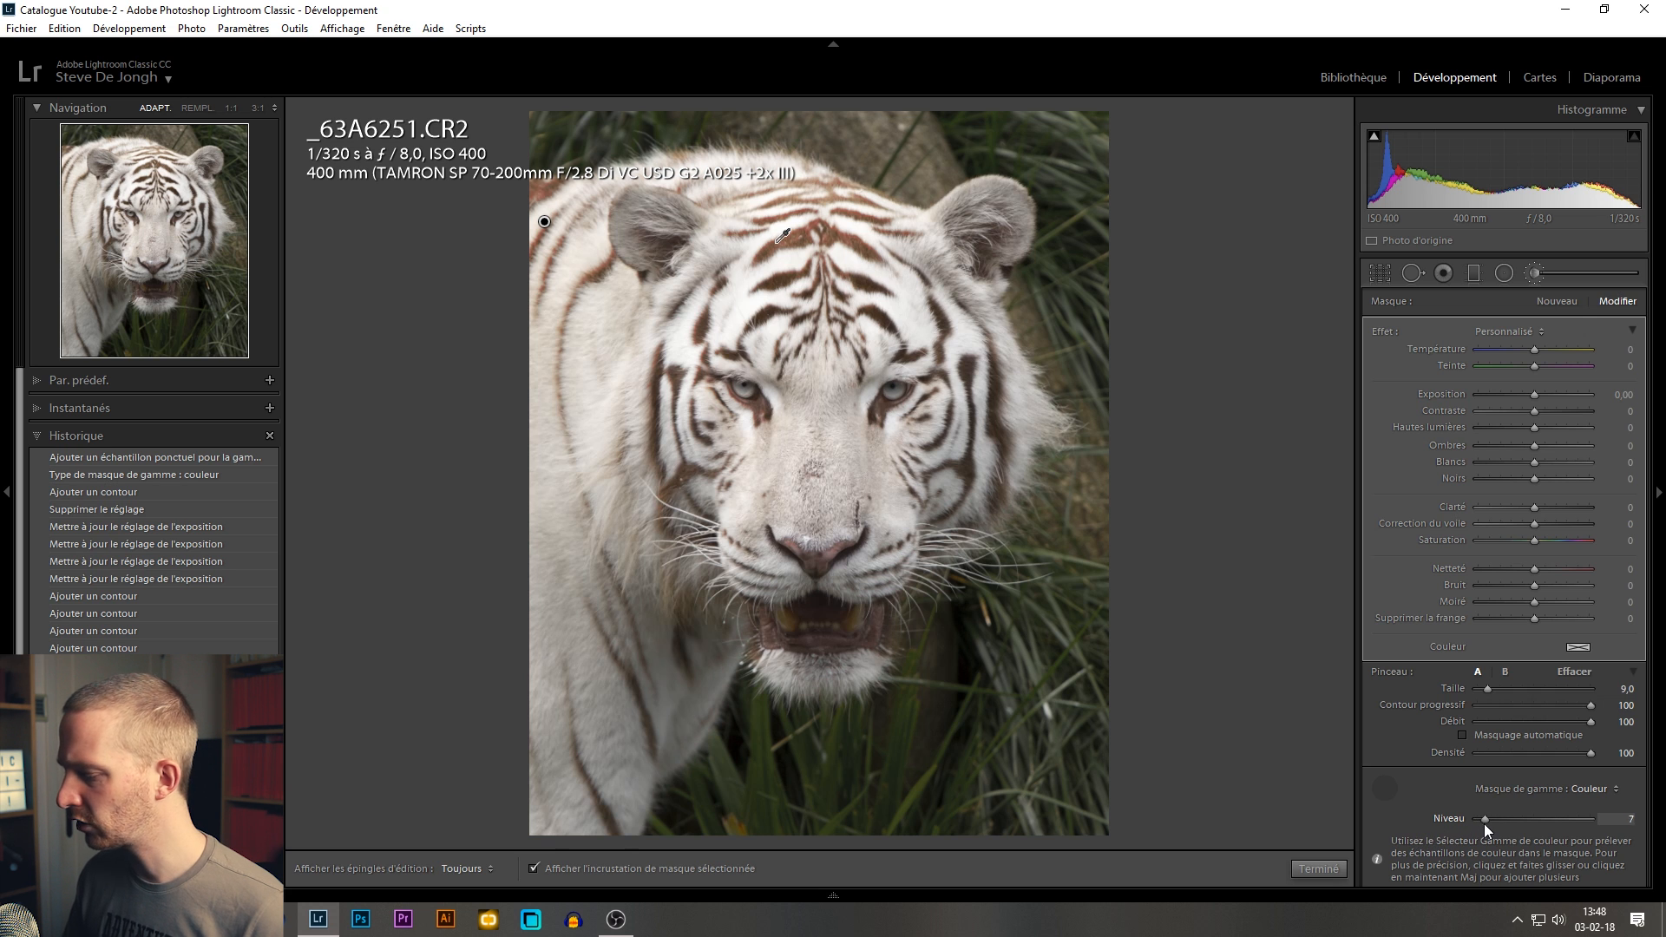
pyautogui.moveTo(1486, 825); pyautogui.dragTo(1521, 814)
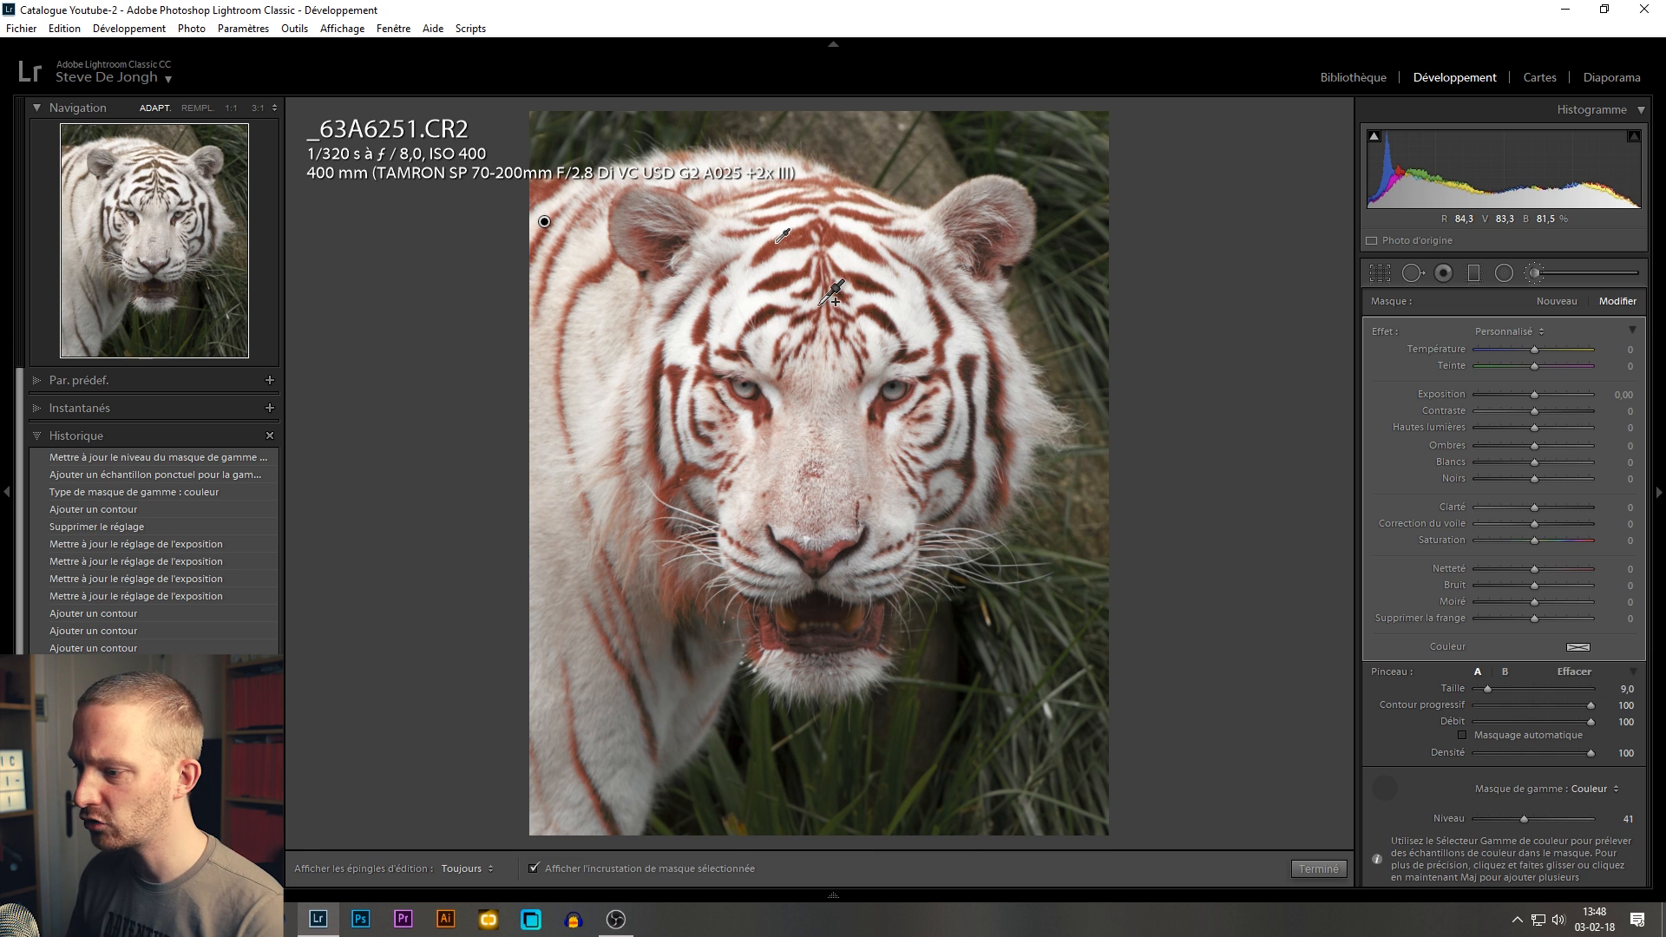
# - Add a second color sample from a lower forehead stripe and set the range mask level (Niveau) to 35
pyautogui.keyDown('shift'); pyautogui.click(774, 309); pyautogui.keyUp('shift')
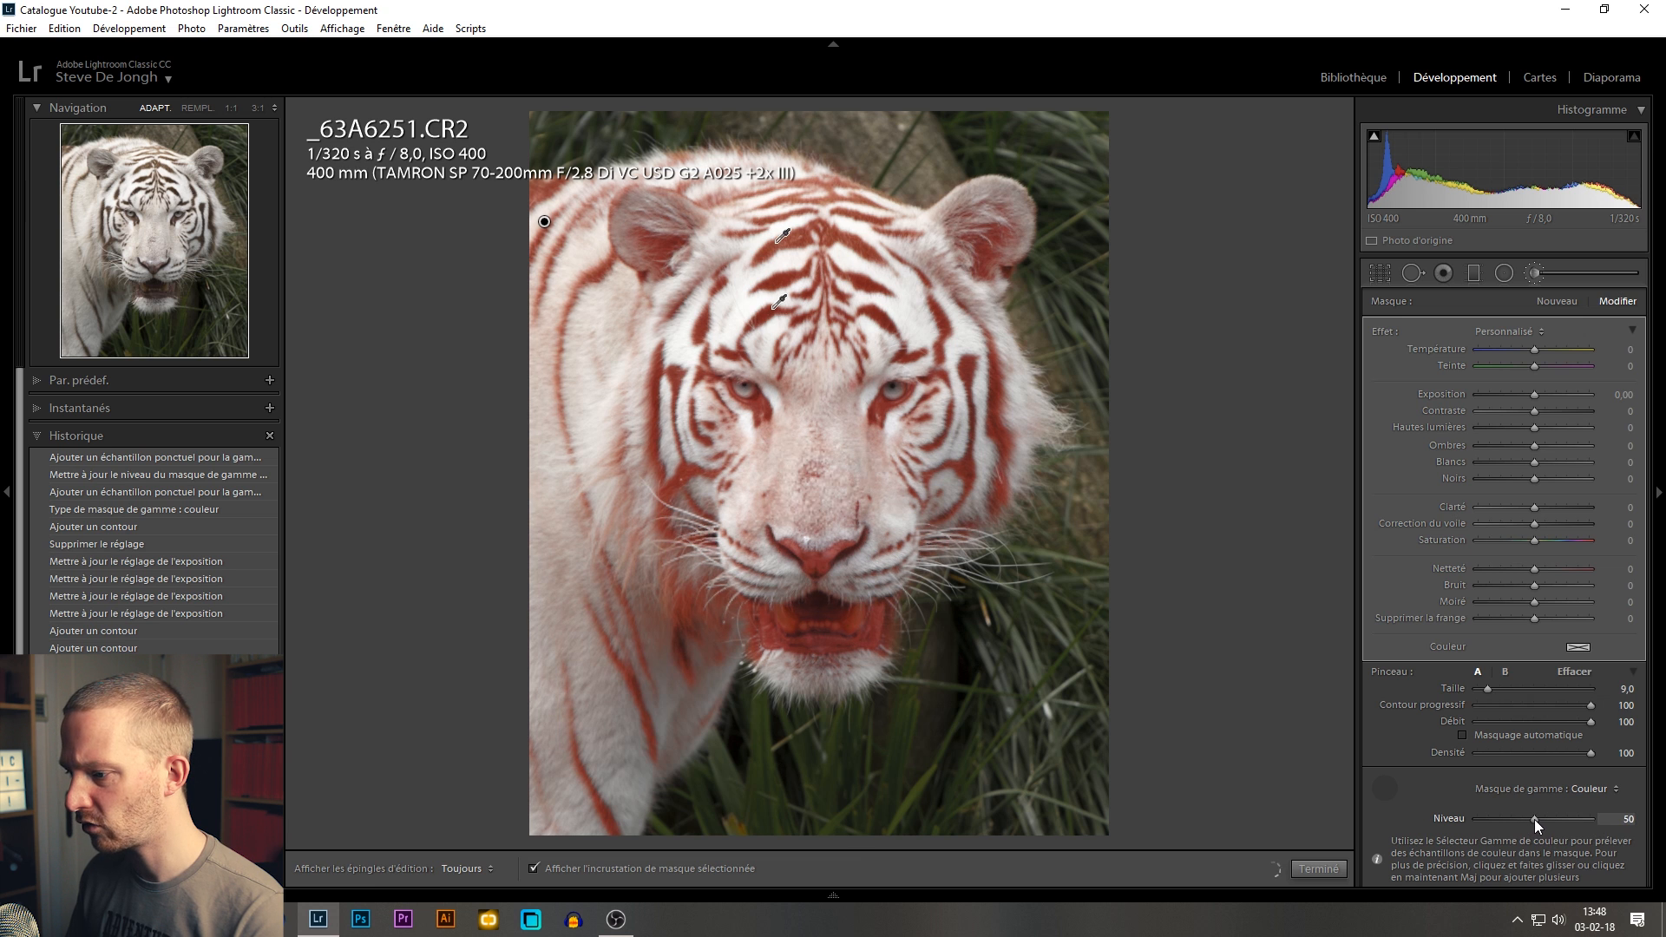
pyautogui.moveTo(1525, 819); pyautogui.dragTo(1518, 825)
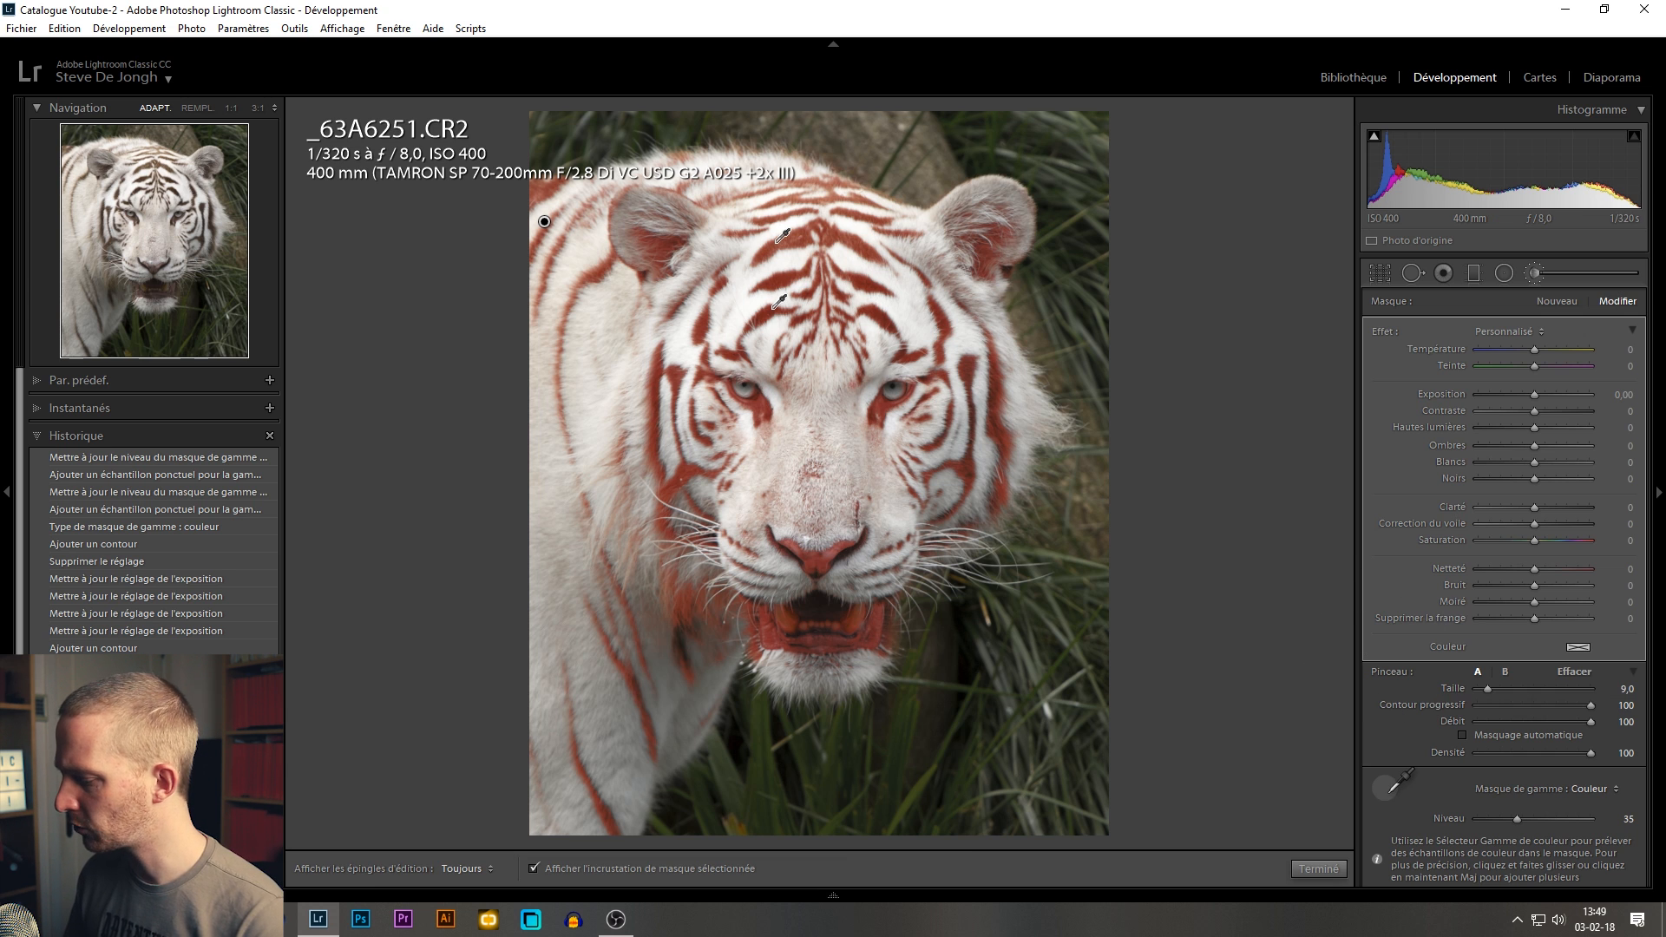
pyautogui.click(1386, 791)
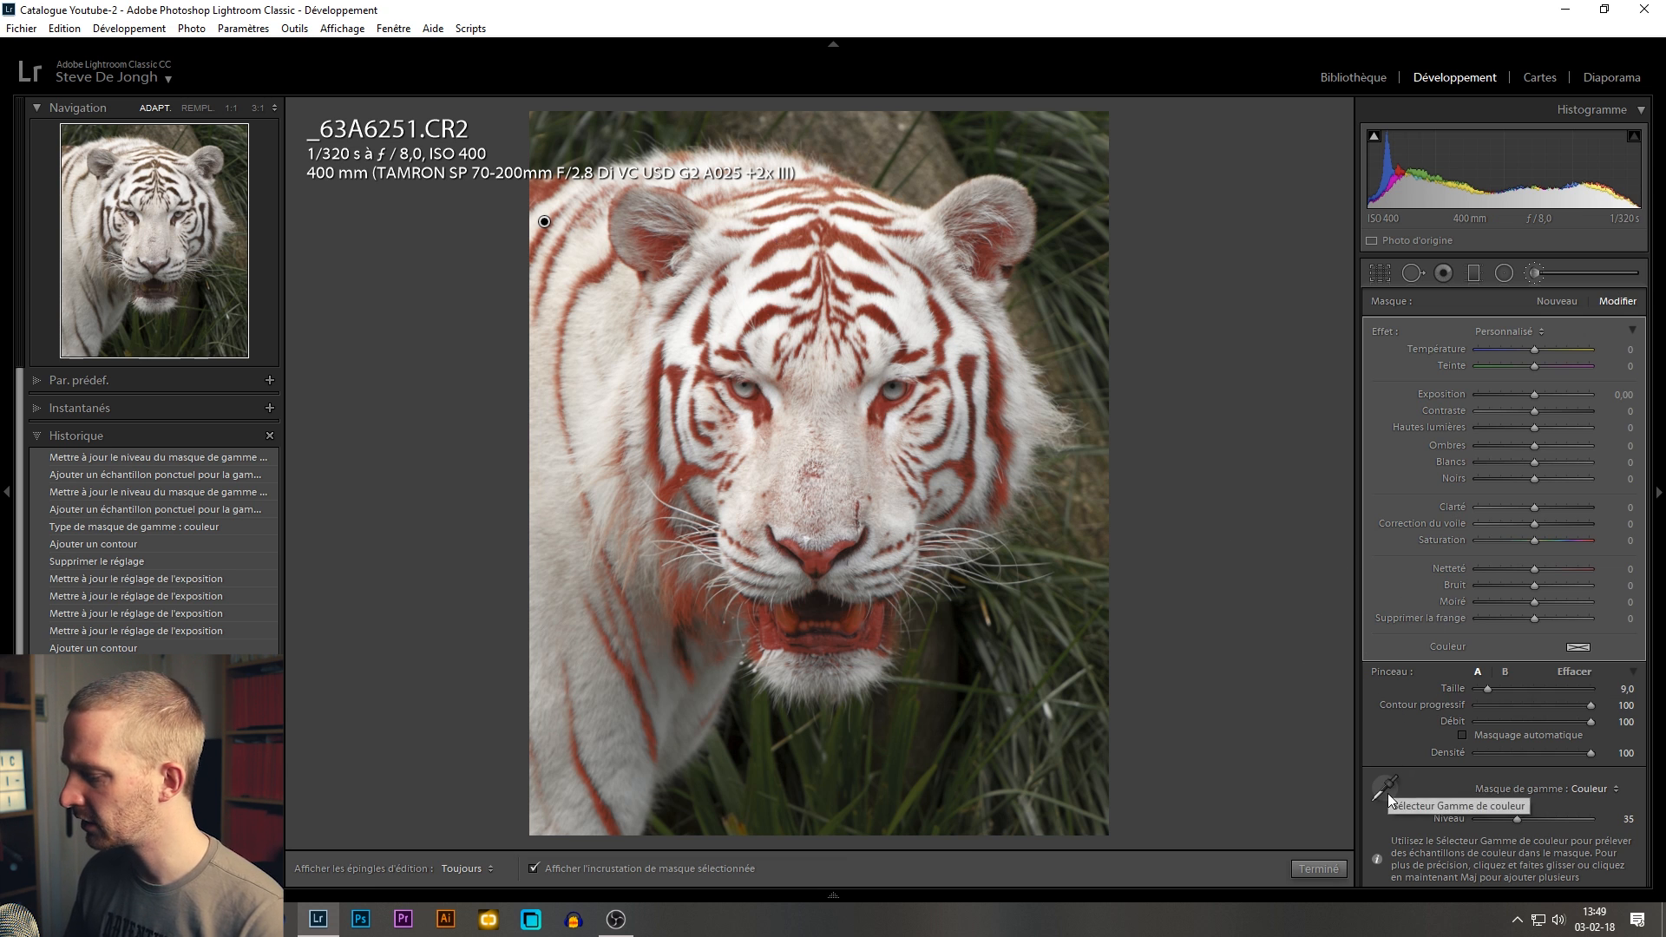
# - Erase the mask over the tiger's open mouth with the size 6 eraser and its auto masking turned off
pyautogui.click(1576, 672)
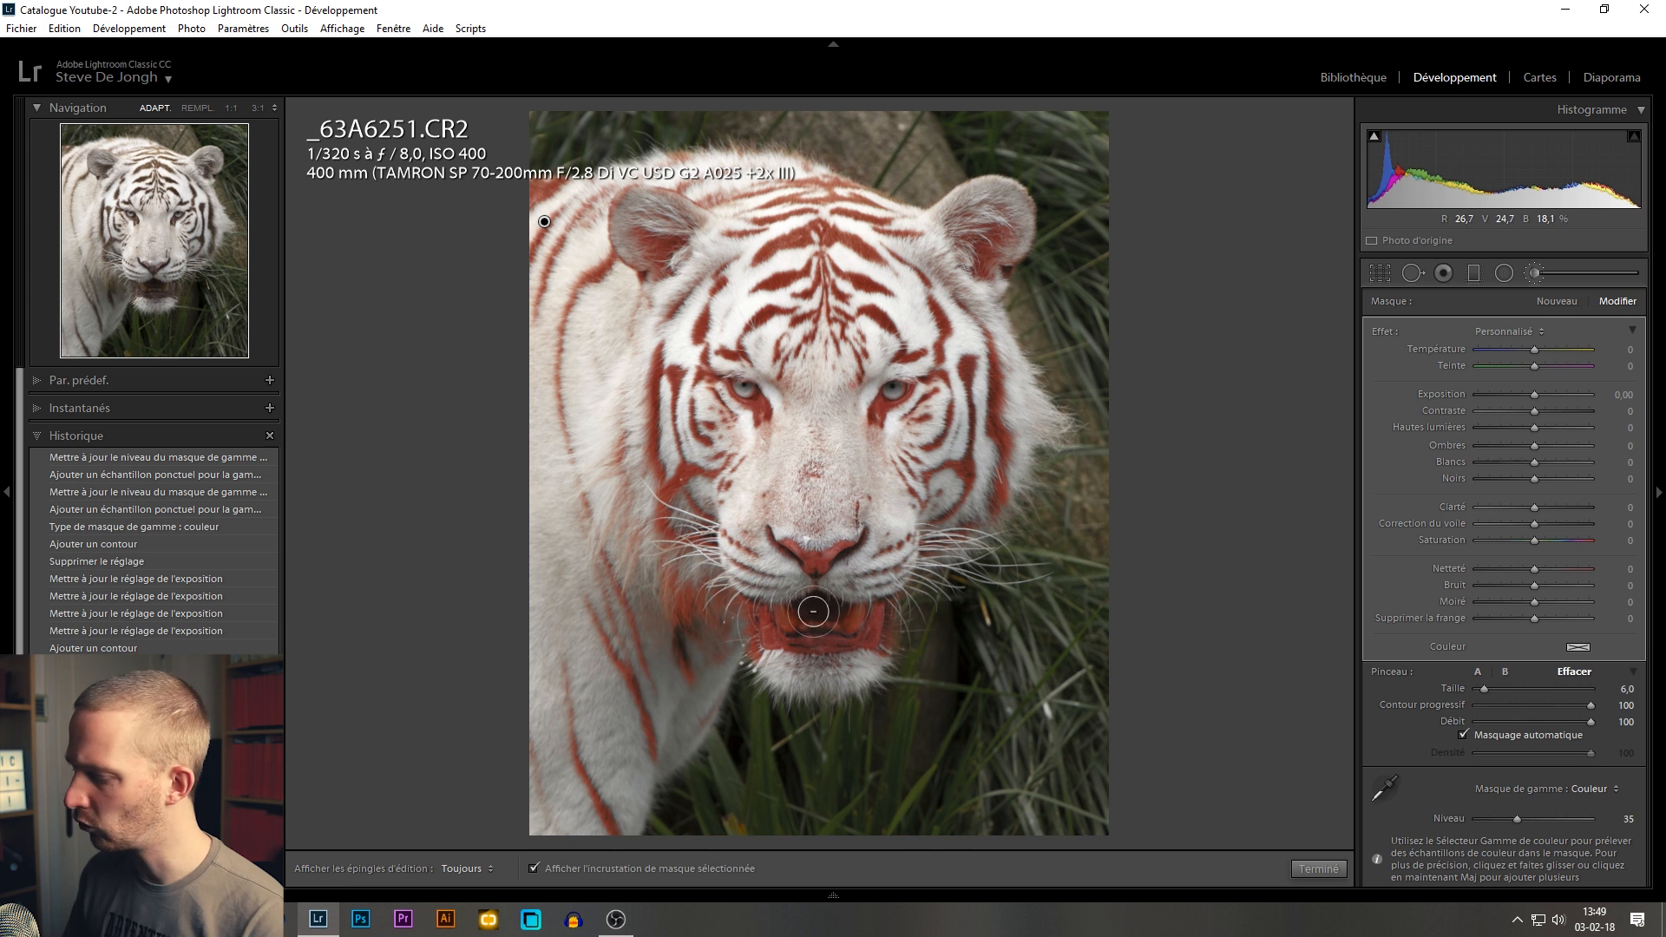
pyautogui.click(1478, 671)
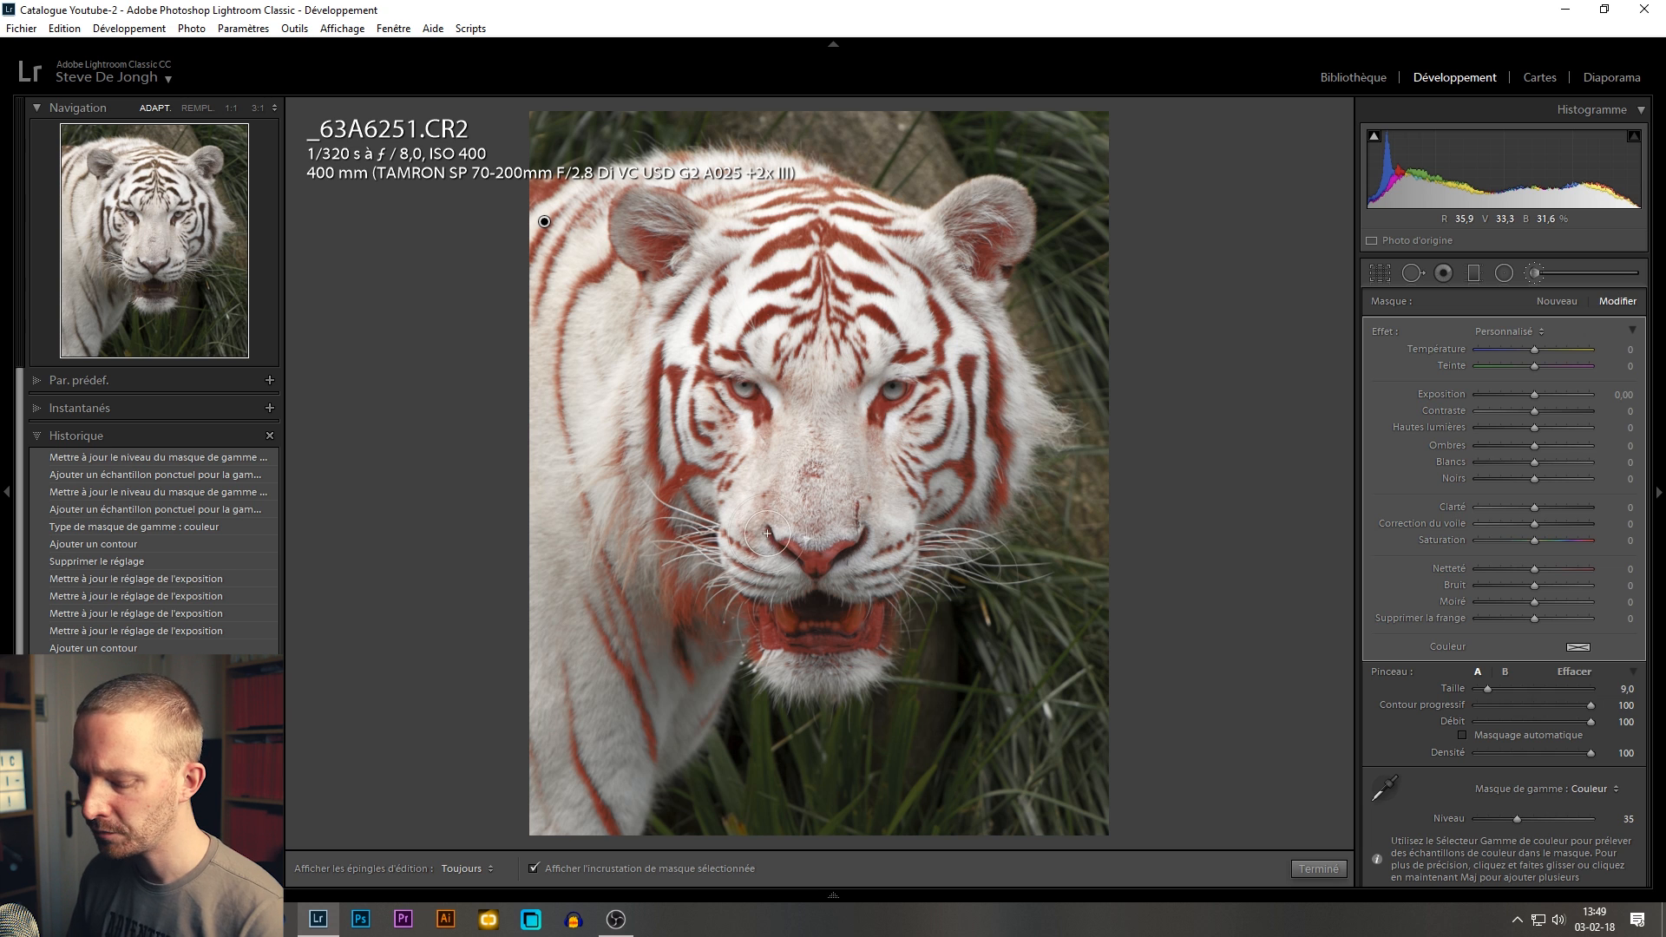
pyautogui.press('alt')
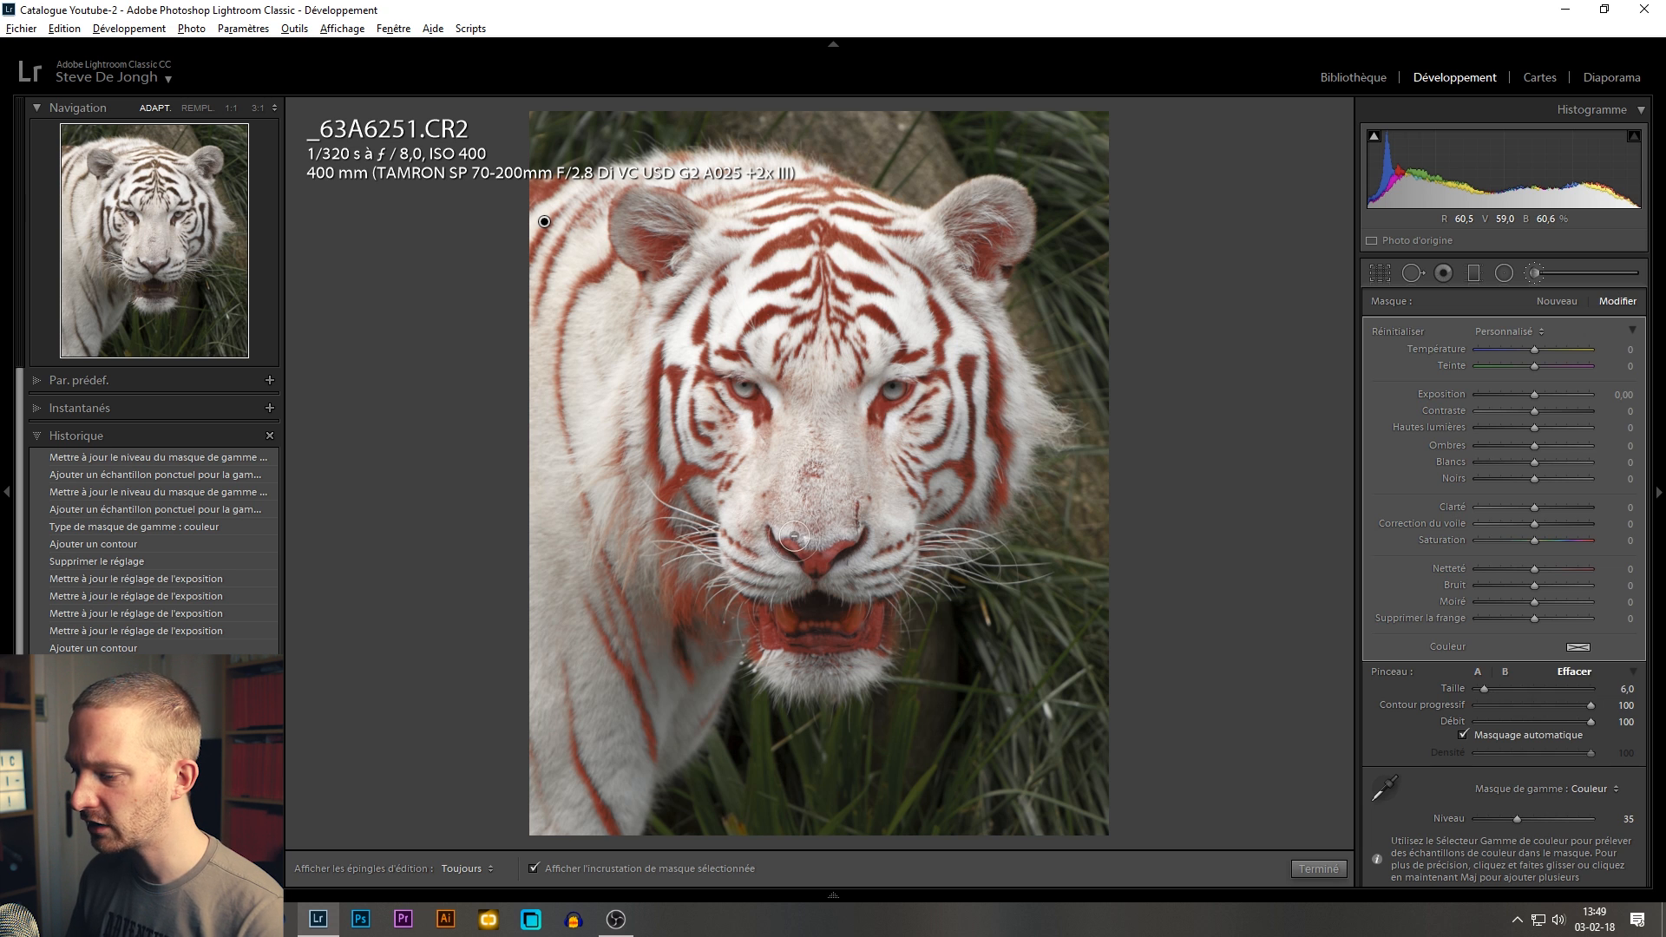
pyautogui.moveTo(760, 600)
pyautogui.mouseDown()
pyautogui.moveTo(776, 650)
pyautogui.moveTo(781, 638)
pyautogui.mouseUp()
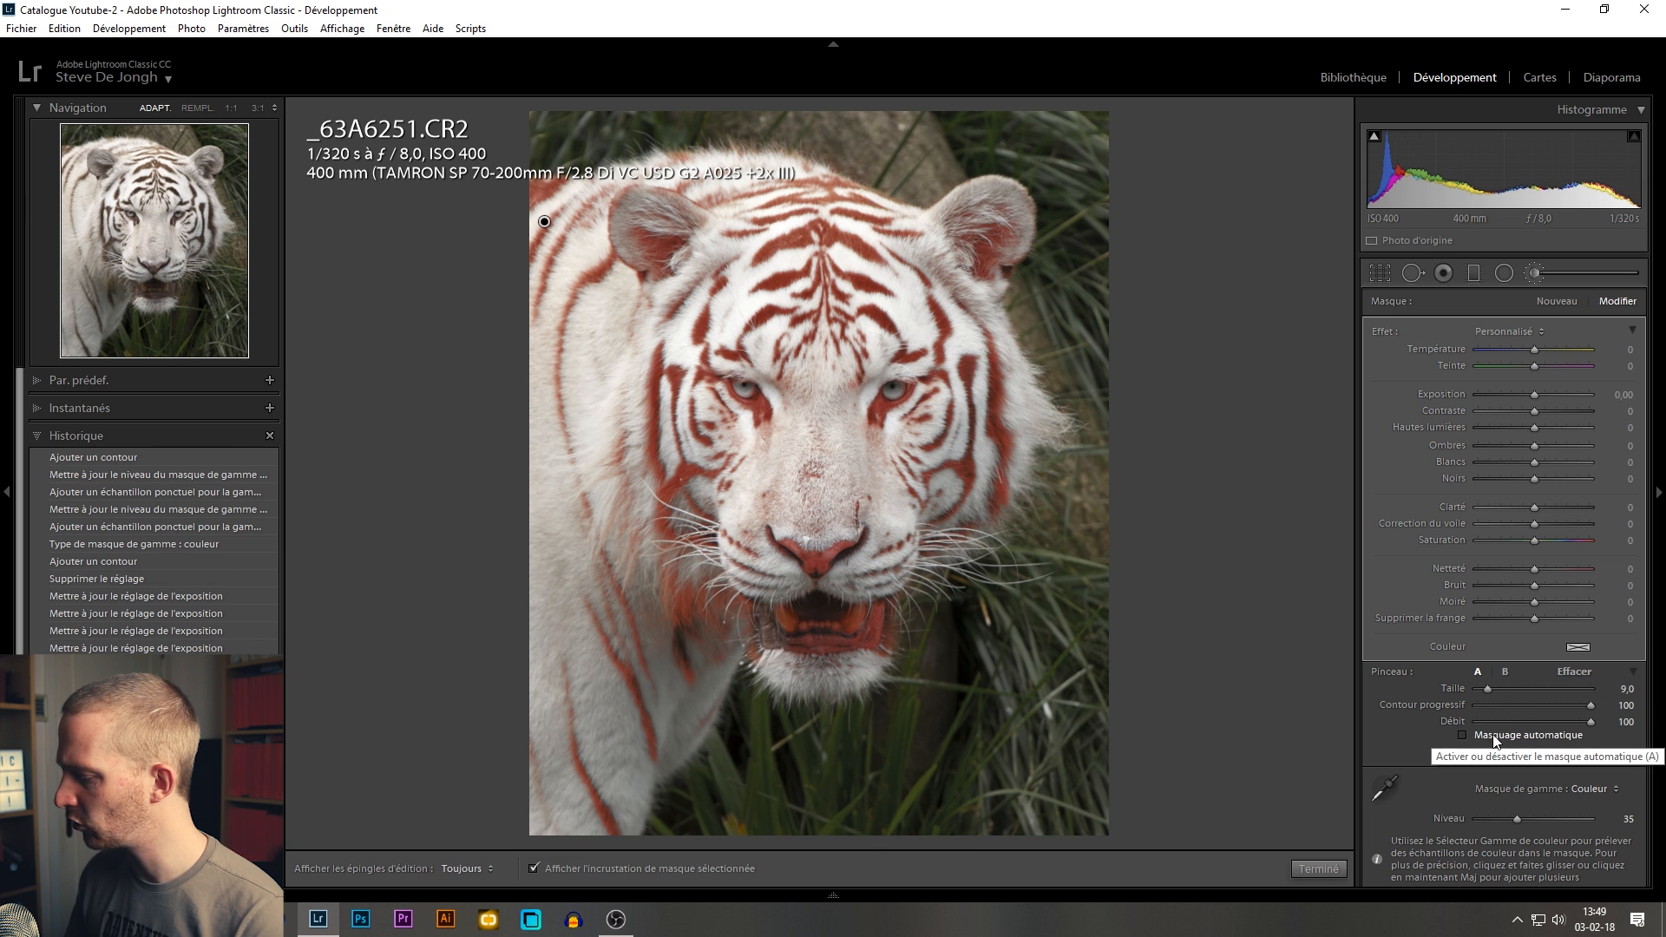
pyautogui.press('alt')
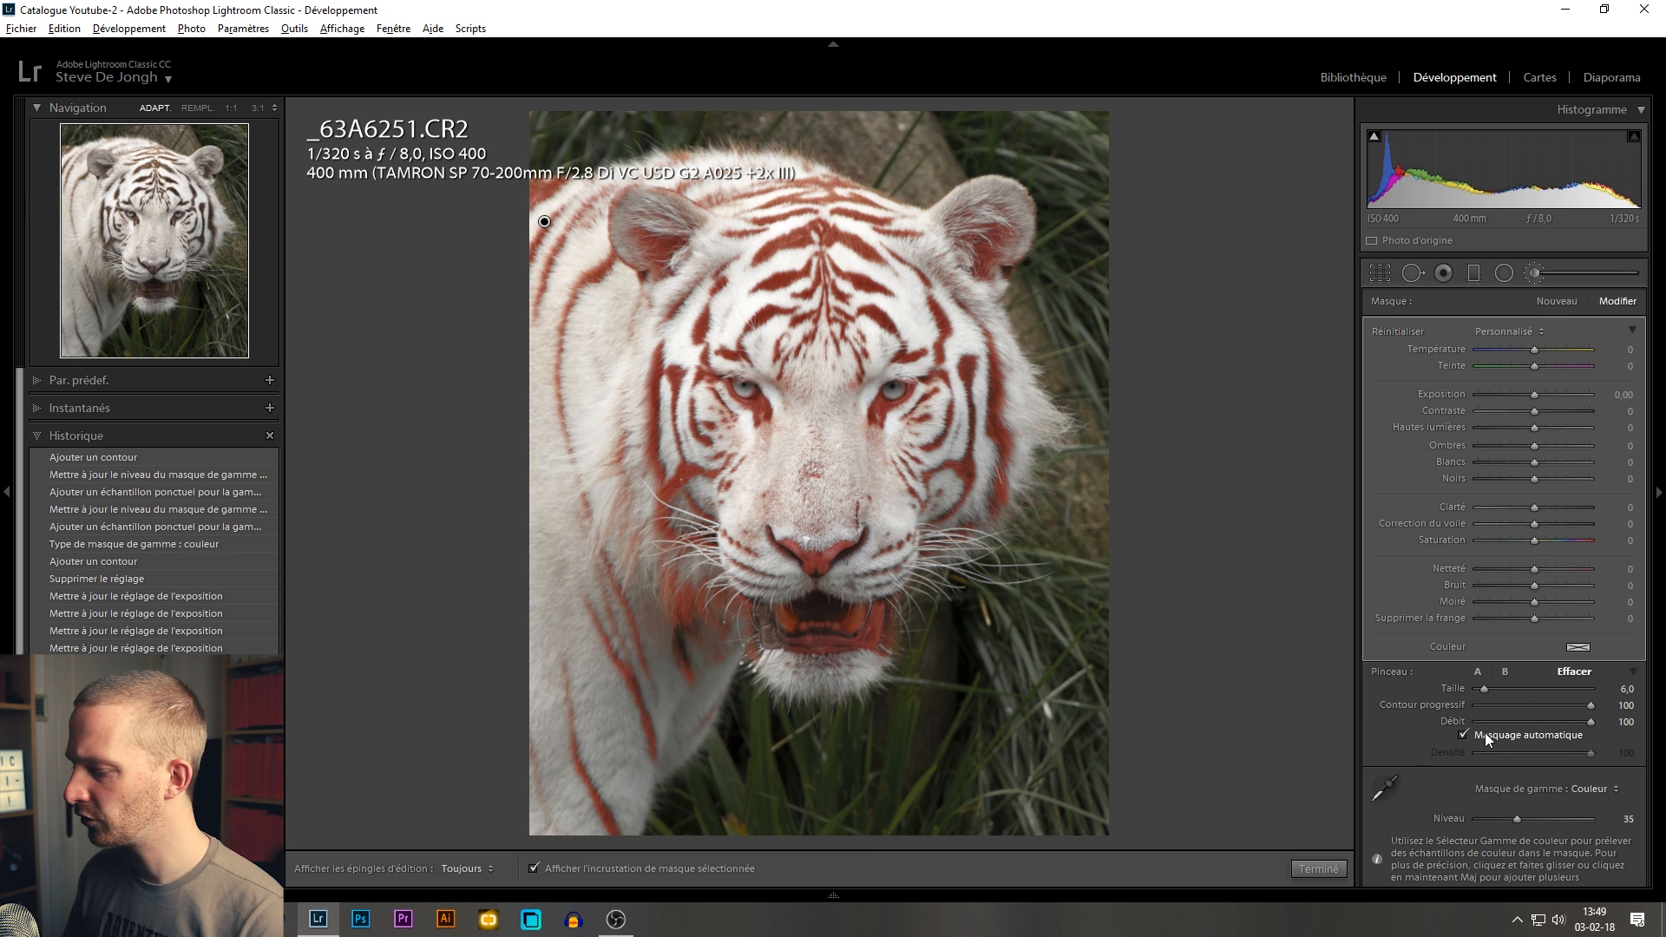
pyautogui.click(1463, 734)
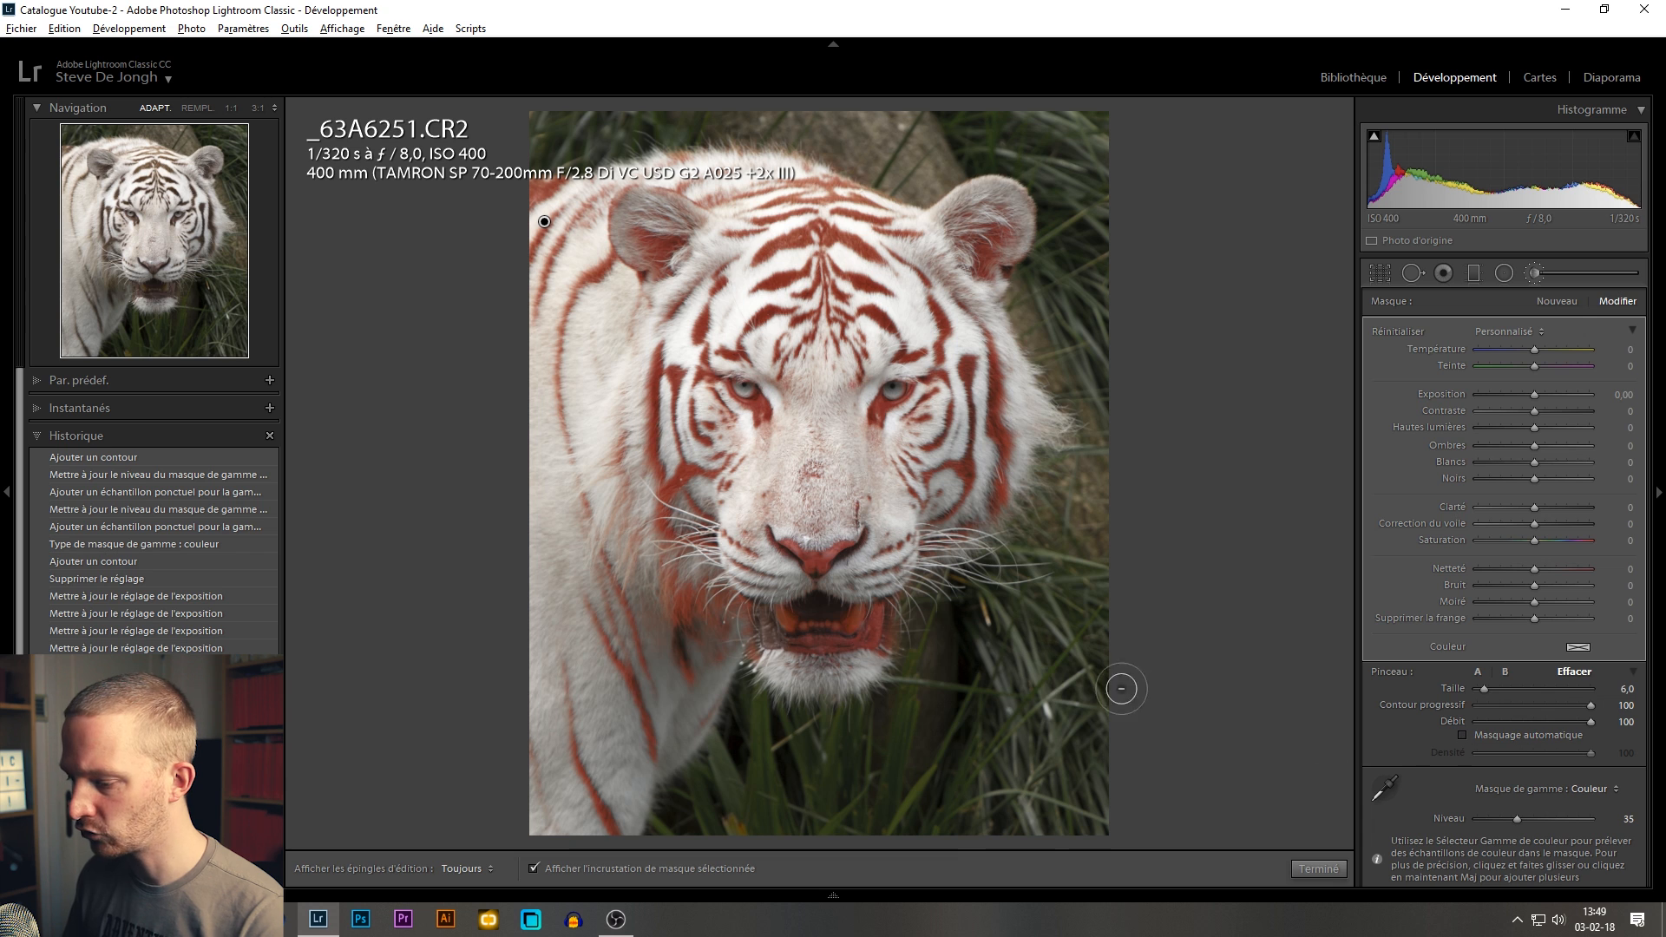
pyautogui.press('h')
pyautogui.moveTo(774, 632)
pyautogui.mouseDown()
pyautogui.moveTo(844, 650)
pyautogui.moveTo(876, 595)
pyautogui.moveTo(839, 672)
pyautogui.moveTo(772, 652)
pyautogui.moveTo(860, 659)
pyautogui.moveTo(771, 666)
pyautogui.moveTo(774, 616)
pyautogui.moveTo(849, 618)
pyautogui.moveTo(787, 648)
pyautogui.moveTo(868, 615)
pyautogui.moveTo(865, 643)
pyautogui.moveTo(826, 668)
pyautogui.moveTo(840, 649)
pyautogui.moveTo(768, 641)
pyautogui.moveTo(847, 656)
pyautogui.moveTo(871, 642)
pyautogui.moveTo(815, 663)
pyautogui.moveTo(930, 616)
pyautogui.mouseUp()
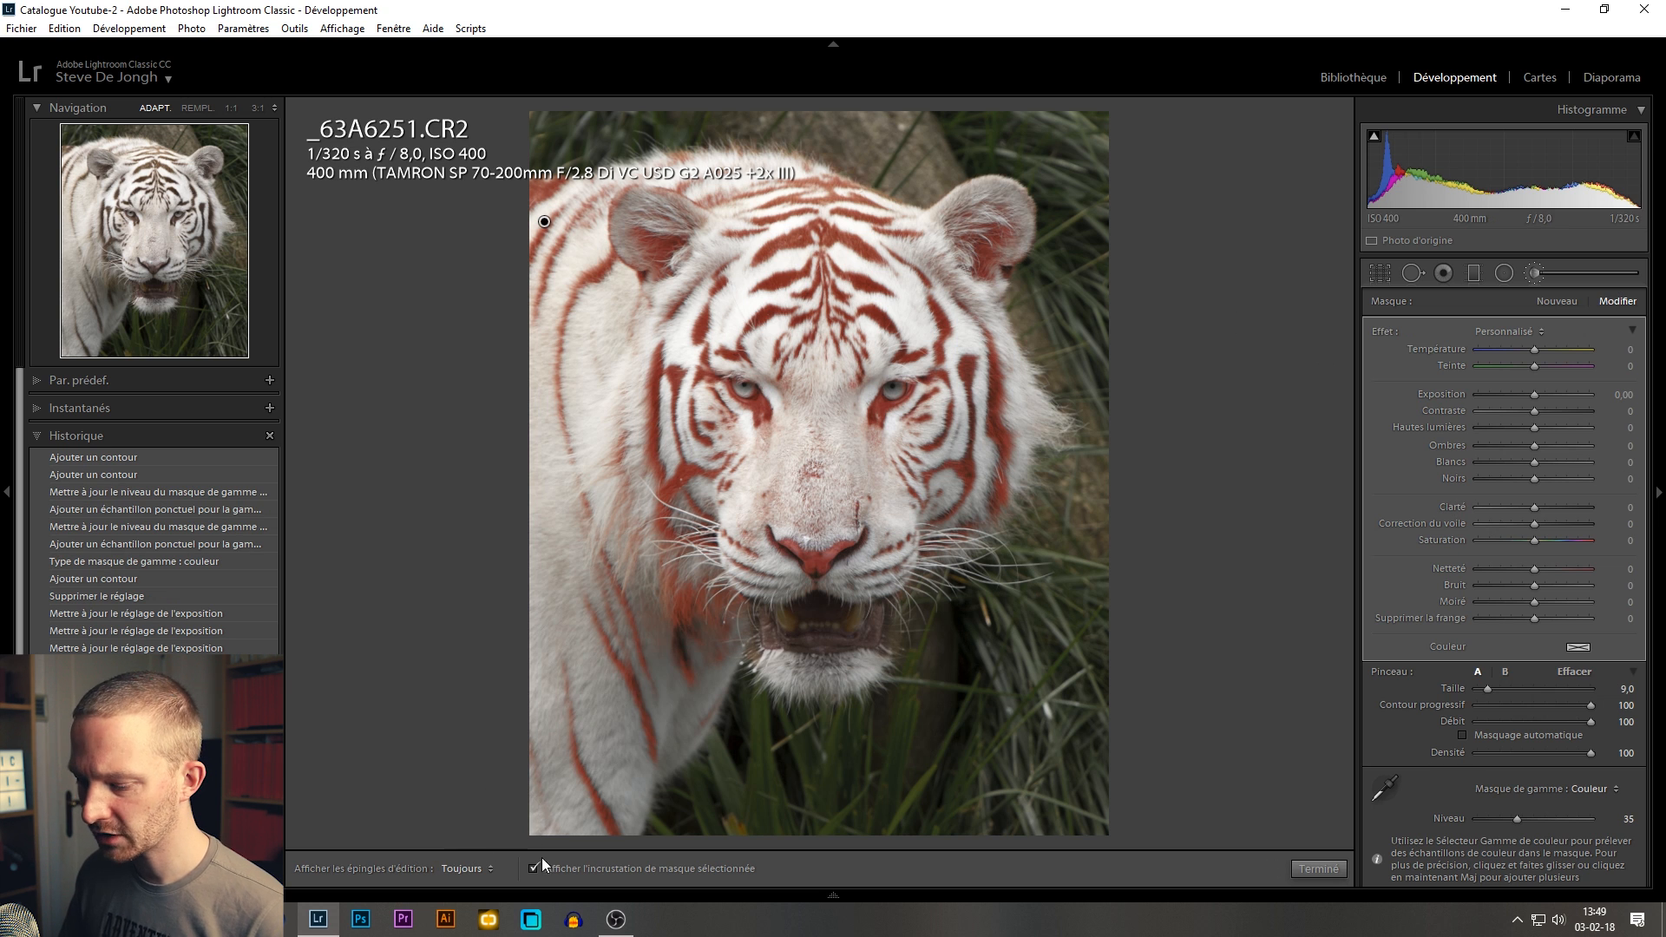
# - Hide the mask overlay and set the stripes' blacks to -29, contrast to 19 and clarity to 27
pyautogui.click(602, 868)
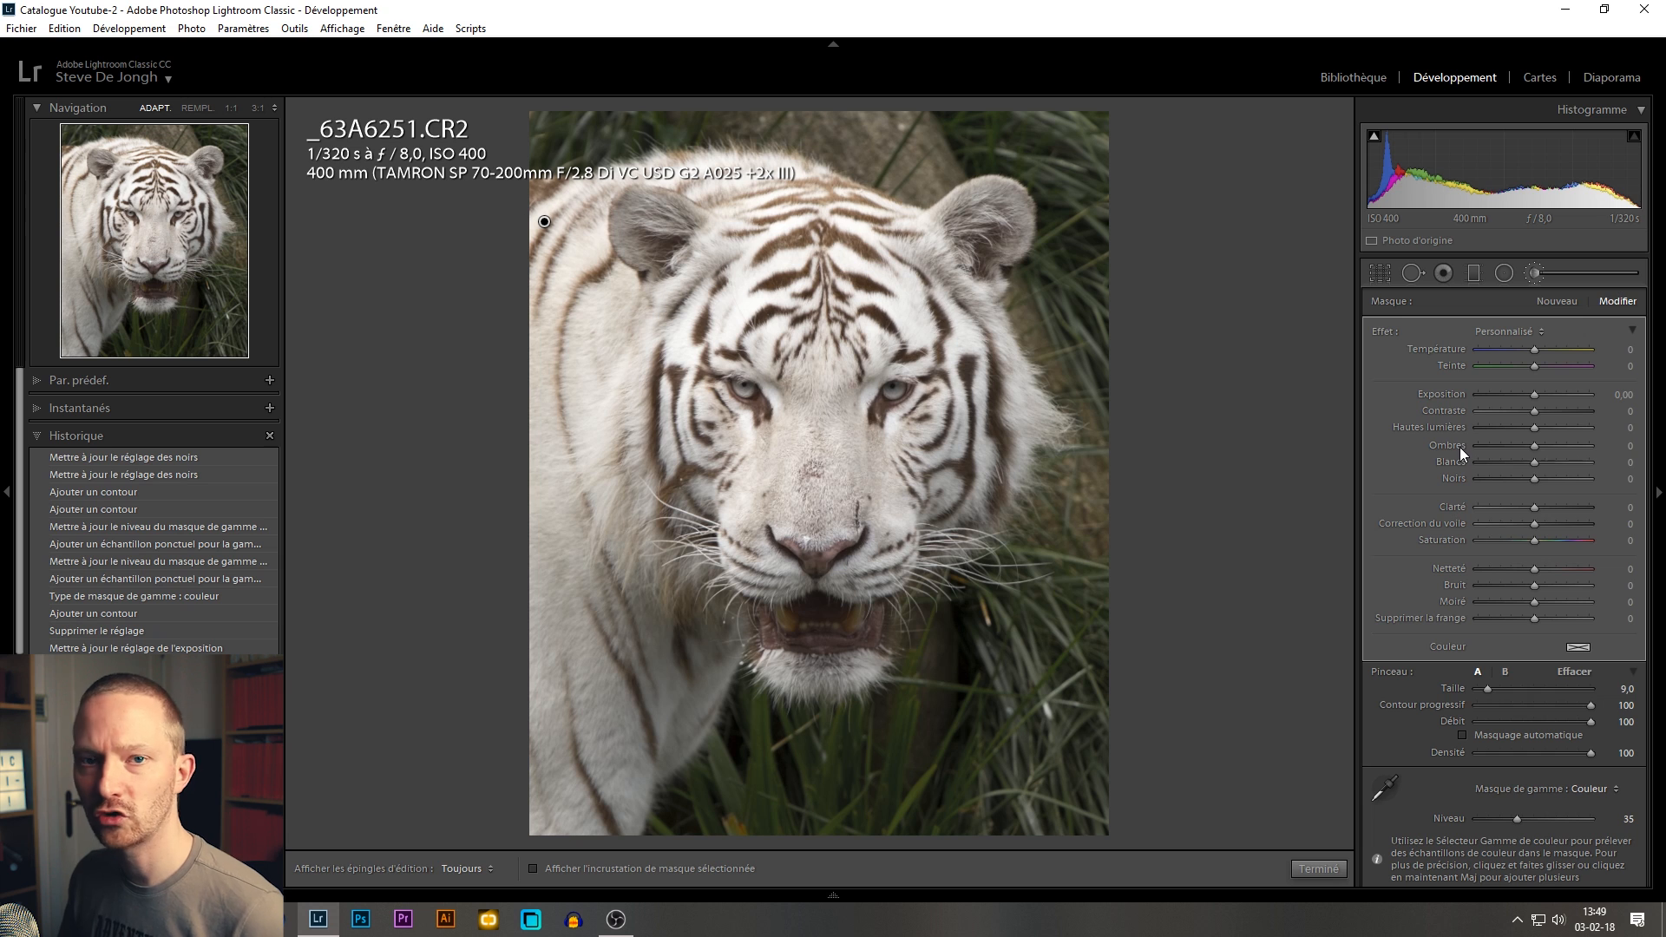
pyautogui.moveTo(1532, 481); pyautogui.dragTo(1518, 483)
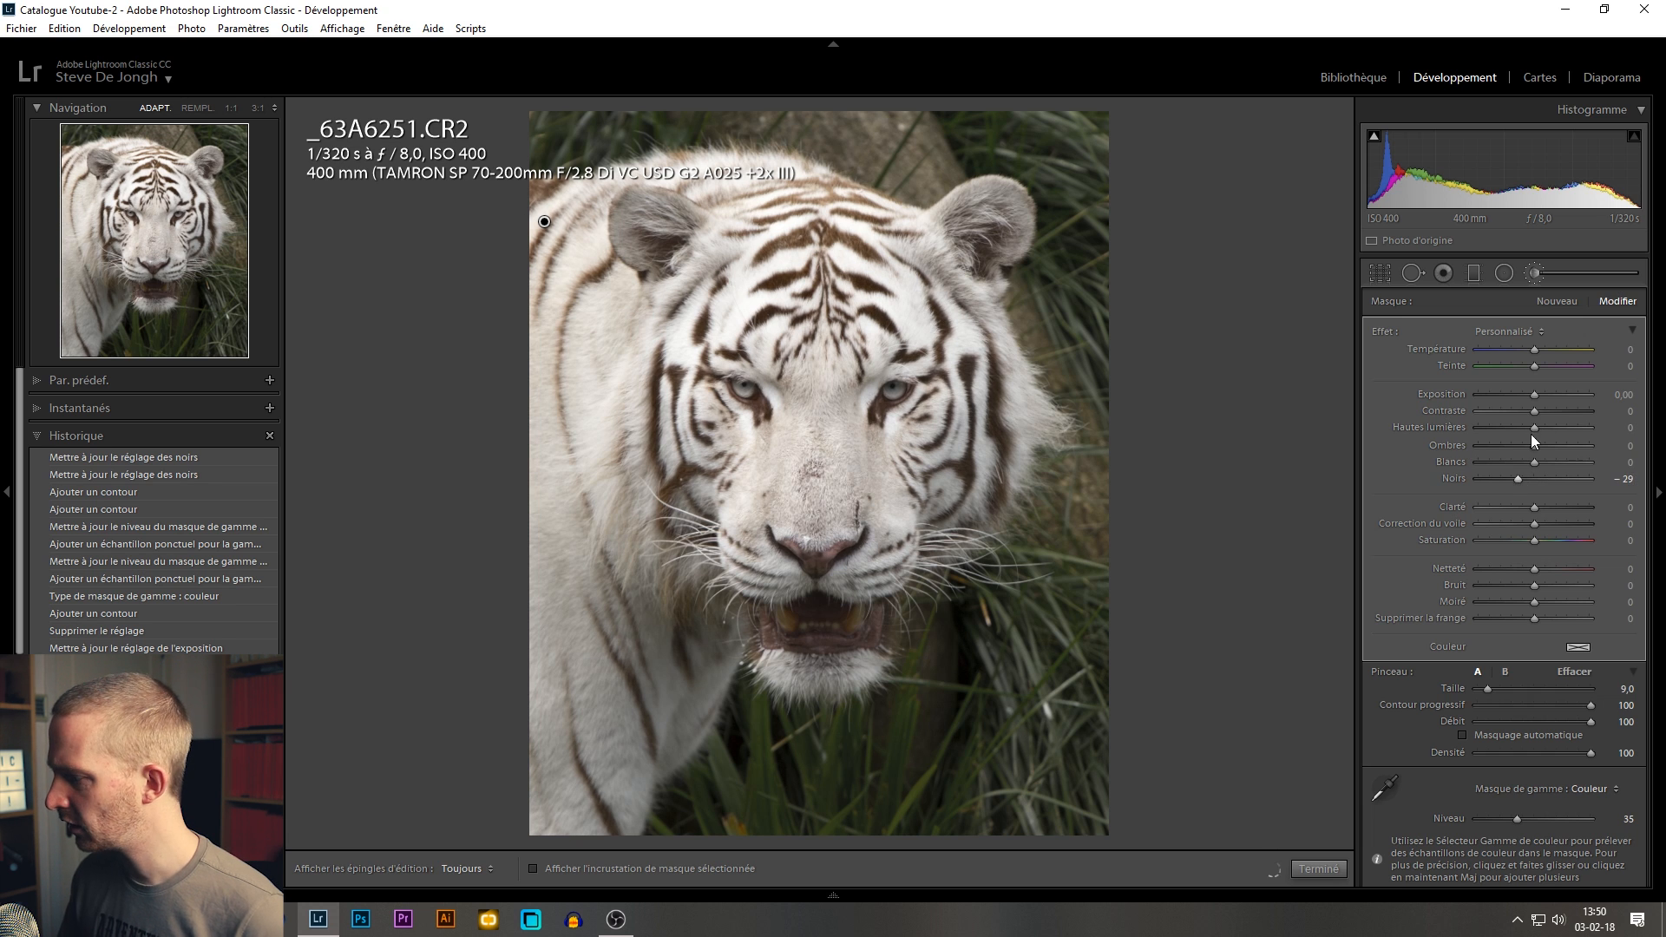
pyautogui.moveTo(1533, 410); pyautogui.dragTo(1544, 409)
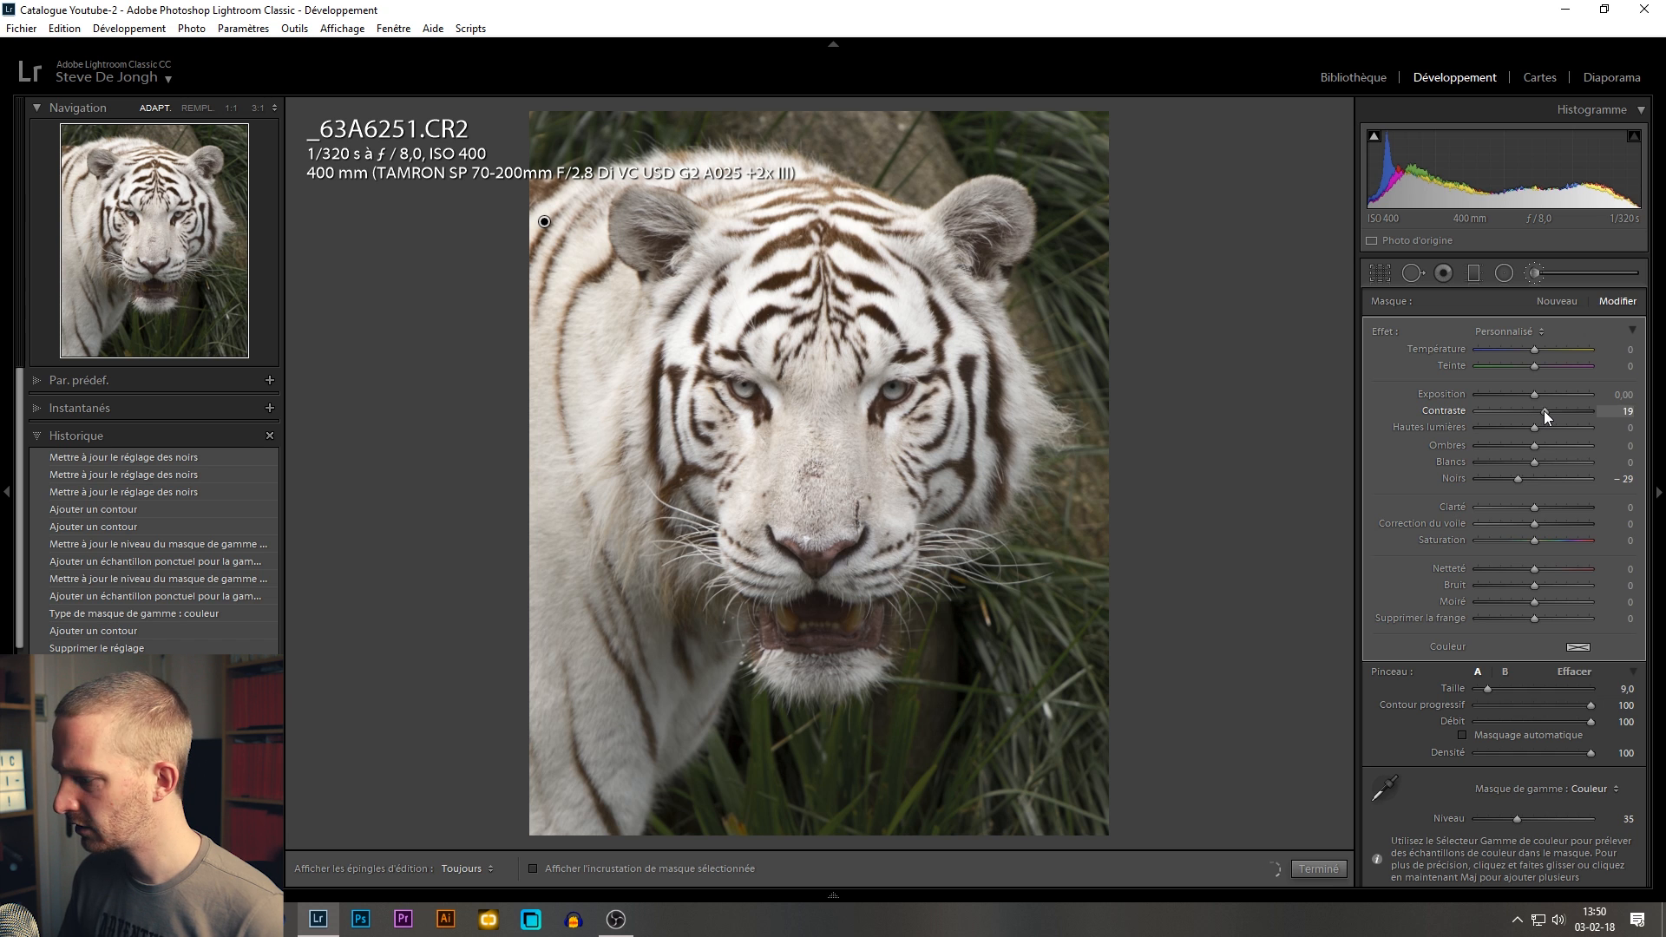
pyautogui.moveTo(1533, 507); pyautogui.dragTo(1545, 507)
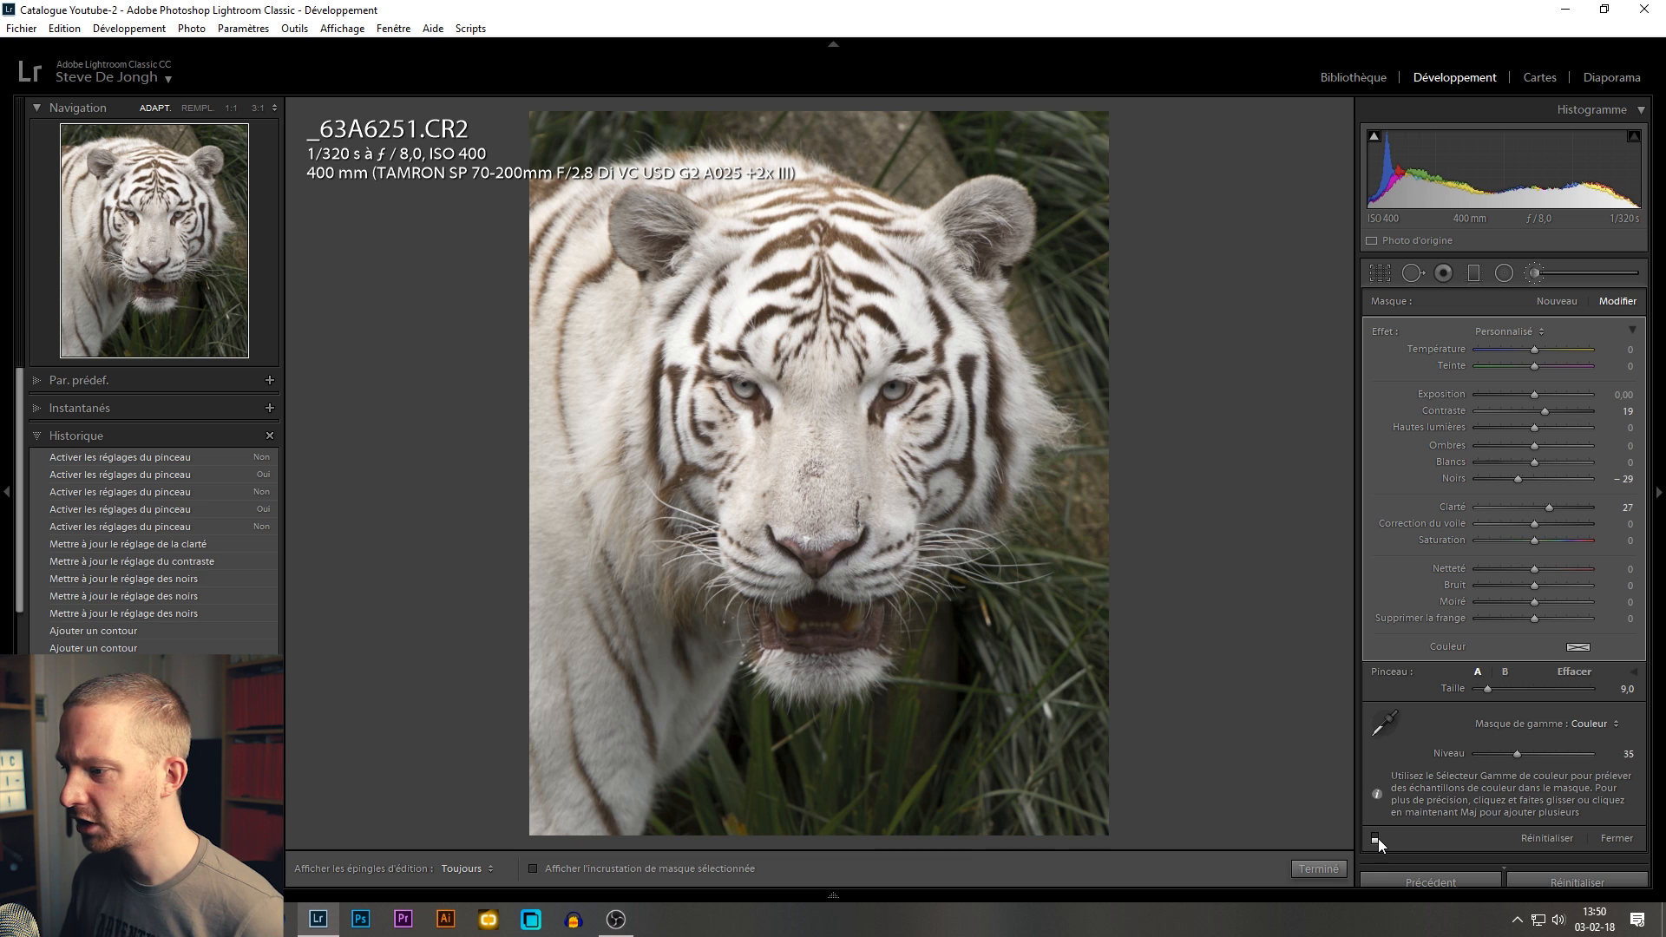
# - Toggle the brush adjustments off and on to compare the tiger before and after
pyautogui.click(1378, 838)
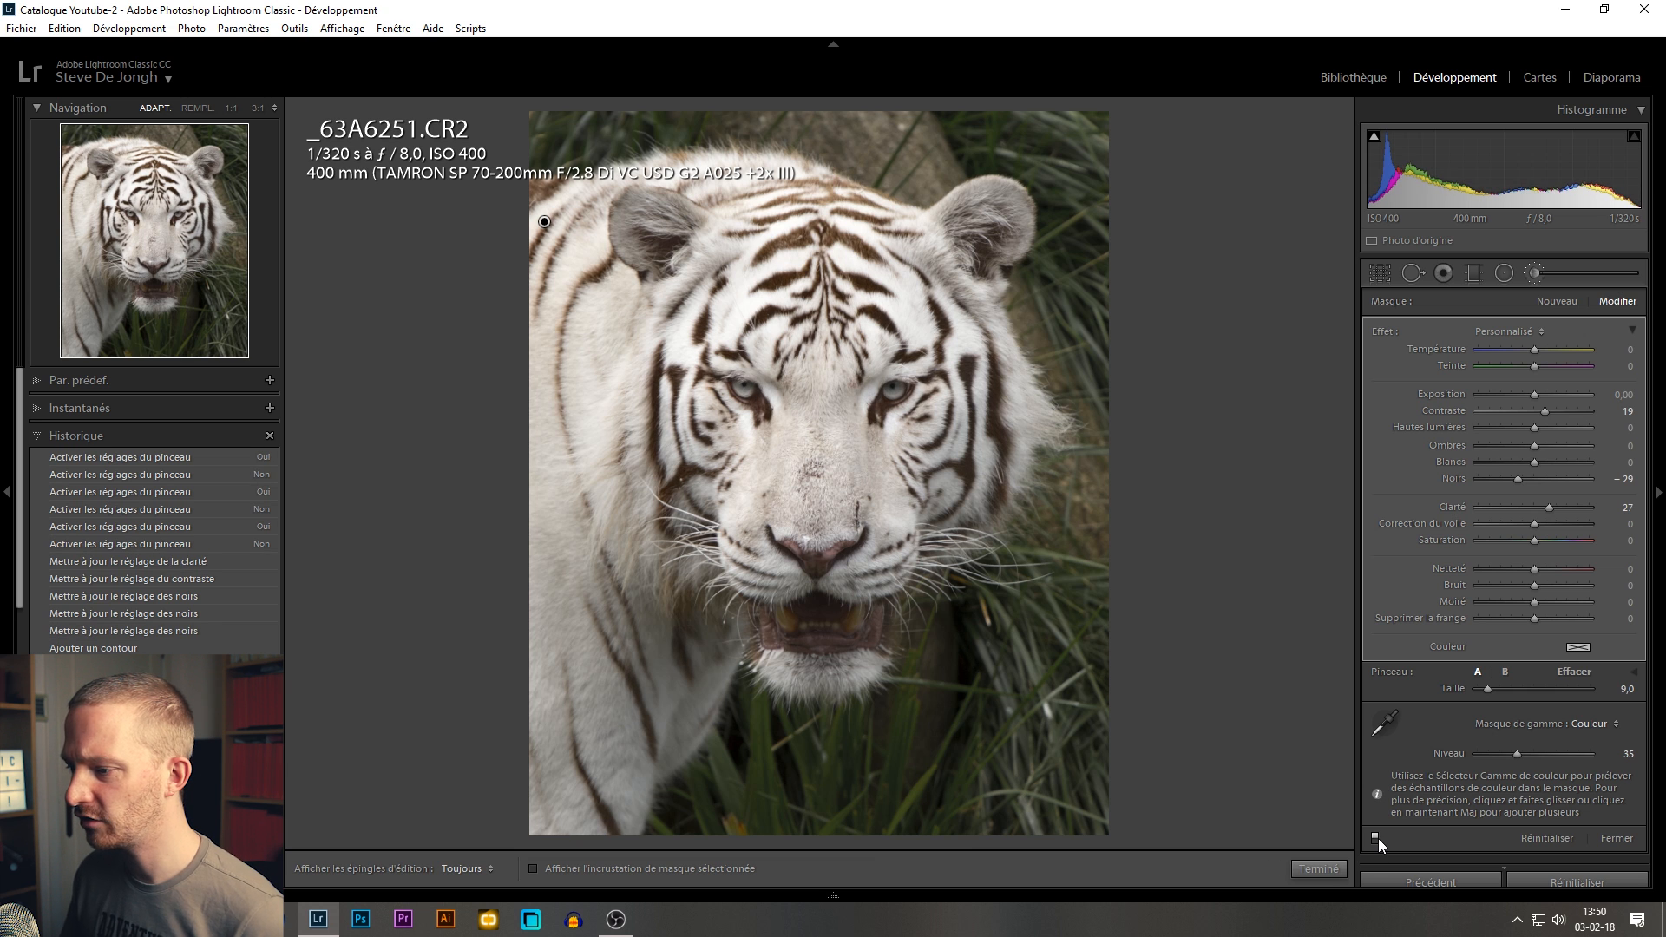
pyautogui.click(1378, 838)
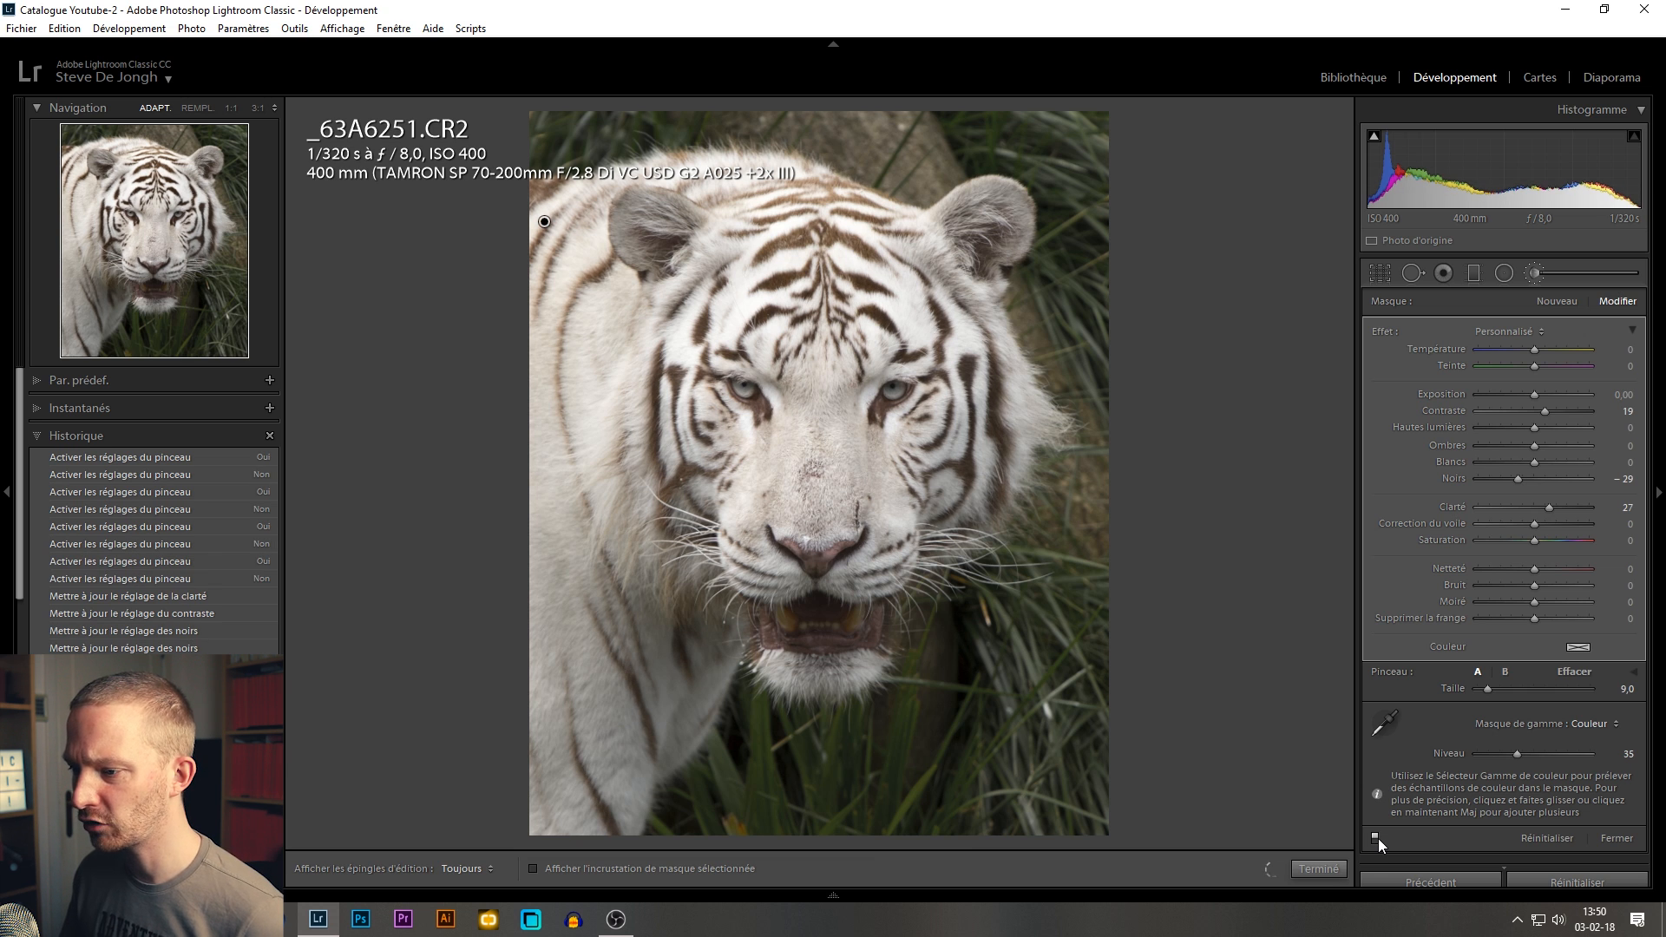
pyautogui.click(1378, 838)
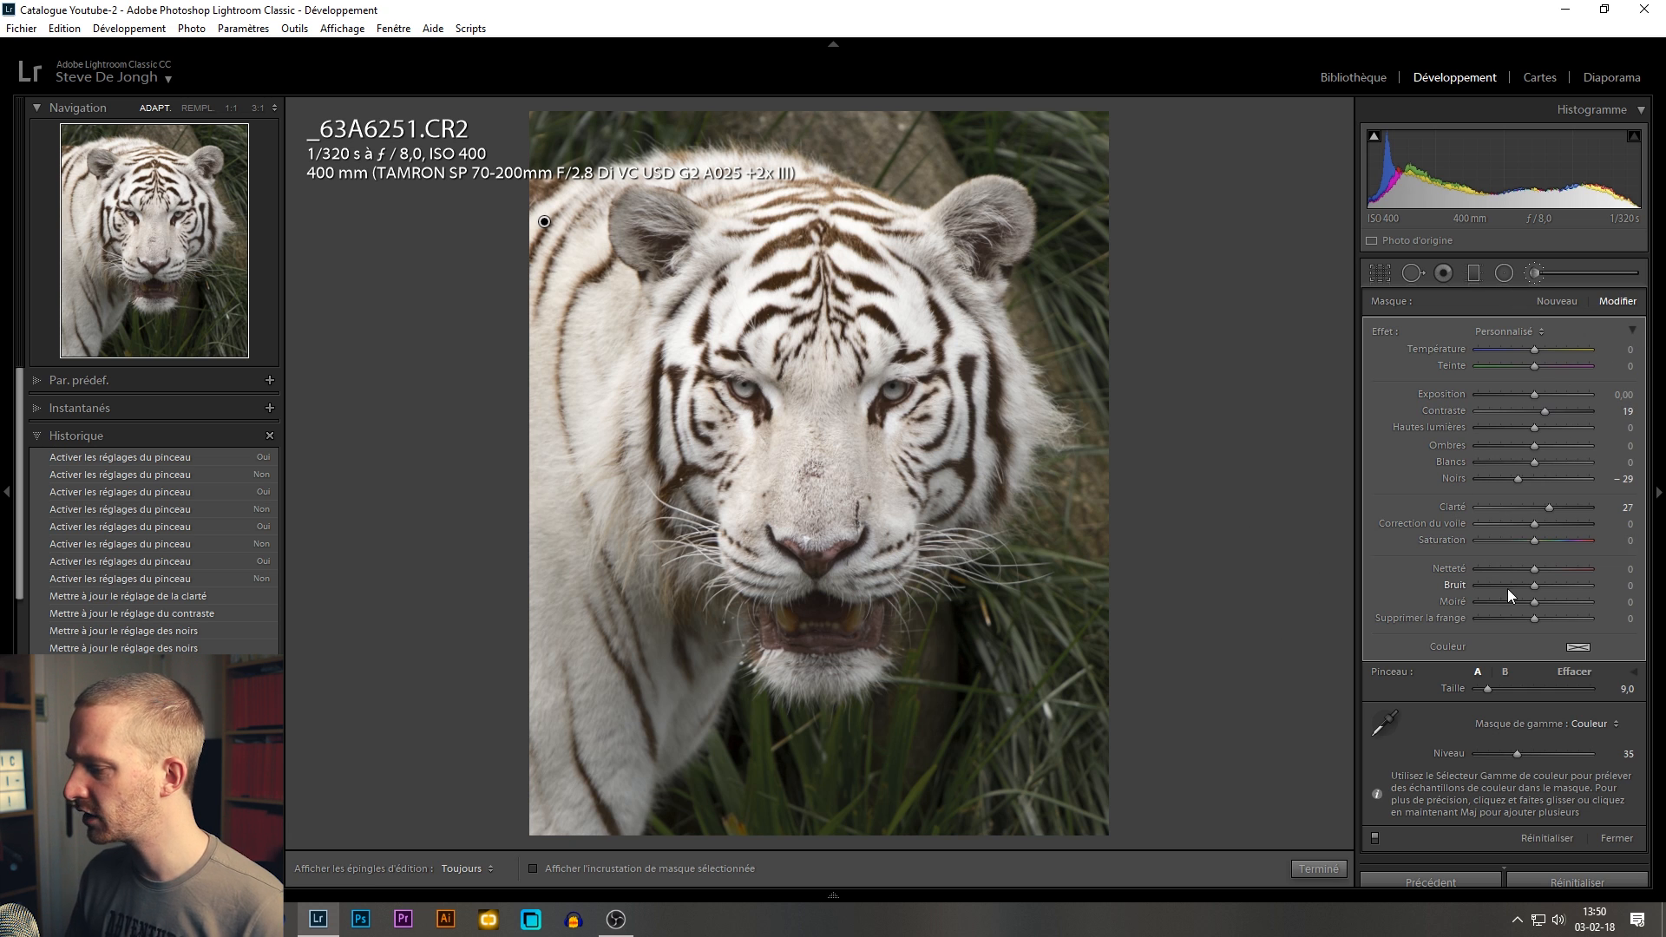
# - Collapse the effect settings, set the stripe adjustment's overall amount (Gain) to 20, and expand the settings again
pyautogui.click(1632, 332)
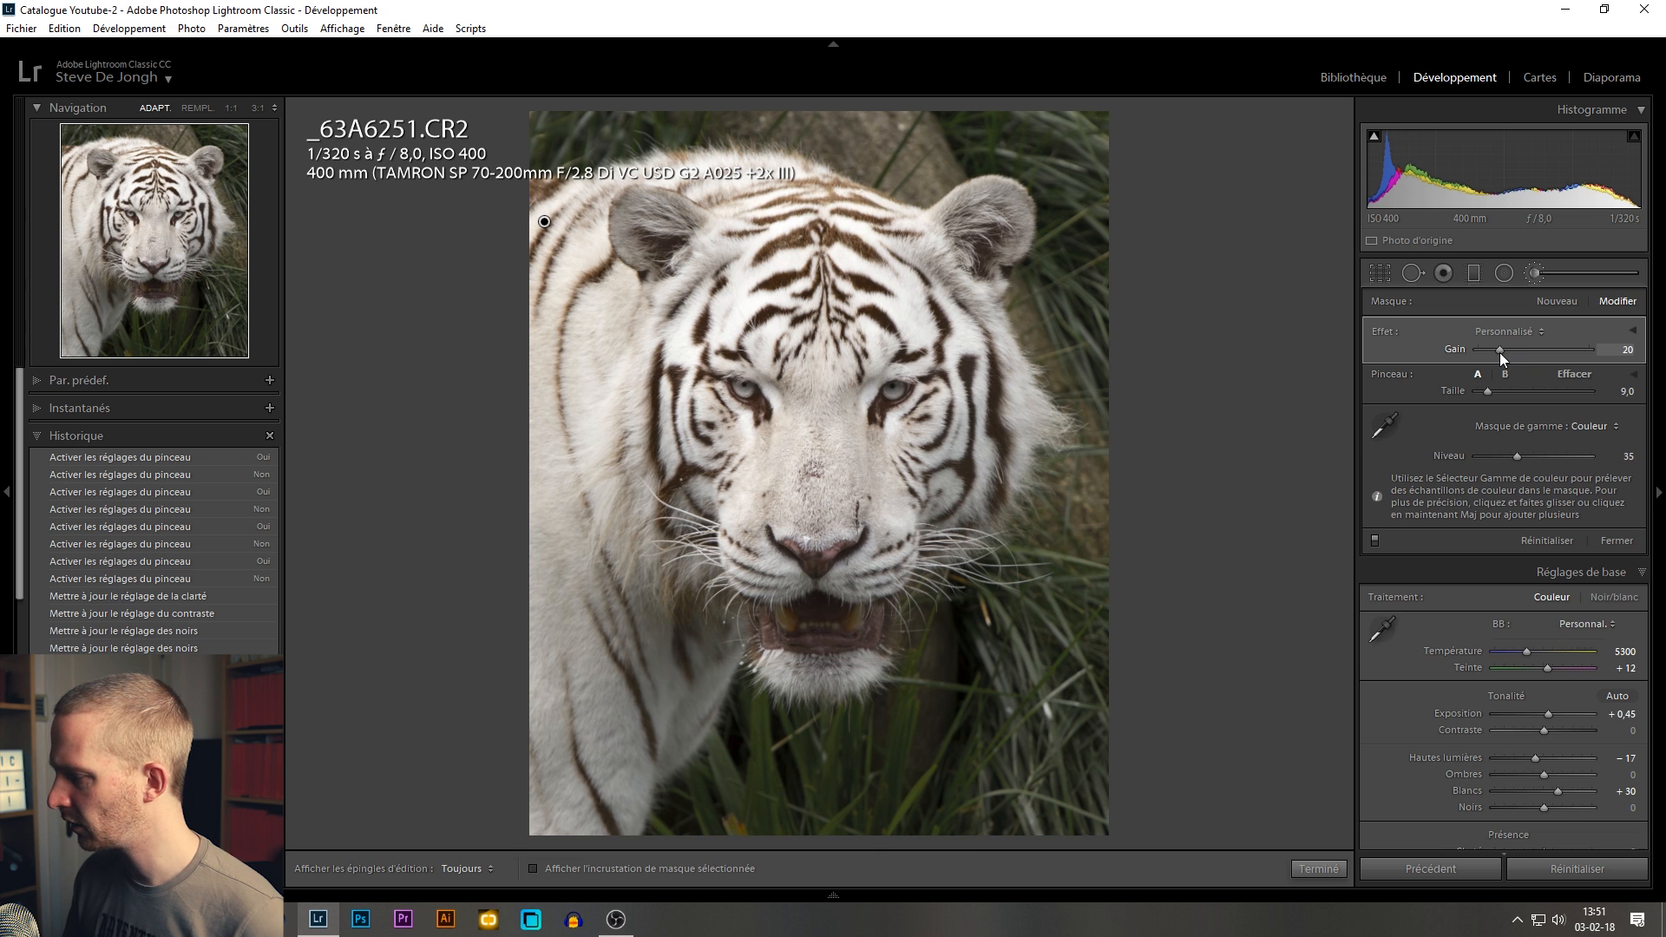
pyautogui.moveTo(1499, 352); pyautogui.dragTo(1500, 352)
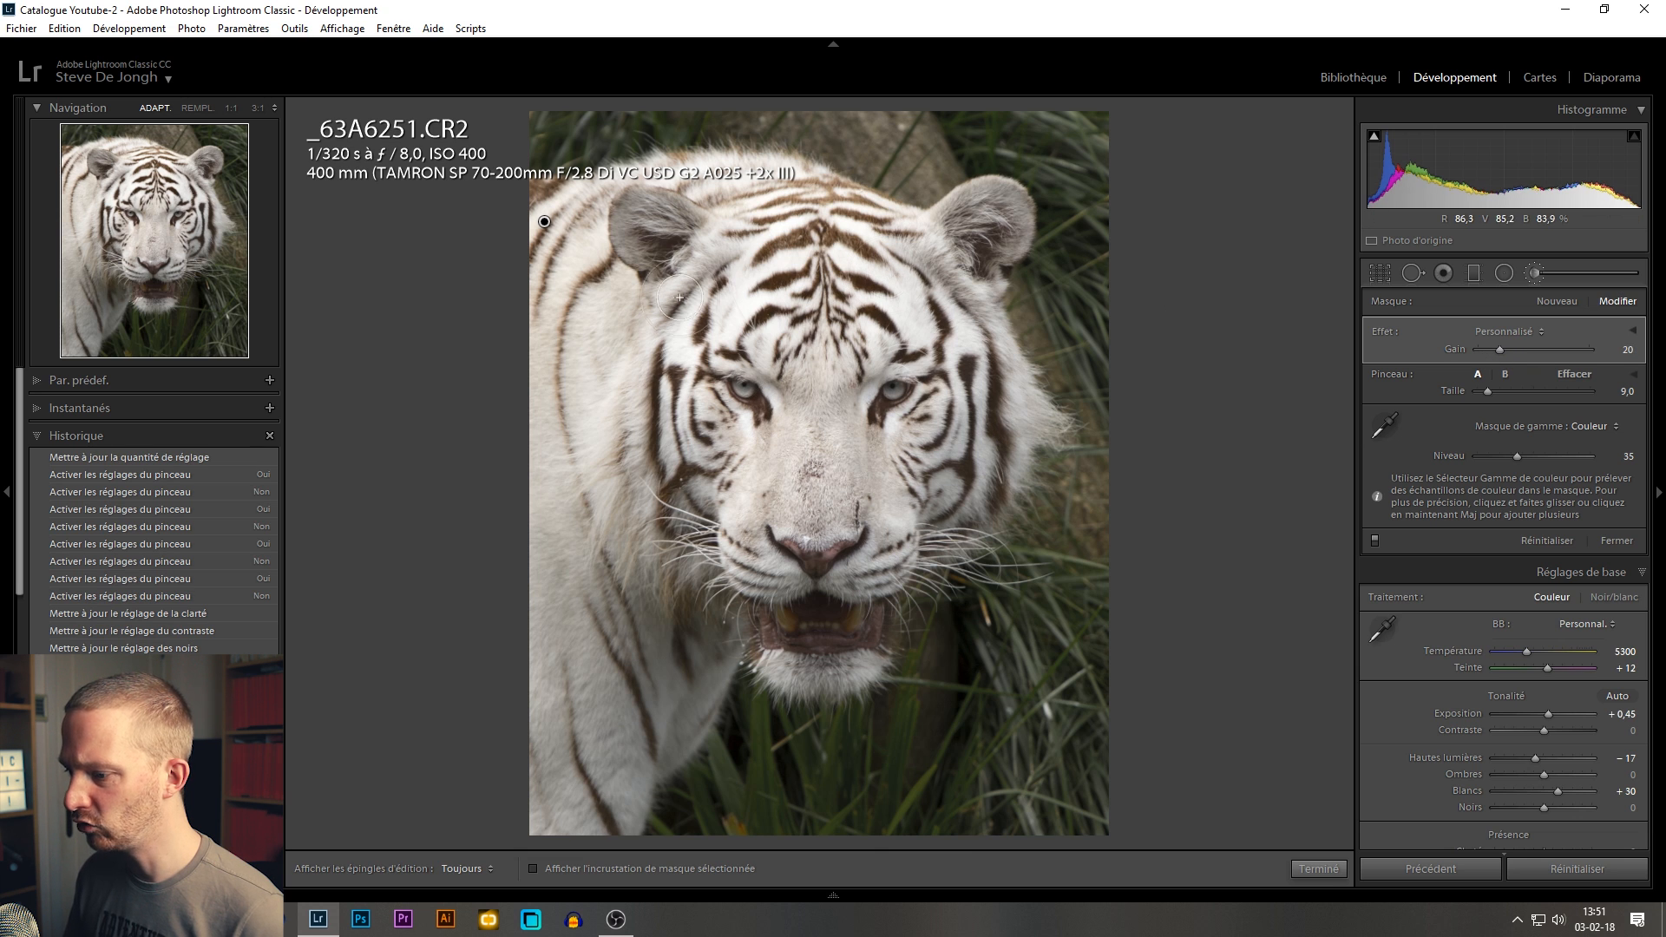
pyautogui.click(1630, 333)
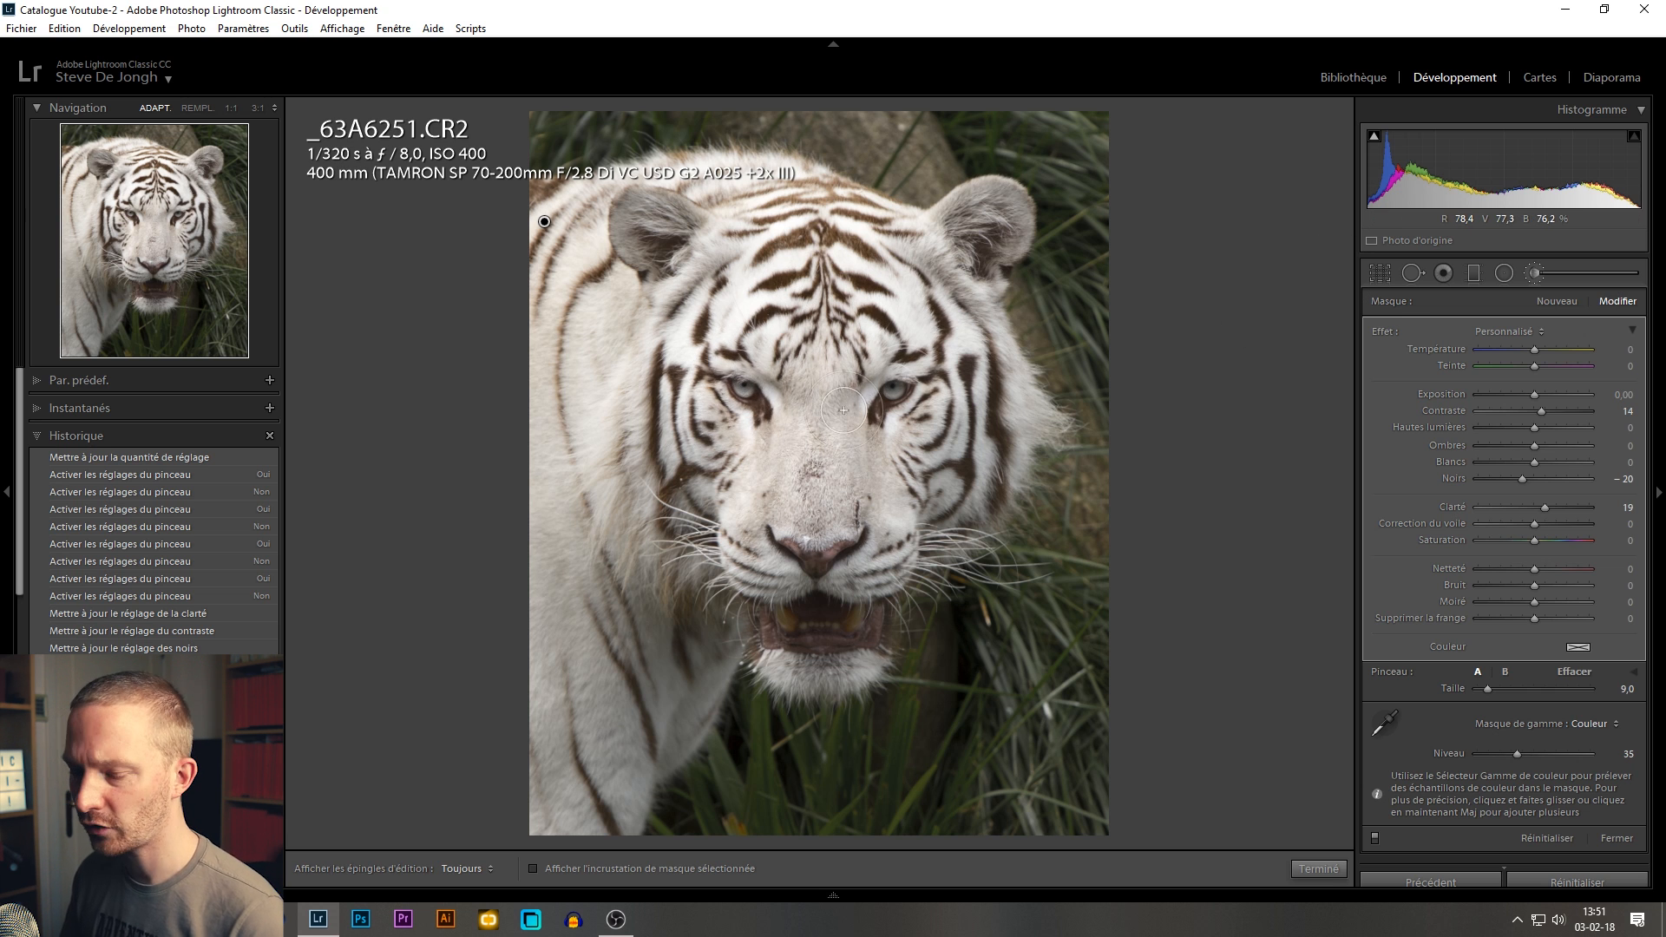
# - Start a new brush adjustment, mask the eye on the photo's left with a size 3 brush, and erase the spill around it
pyautogui.click(1553, 302)
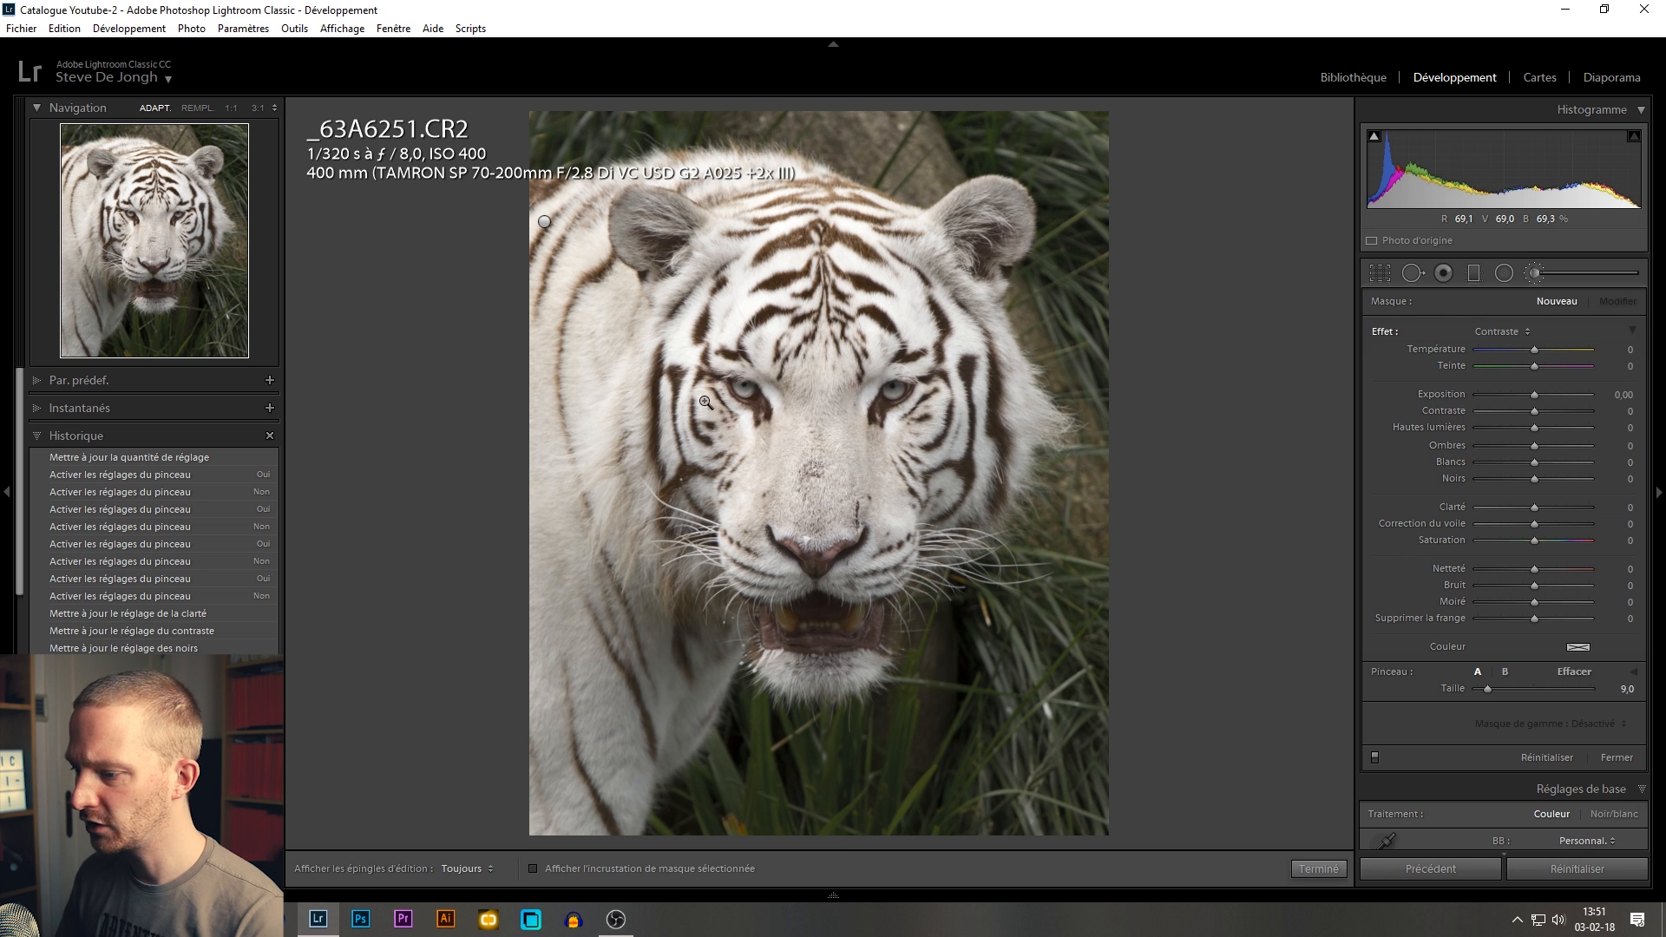
pyautogui.press('z')
pyautogui.scroll(-3, 751, 441)
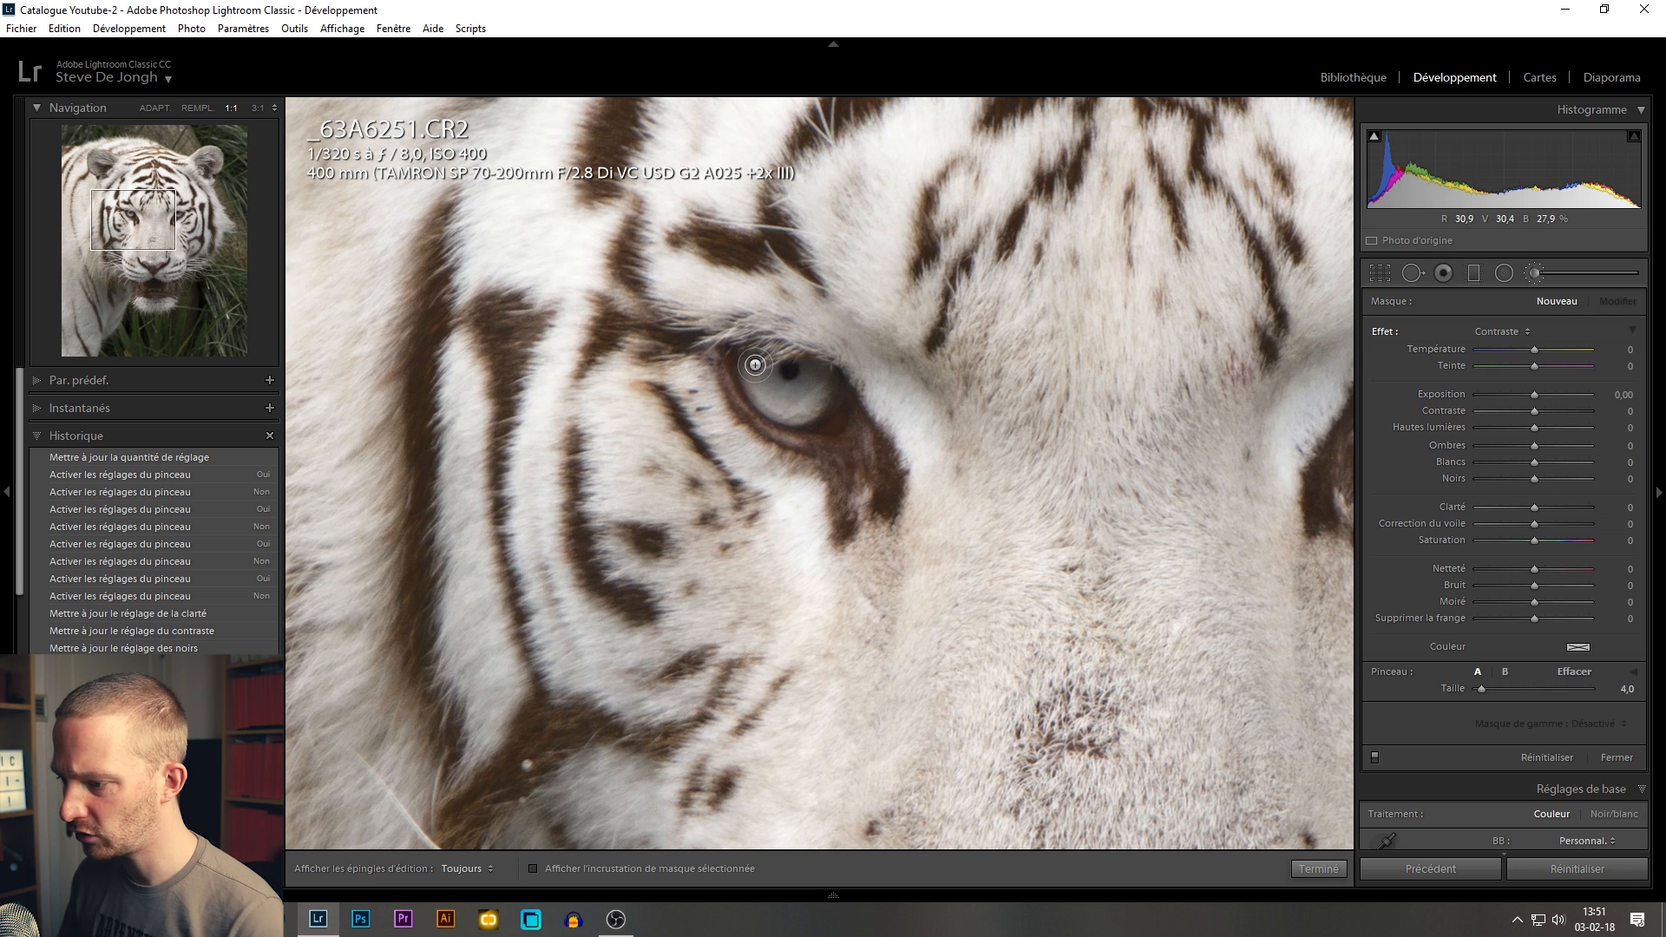
pyautogui.scroll(-1, 748, 362)
pyautogui.press('h')
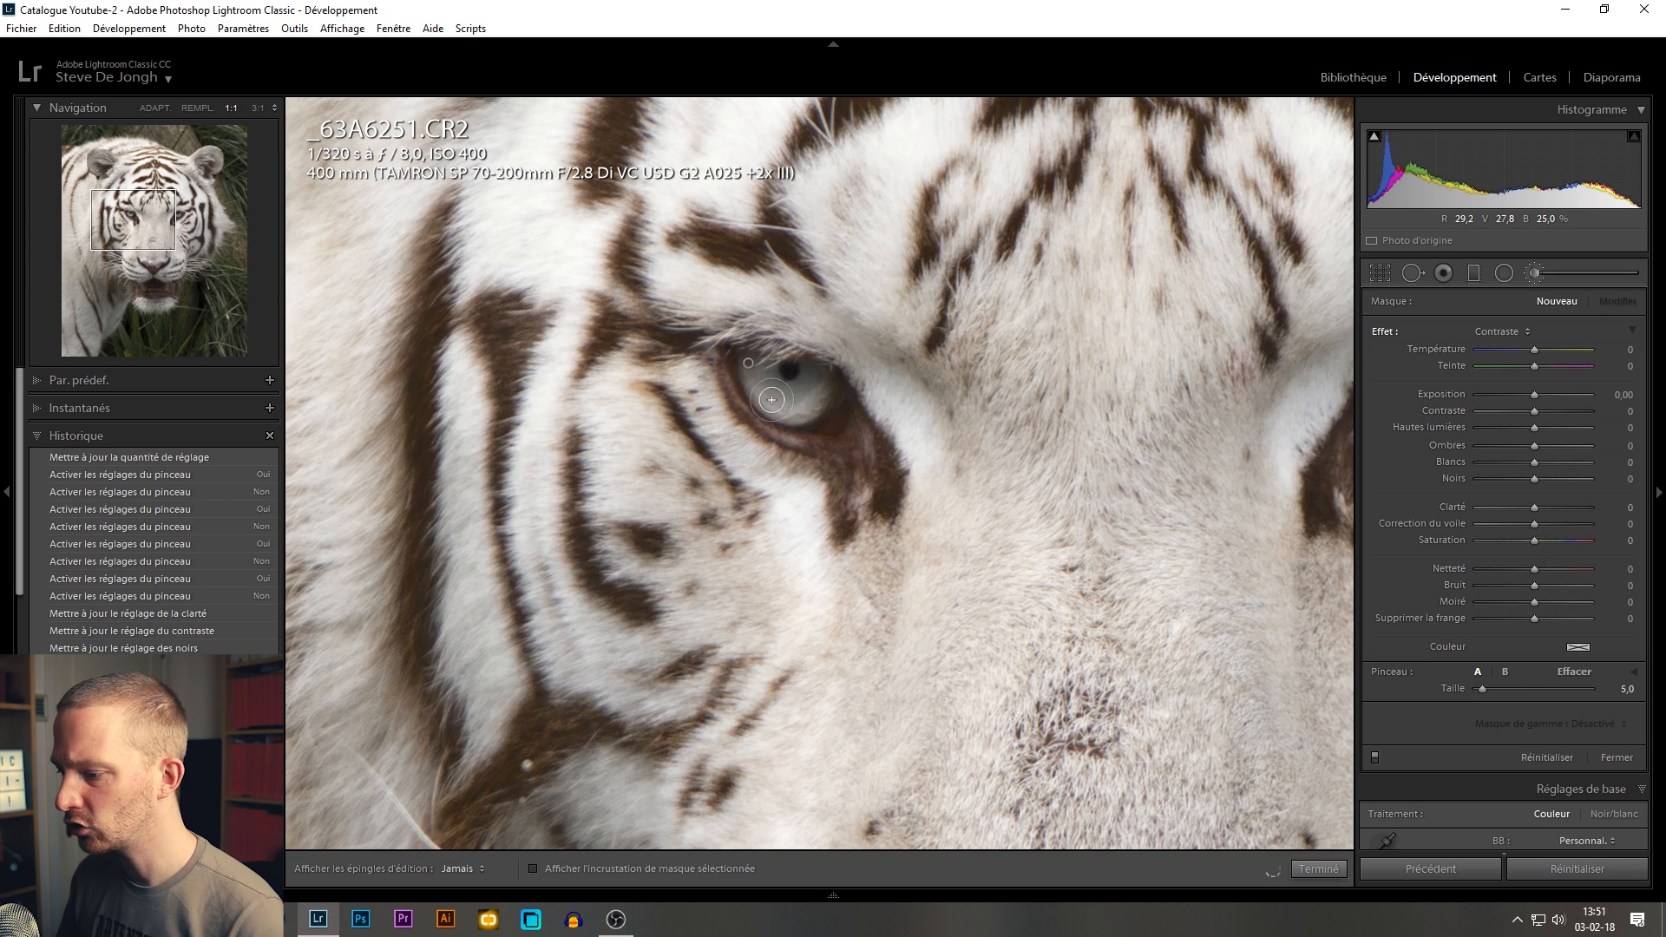
pyautogui.click(748, 363)
pyautogui.scroll(-2, 751, 365)
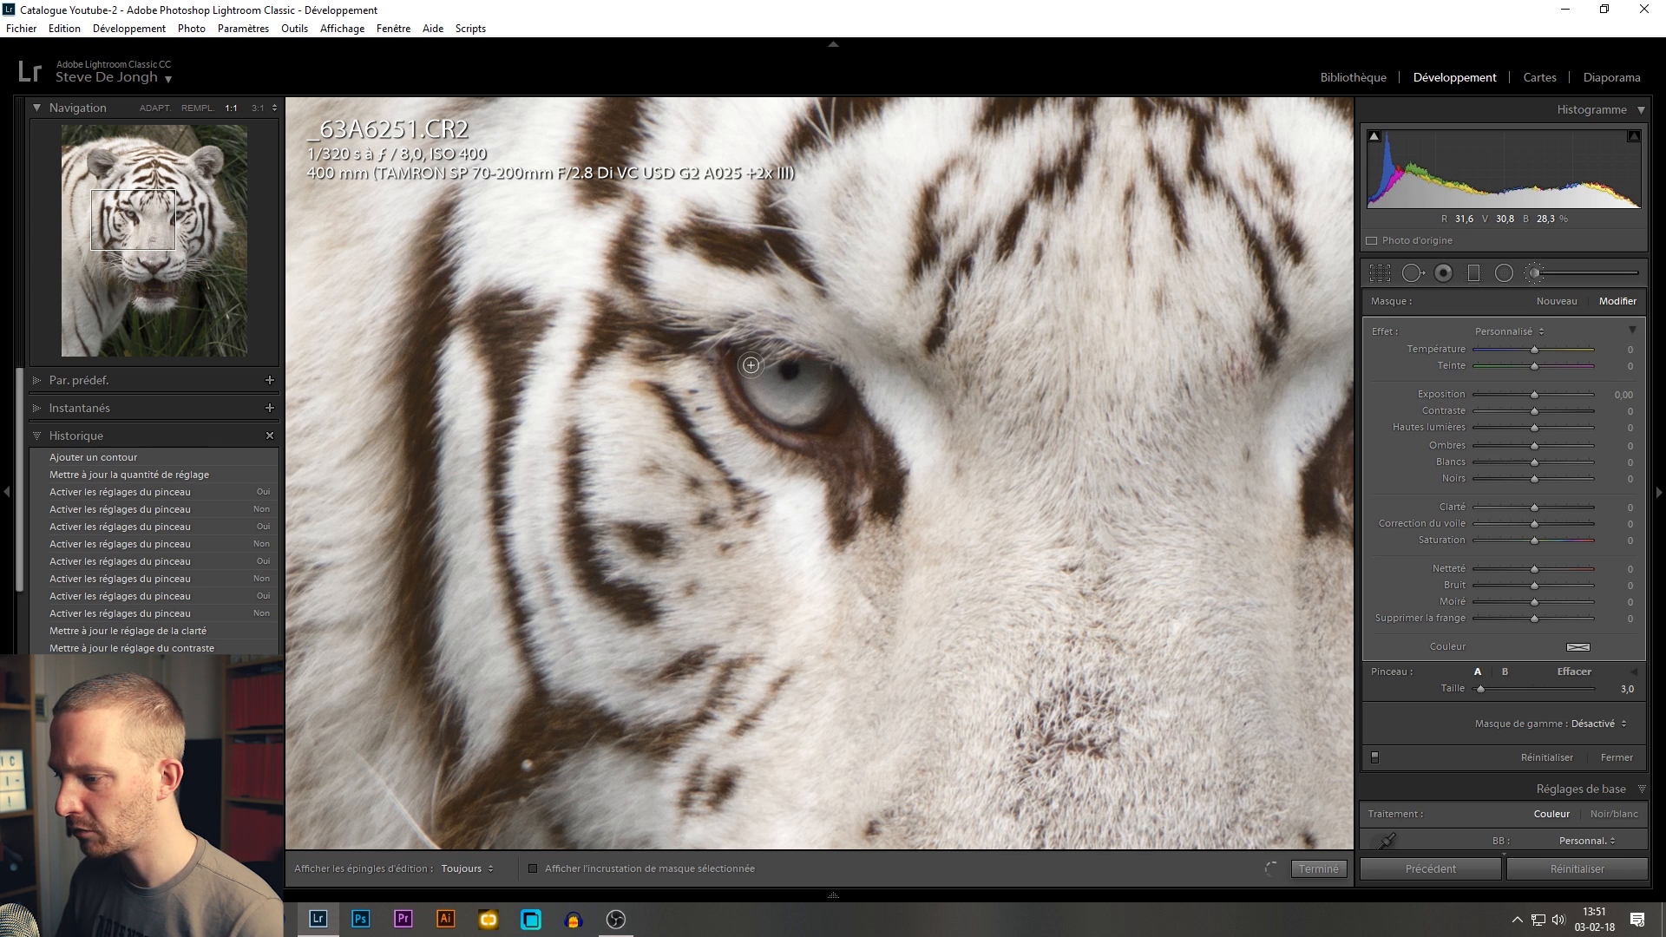
pyautogui.press('h')
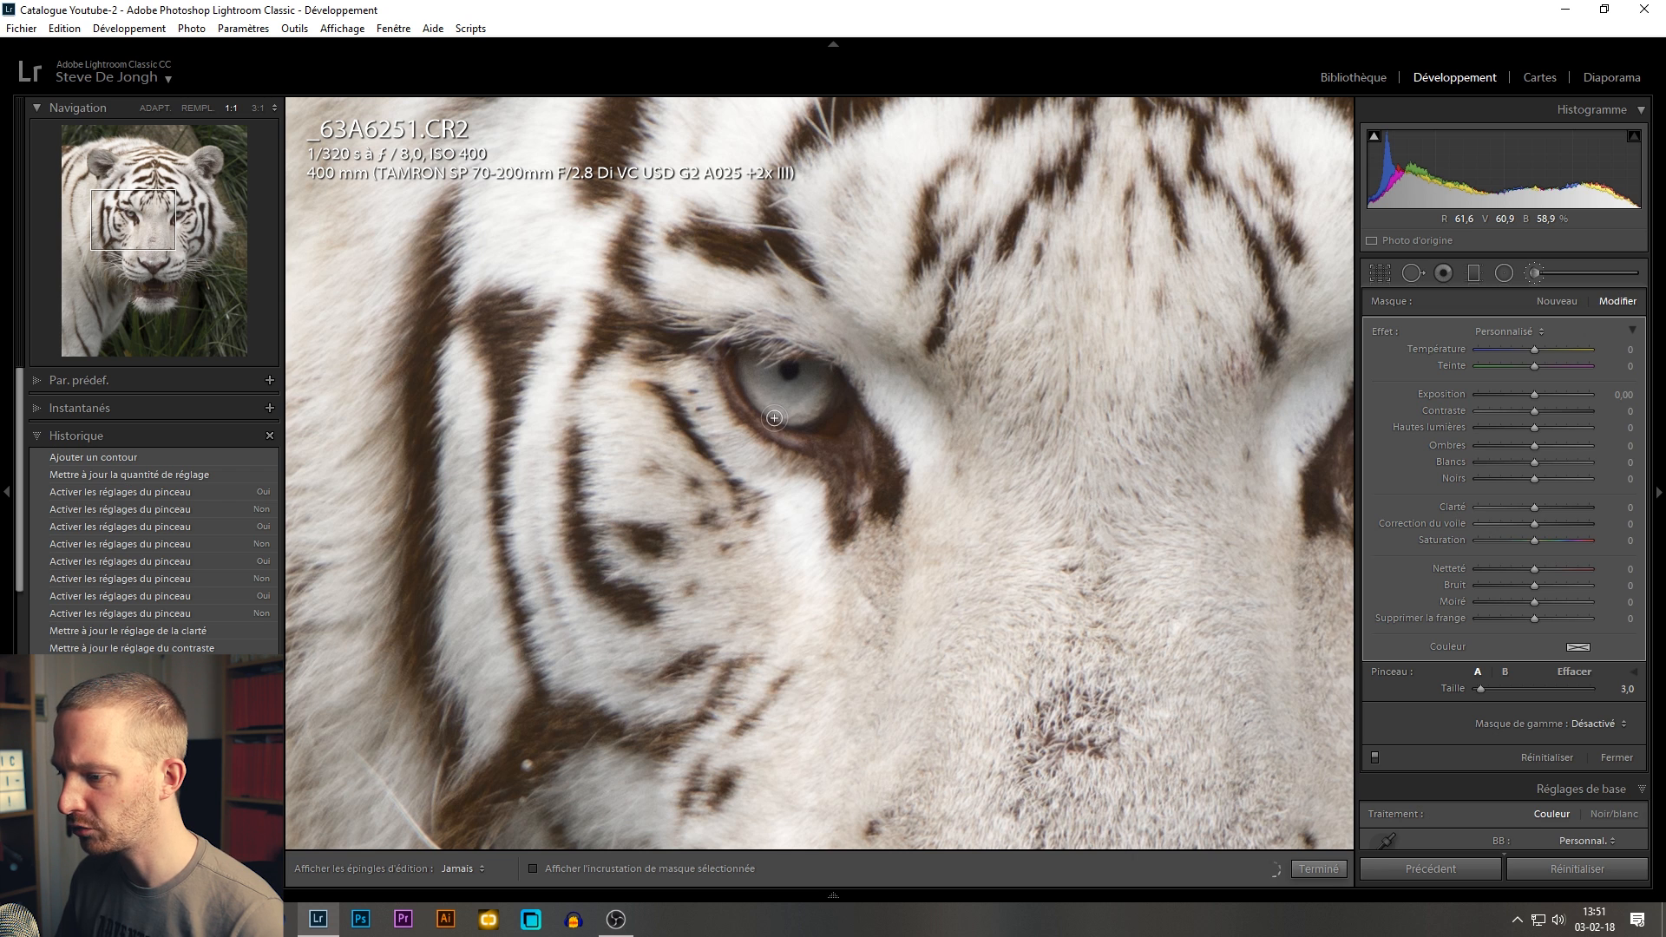
pyautogui.click(792, 396)
pyautogui.press('h')
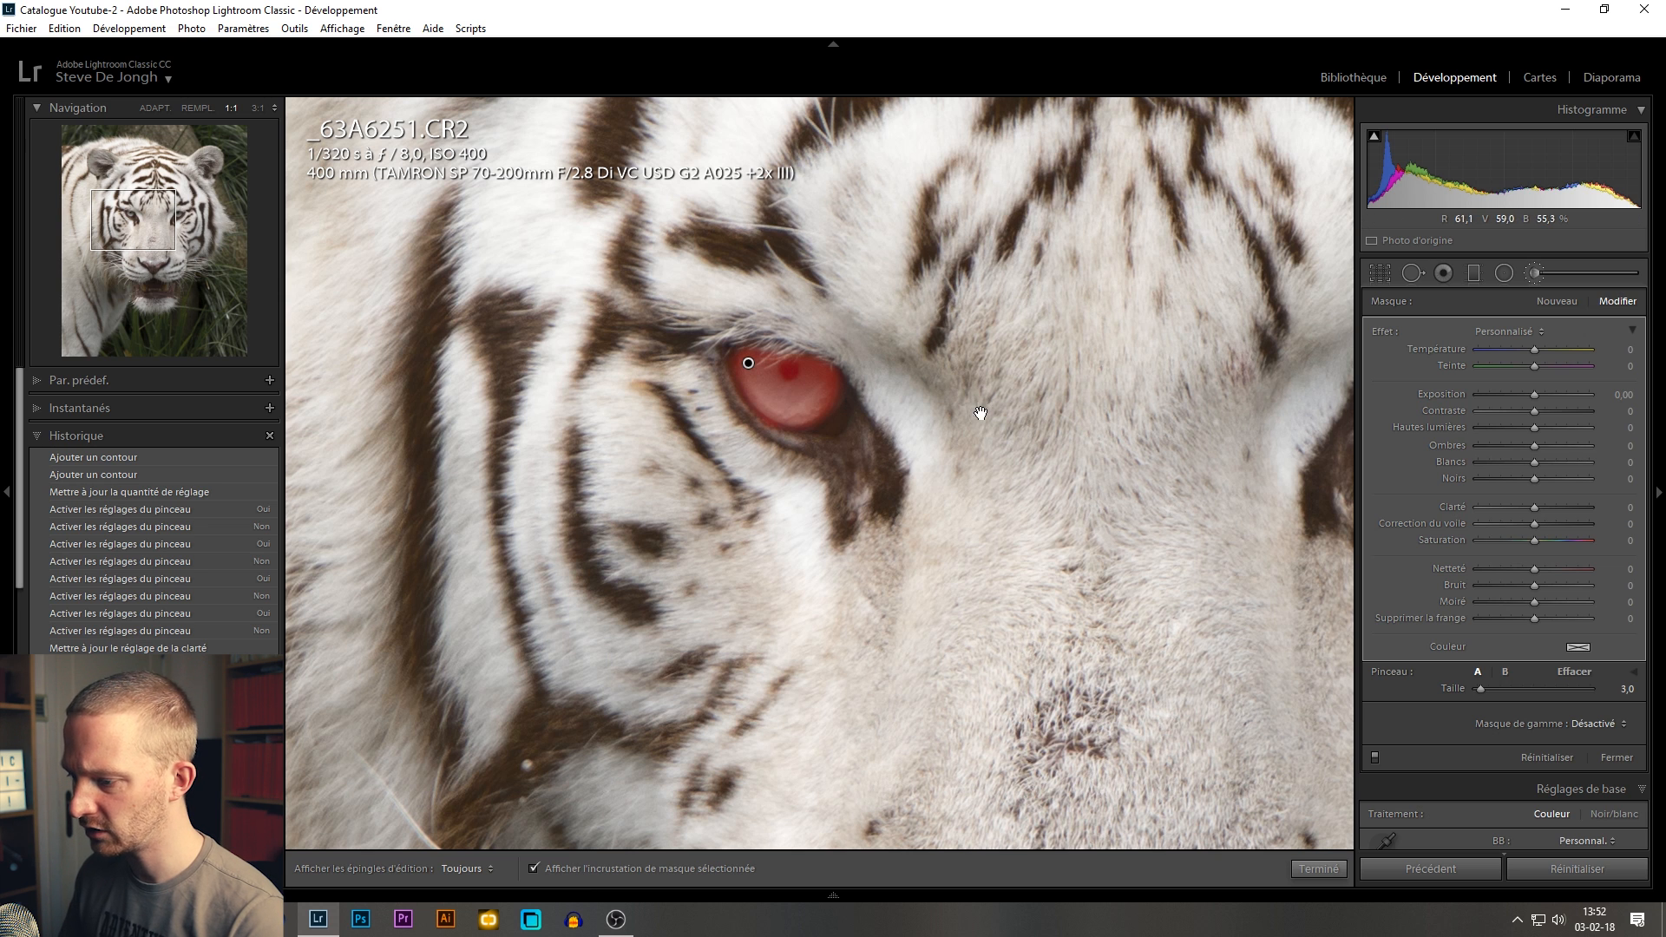
pyautogui.click(816, 417)
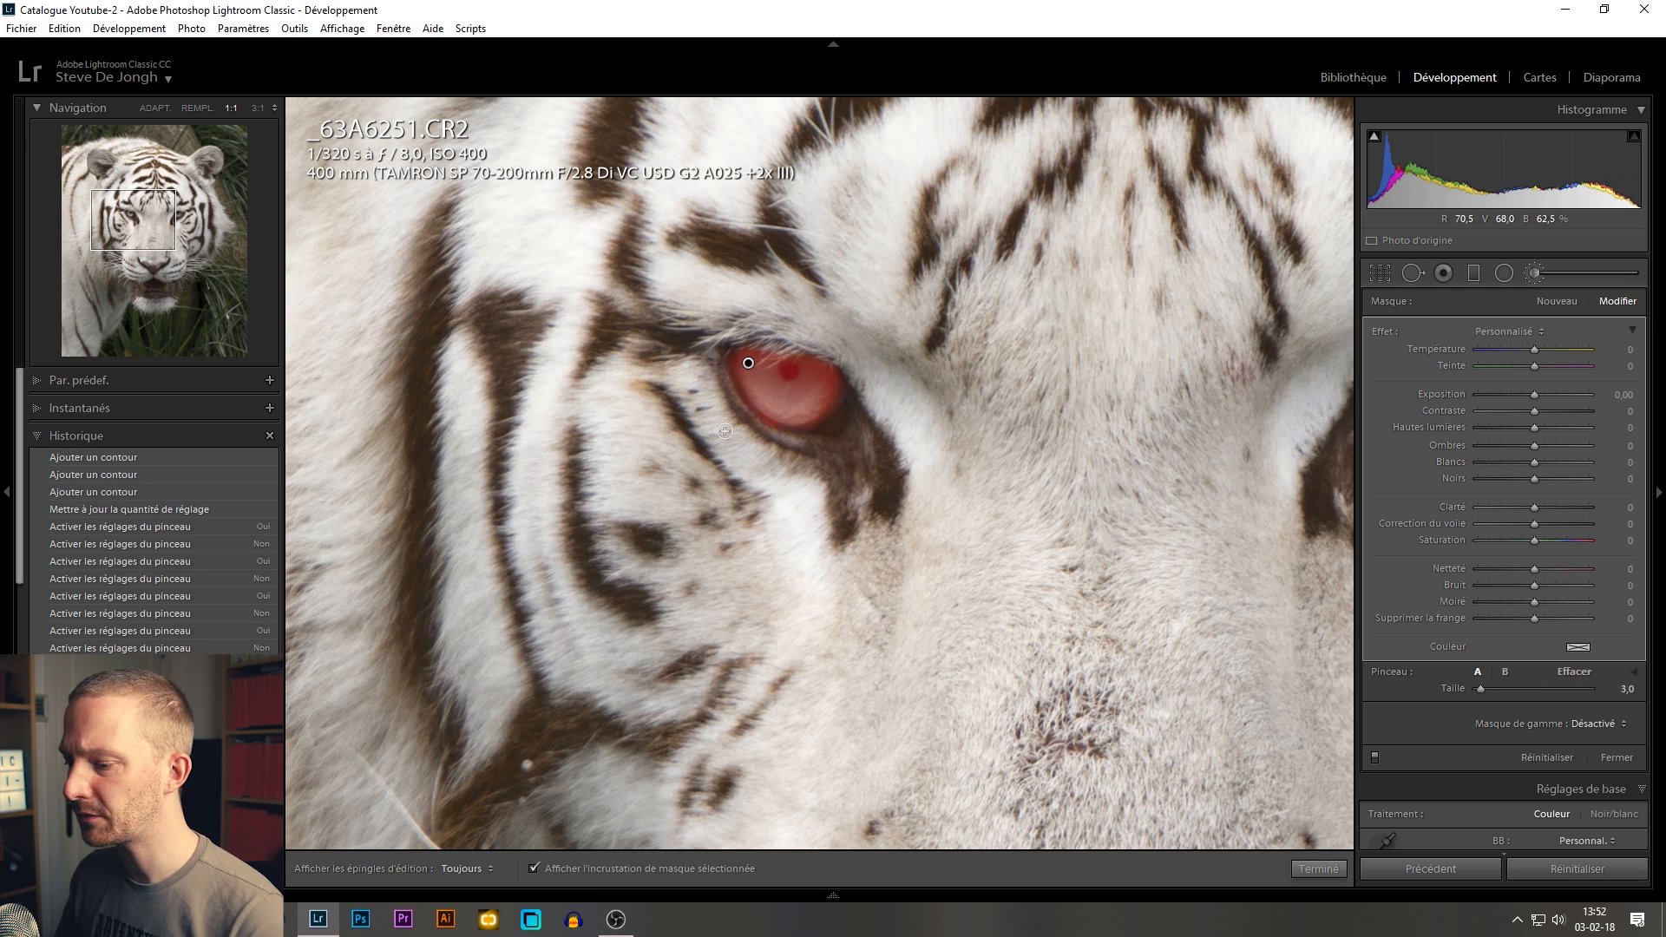
pyautogui.press('alt')
pyautogui.moveTo(716, 370)
pyautogui.mouseDown()
pyautogui.moveTo(783, 439)
pyautogui.moveTo(760, 436)
pyautogui.moveTo(798, 436)
pyautogui.mouseUp()
# - Extend the same mask over the tiger's other eye with the size 3 brush
pyautogui.press('space')
pyautogui.moveTo(1053, 400); pyautogui.dragTo(409, 361)
pyautogui.moveTo(734, 343)
pyautogui.mouseDown()
pyautogui.moveTo(739, 377)
pyautogui.moveTo(772, 382)
pyautogui.moveTo(806, 361)
pyautogui.moveTo(803, 340)
pyautogui.moveTo(744, 332)
pyautogui.moveTo(751, 389)
pyautogui.moveTo(794, 362)
pyautogui.moveTo(788, 346)
pyautogui.moveTo(755, 347)
pyautogui.moveTo(783, 369)
pyautogui.moveTo(802, 343)
pyautogui.moveTo(738, 363)
pyautogui.moveTo(785, 335)
pyautogui.moveTo(743, 348)
pyautogui.moveTo(737, 361)
pyautogui.moveTo(793, 341)
pyautogui.mouseUp()
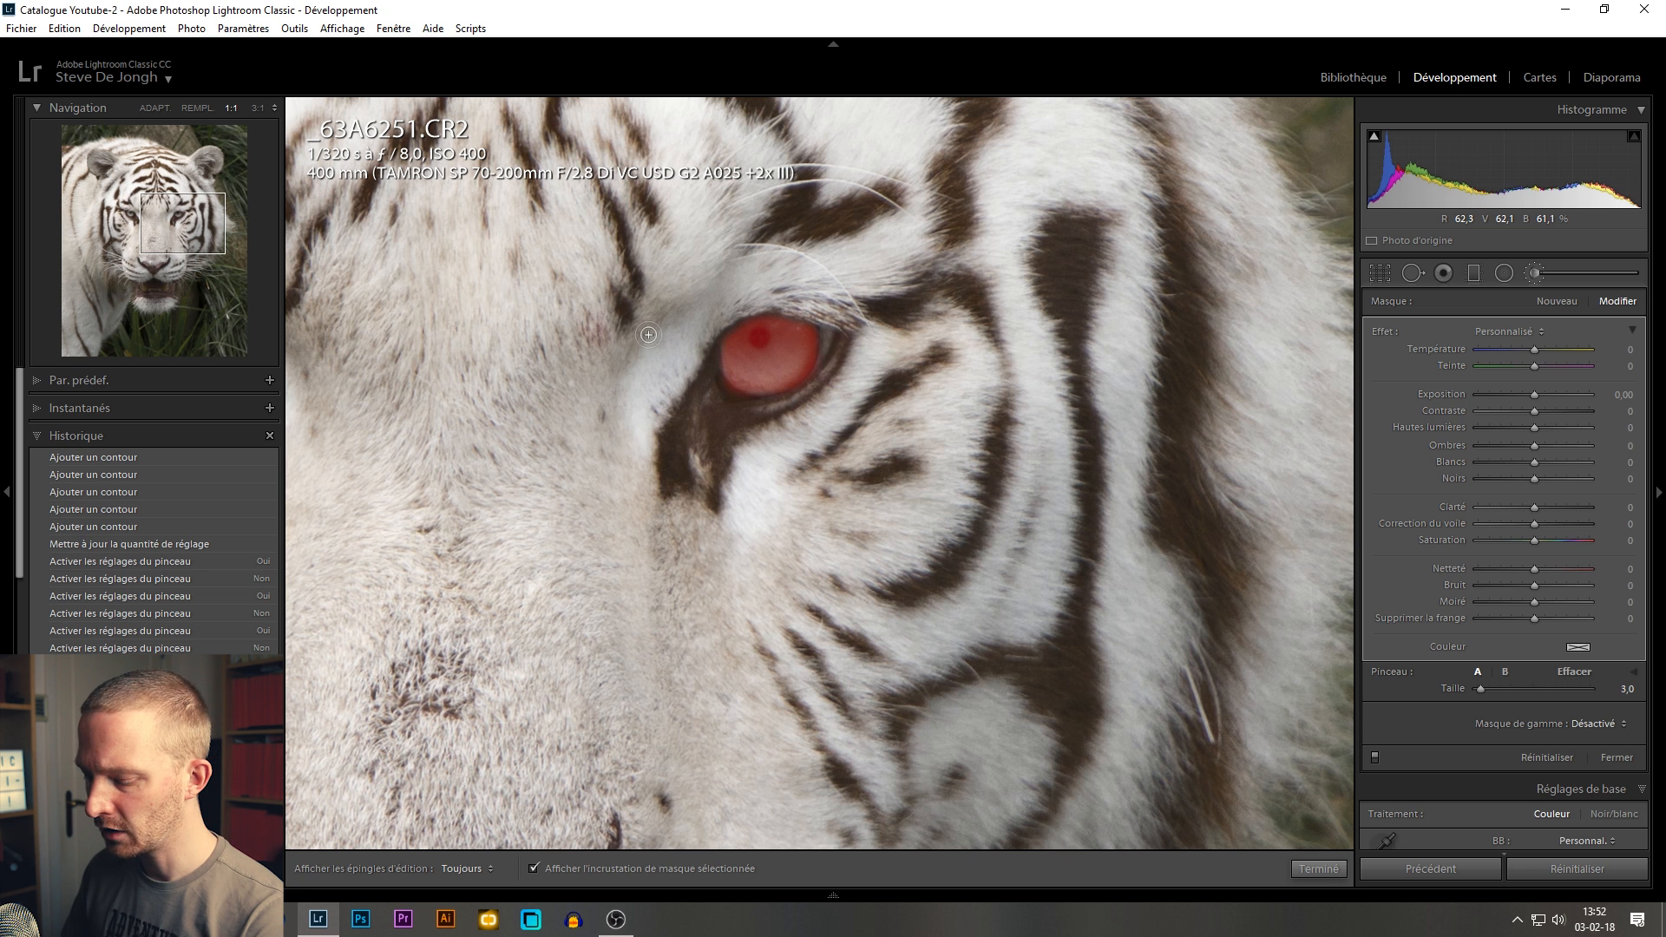
# - Set the exposure of the masked eyes to 0.16 with the whole photo in view and the overlay hidden
pyautogui.press('z')
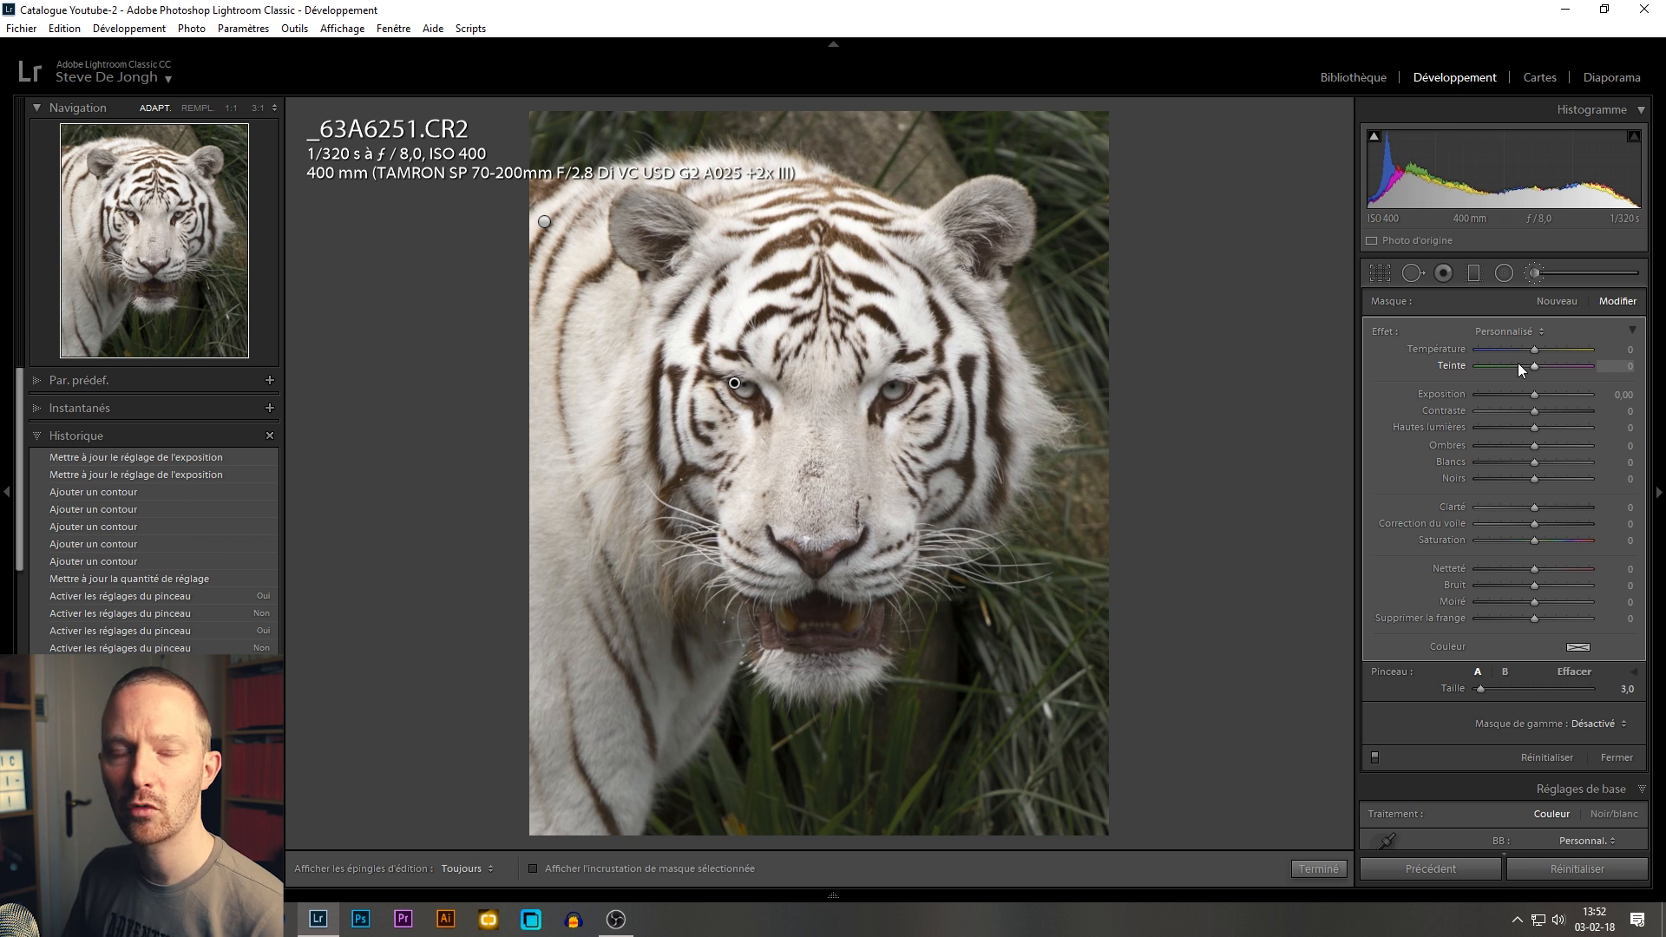
pyautogui.moveTo(1538, 392); pyautogui.dragTo(1539, 398)
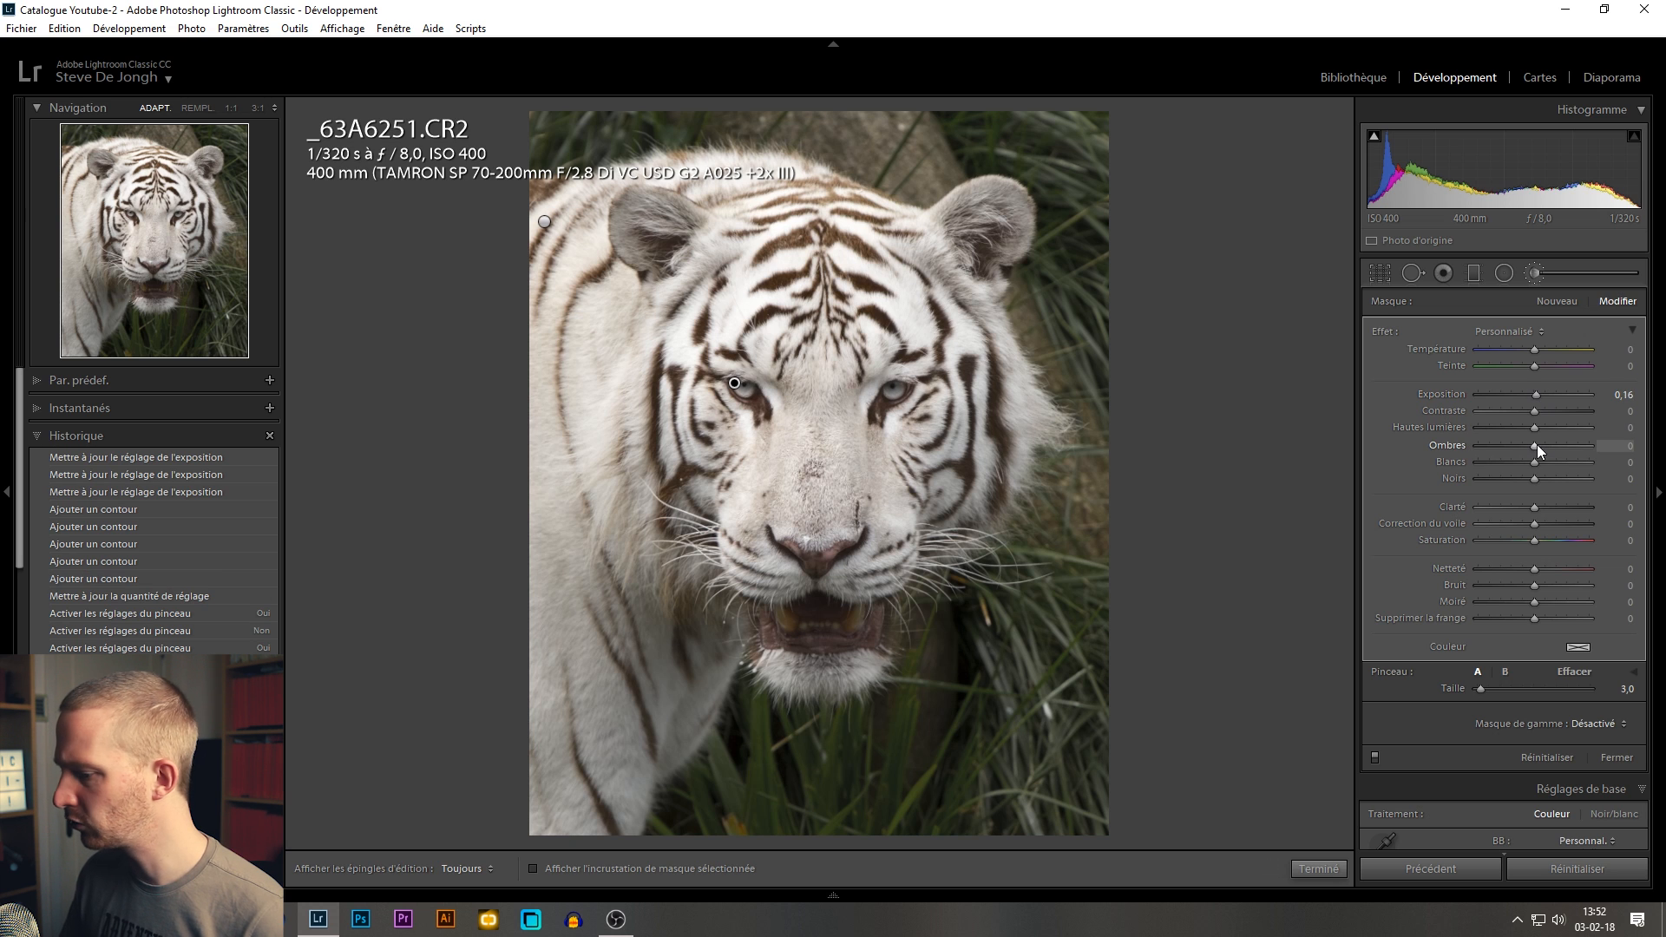
# - Set the masked eyes' shadows to 18, clarity to 16 and saturation to 46, and finish the brush adjustment
pyautogui.moveTo(1548, 444); pyautogui.dragTo(1546, 445)
pyautogui.moveTo(1534, 508); pyautogui.dragTo(1542, 509)
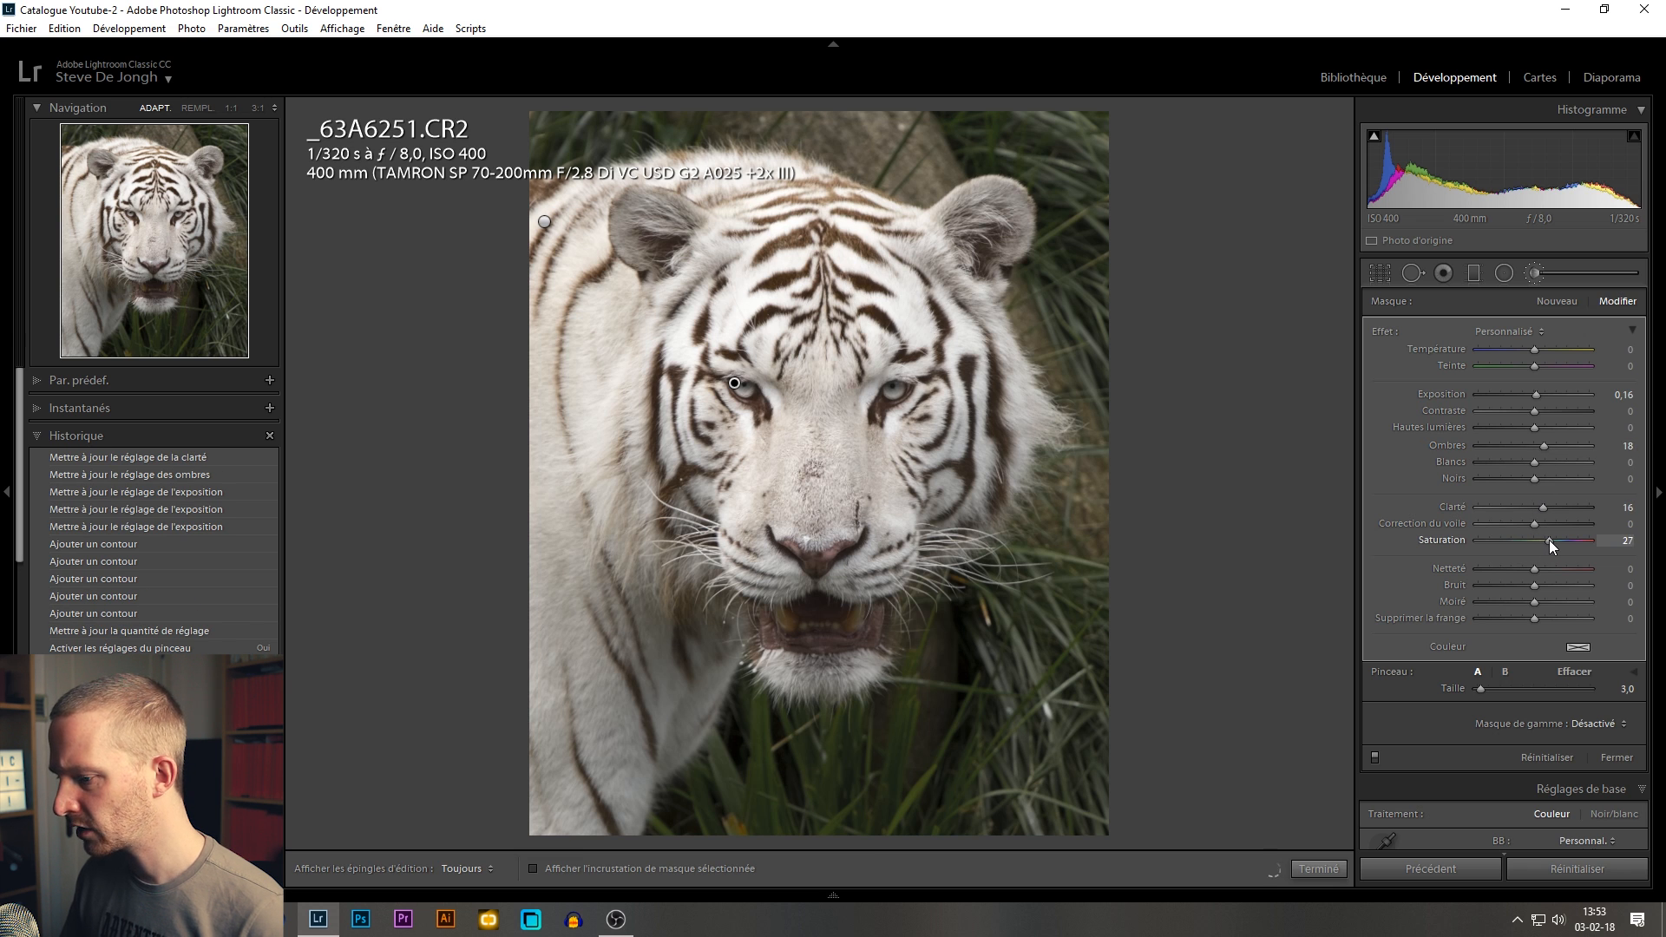
pyautogui.moveTo(1549, 540); pyautogui.dragTo(1551, 540)
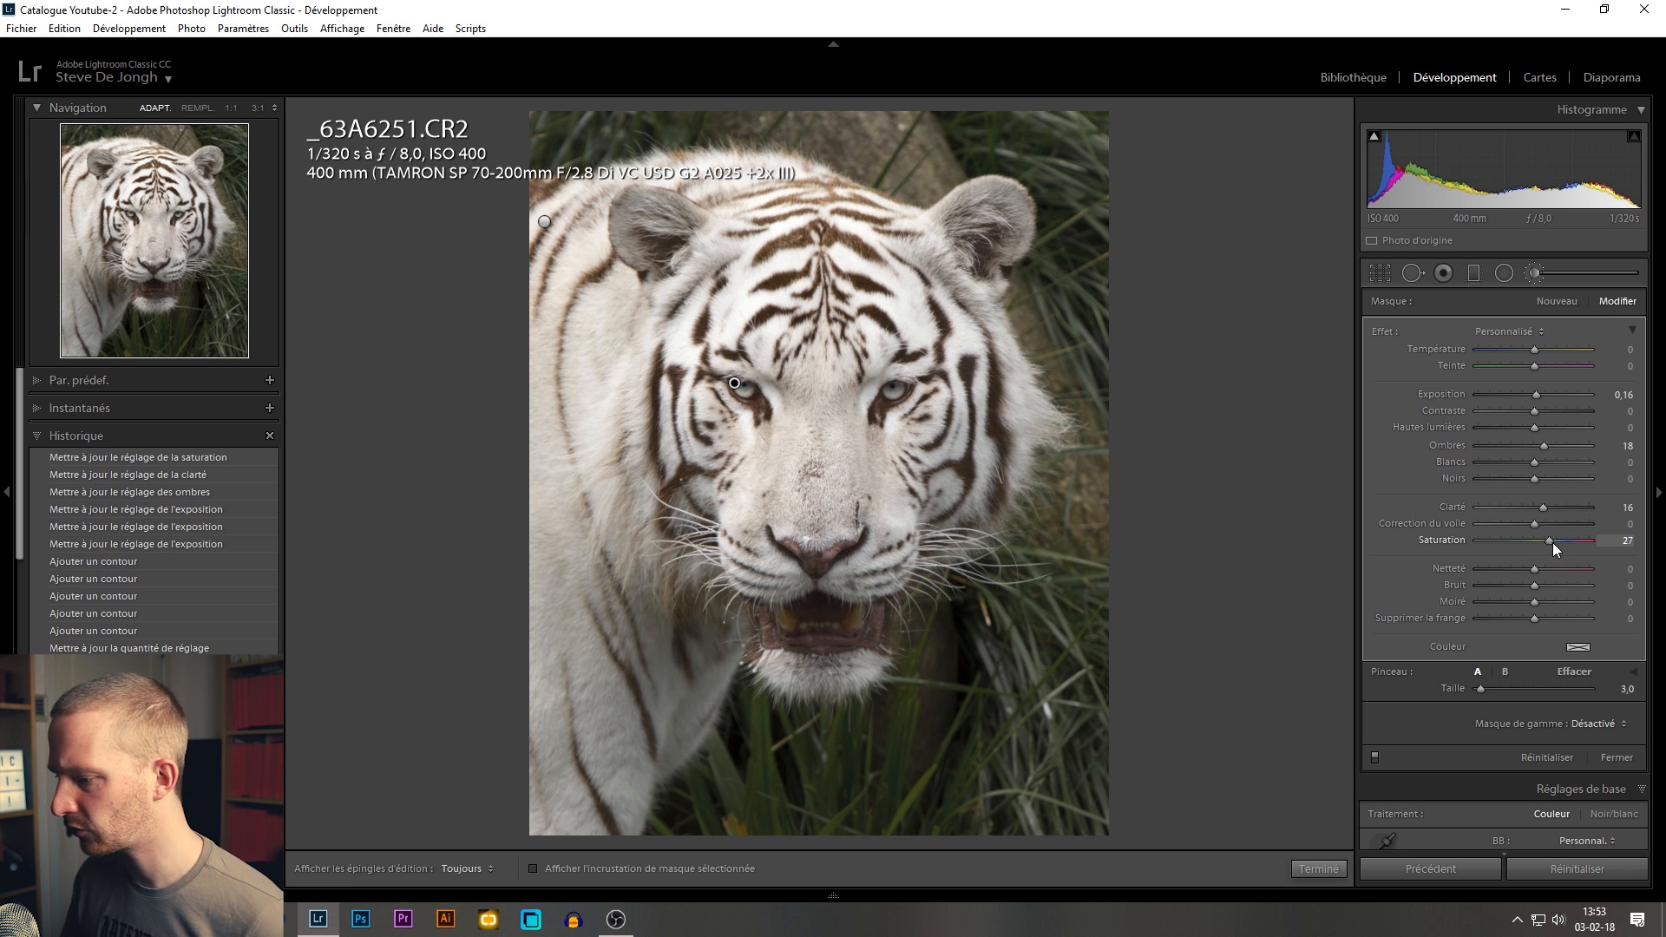
pyautogui.moveTo(1564, 543); pyautogui.dragTo(1562, 543)
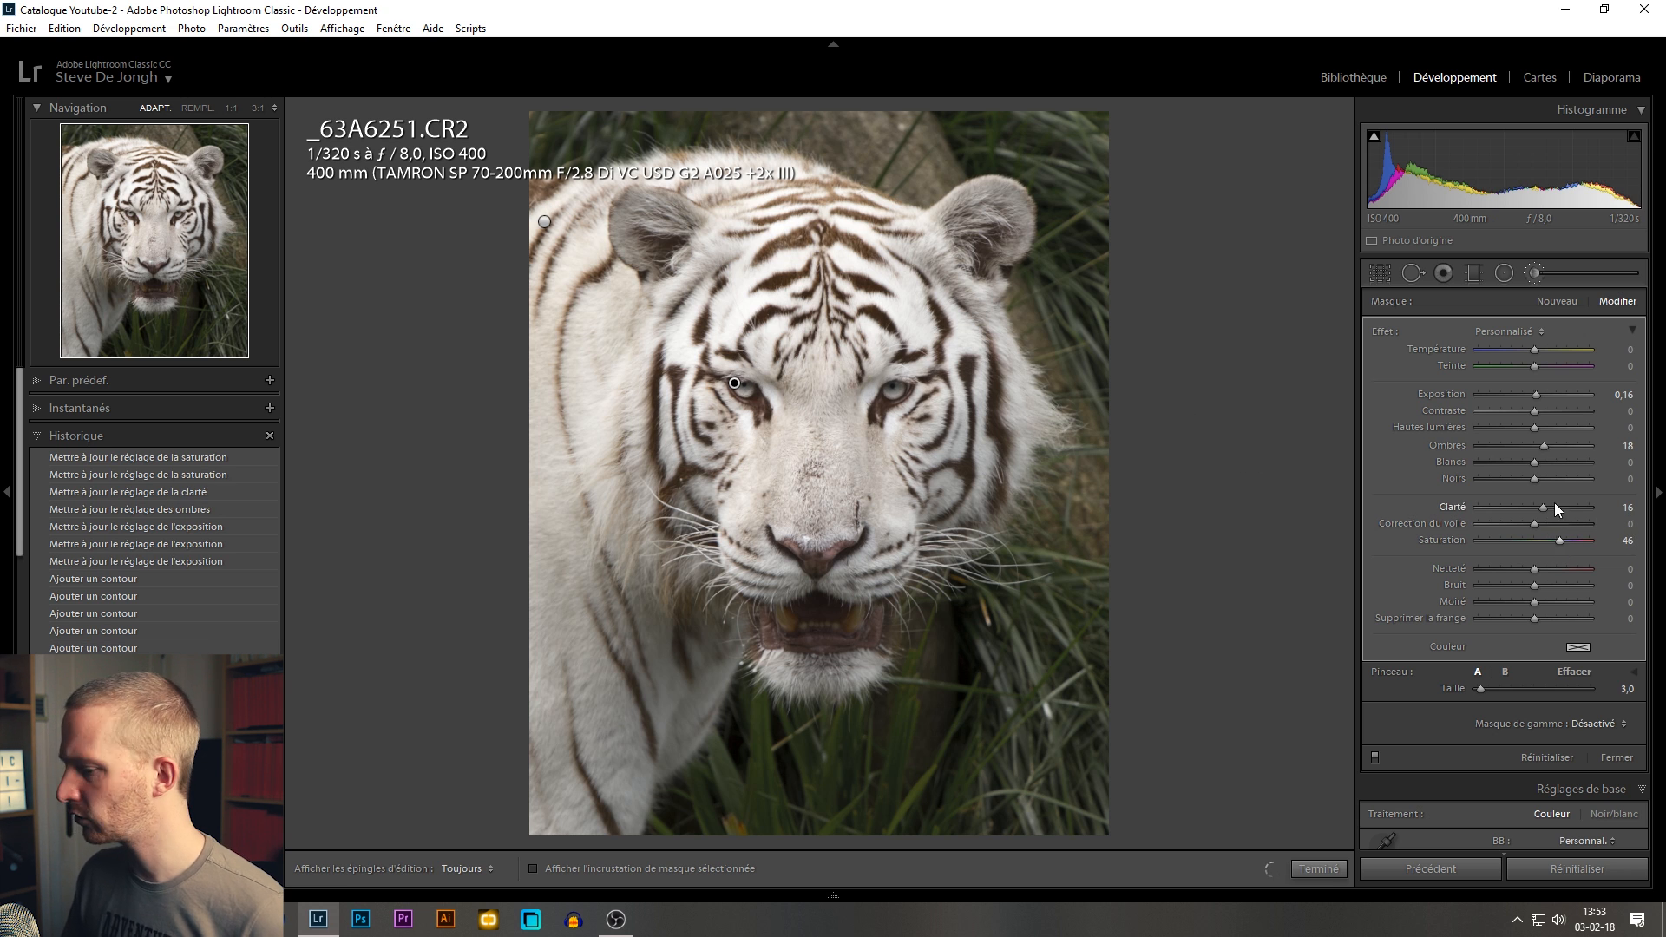
pyautogui.click(1312, 876)
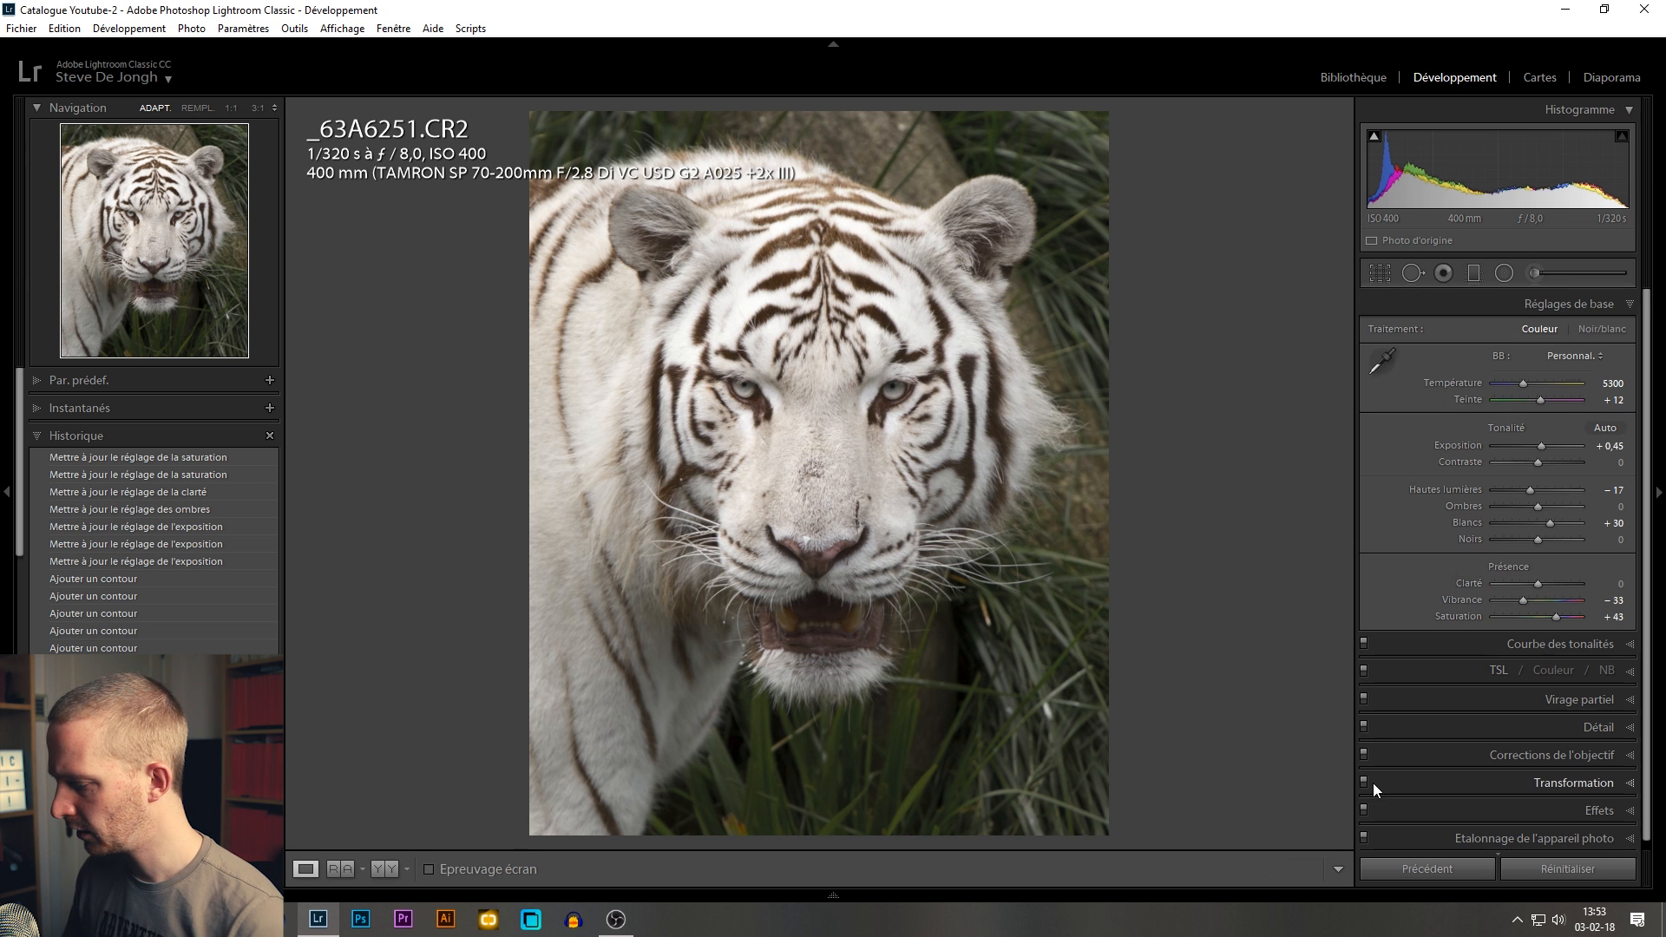
# - Reopen the adjustment brush and switch all brush adjustments off and on again to compare their effect
pyautogui.click(1532, 276)
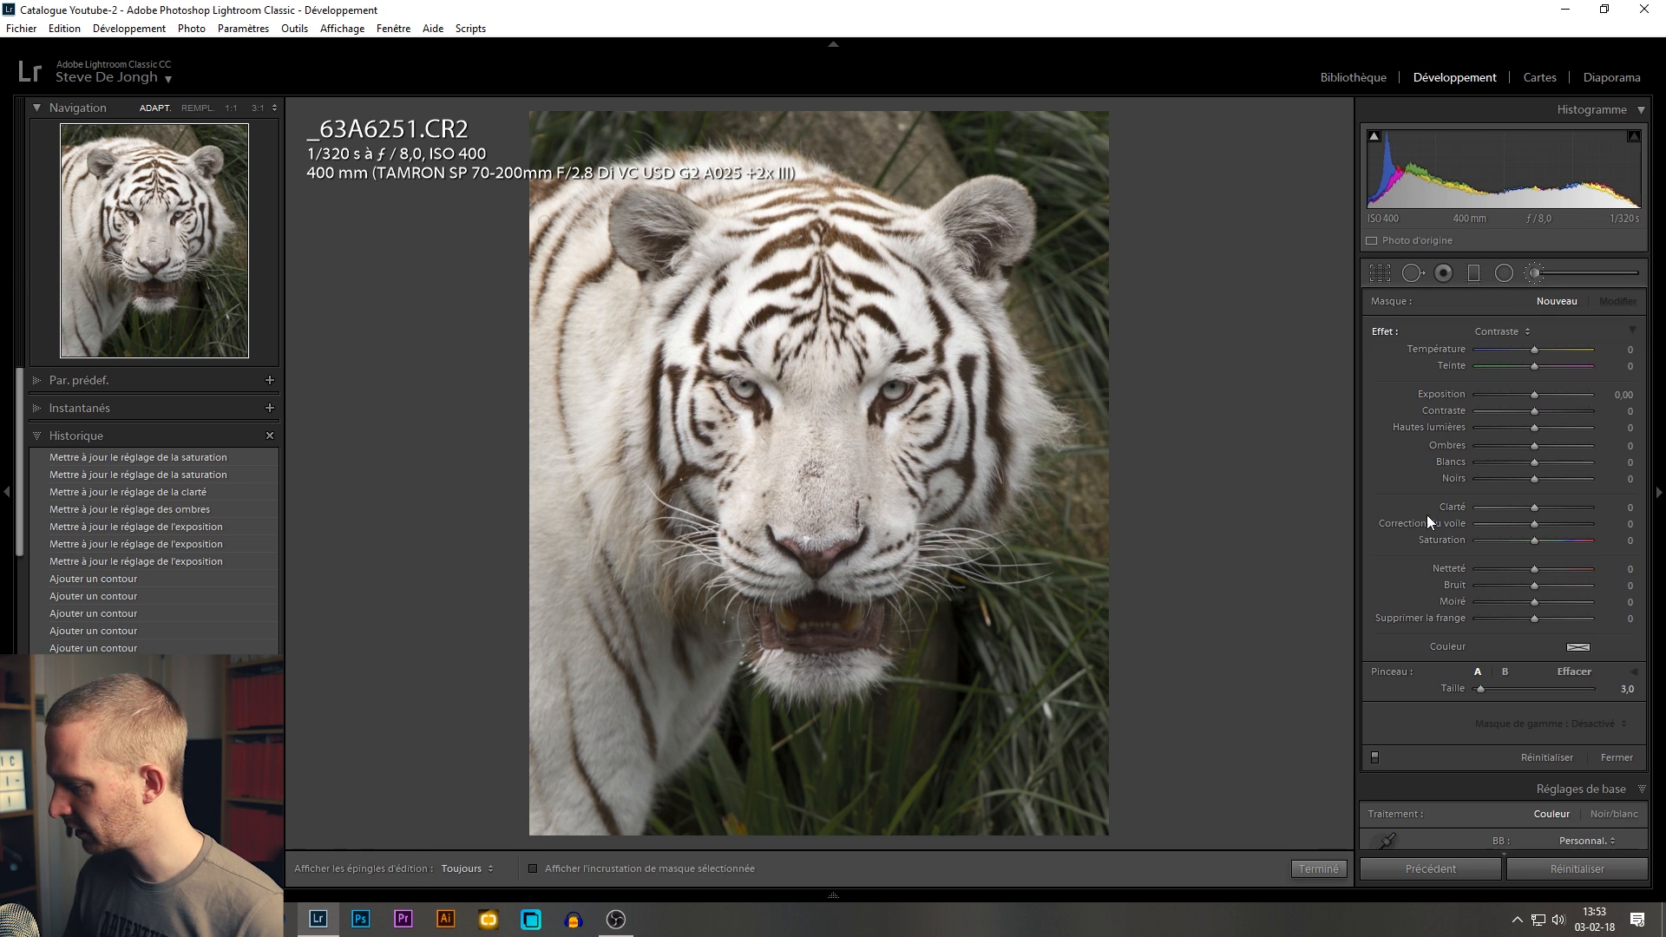
pyautogui.click(1375, 759)
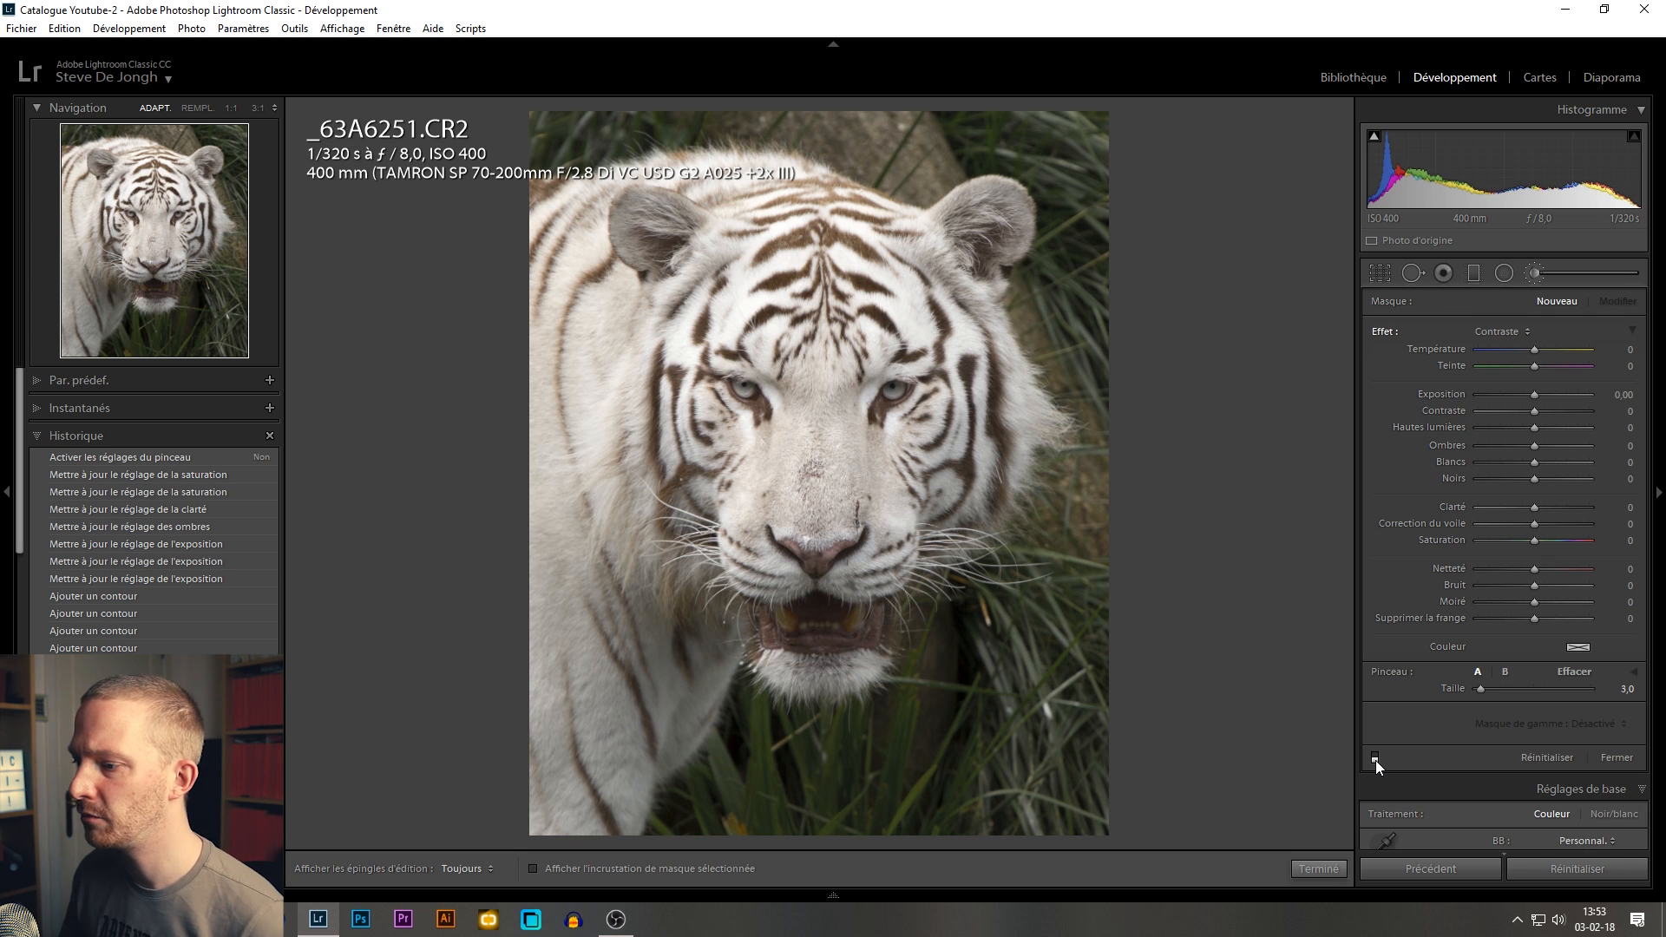
pyautogui.click(1374, 759)
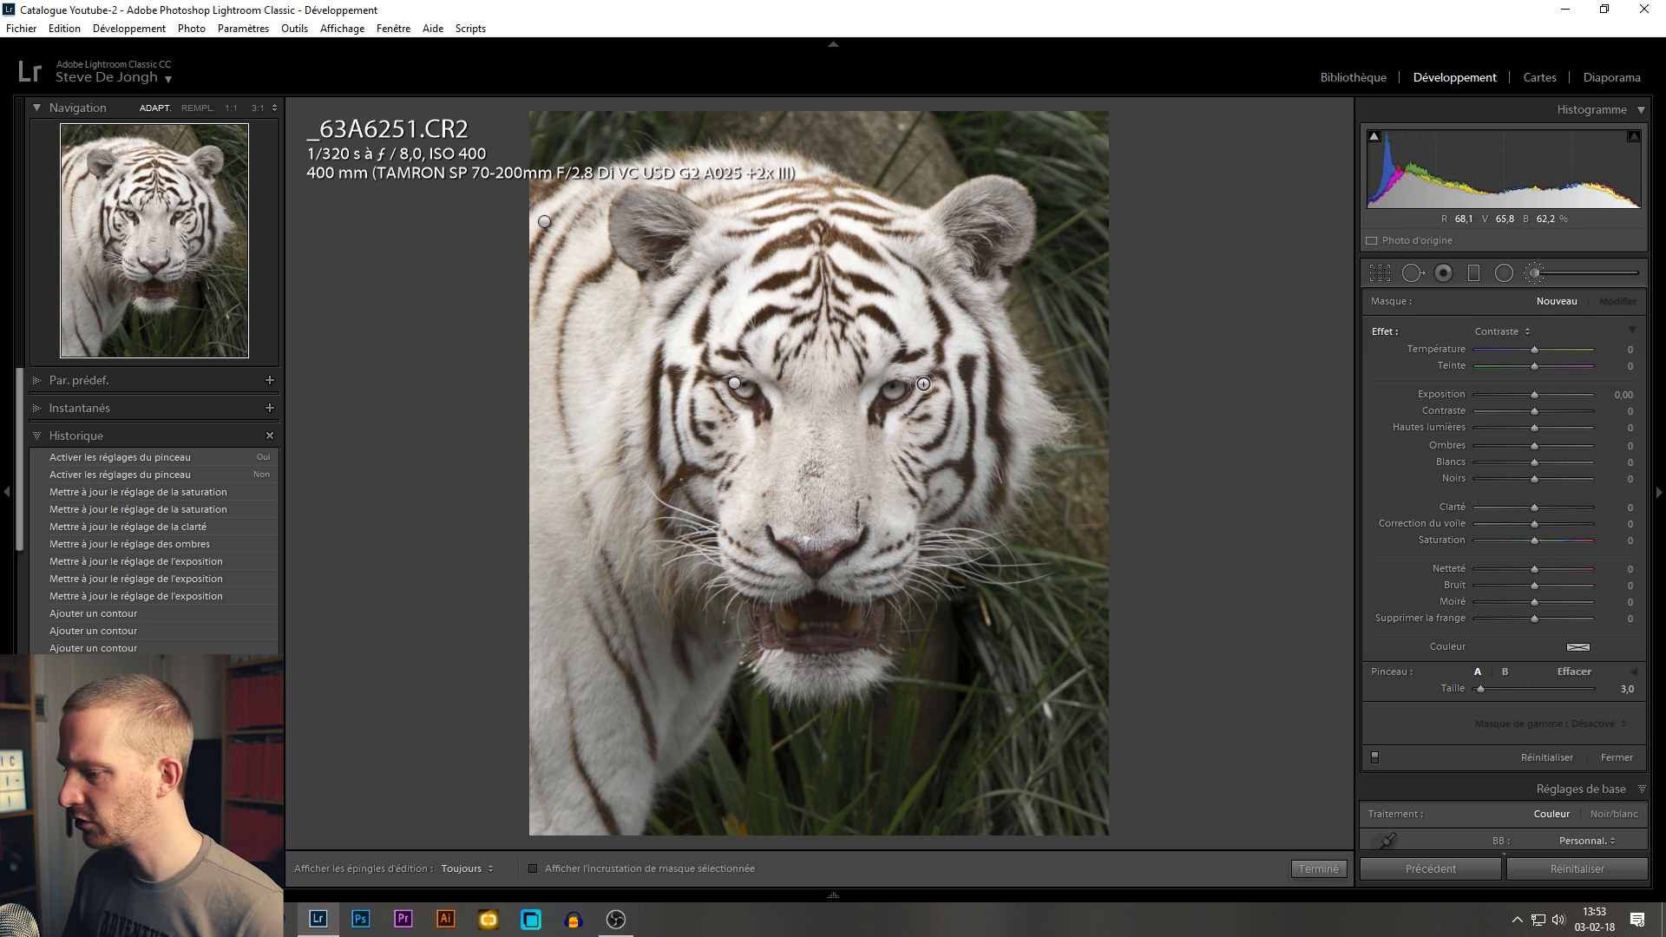
# - Restrict the existing eye adjustment with a luminance range mask, using range 40/100 and smoothness 40, to exclude the dark pupils
pyautogui.click(735, 382)
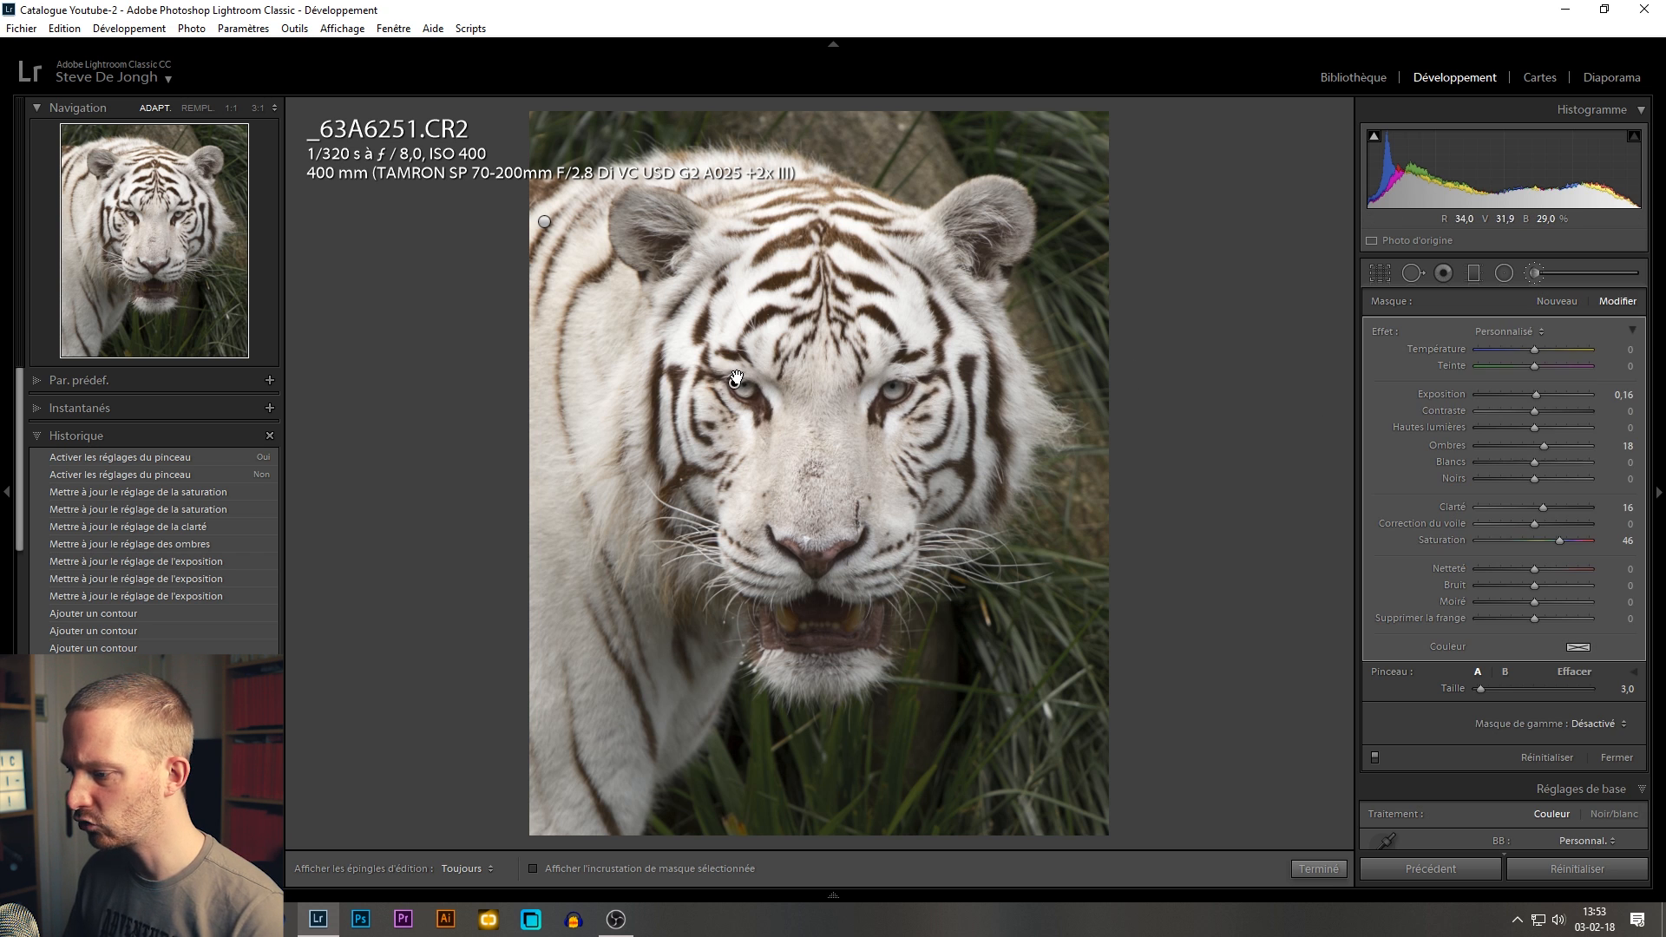
pyautogui.click(885, 391)
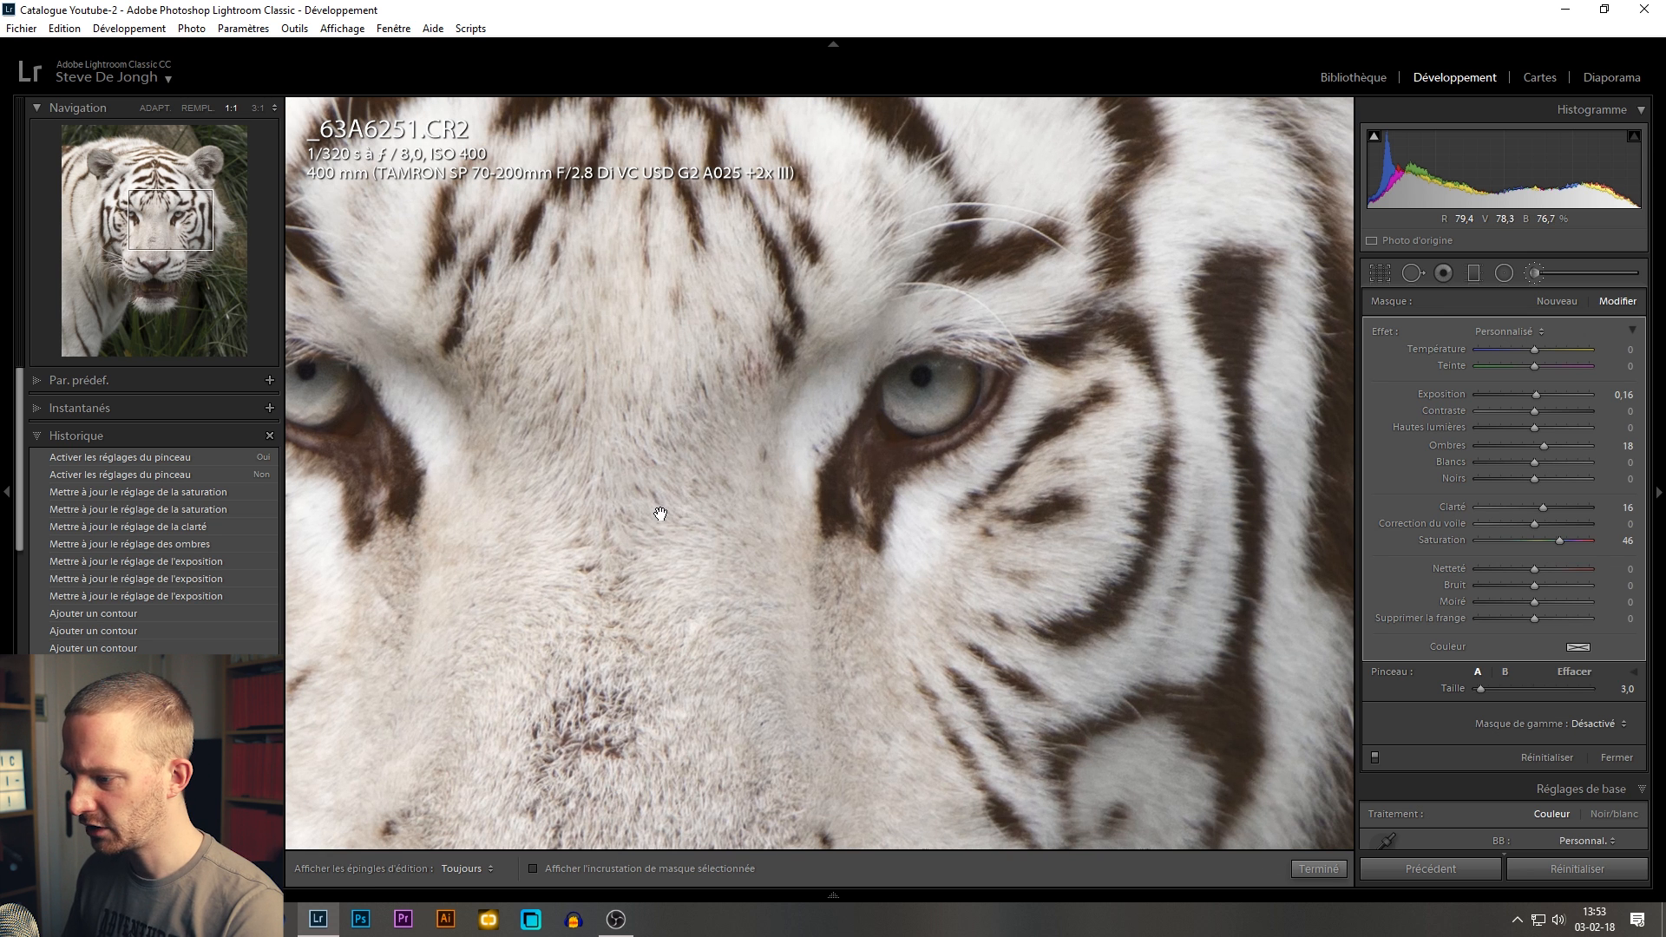
pyautogui.moveTo(660, 514); pyautogui.dragTo(771, 474)
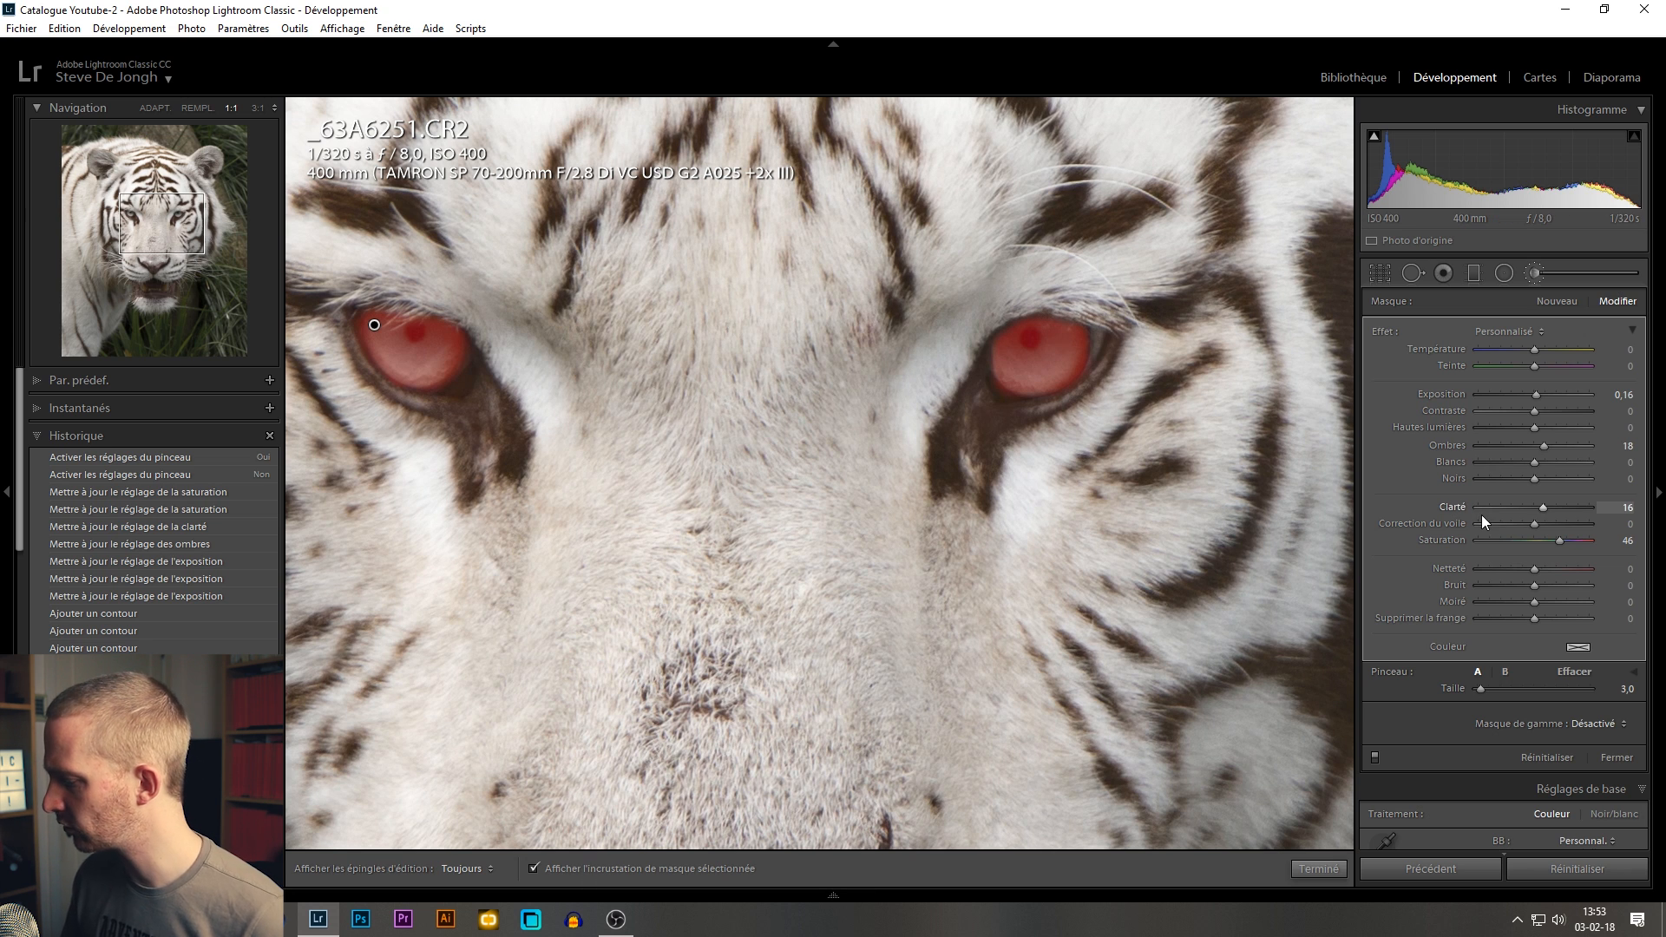
pyautogui.click(1600, 721)
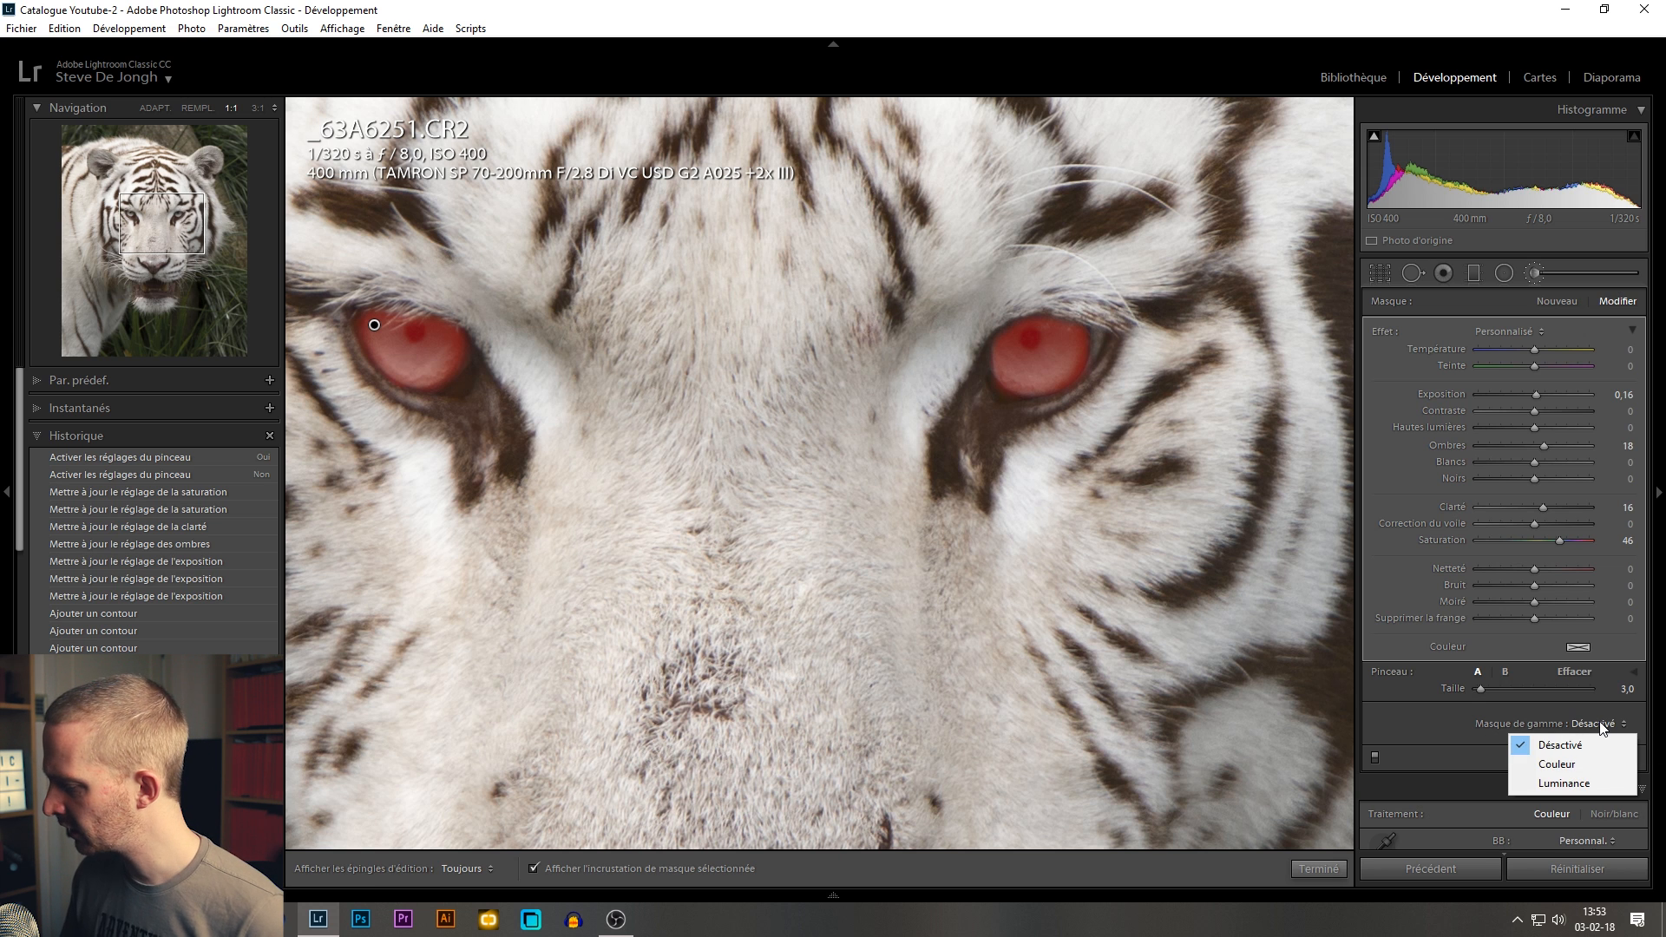
pyautogui.click(1567, 784)
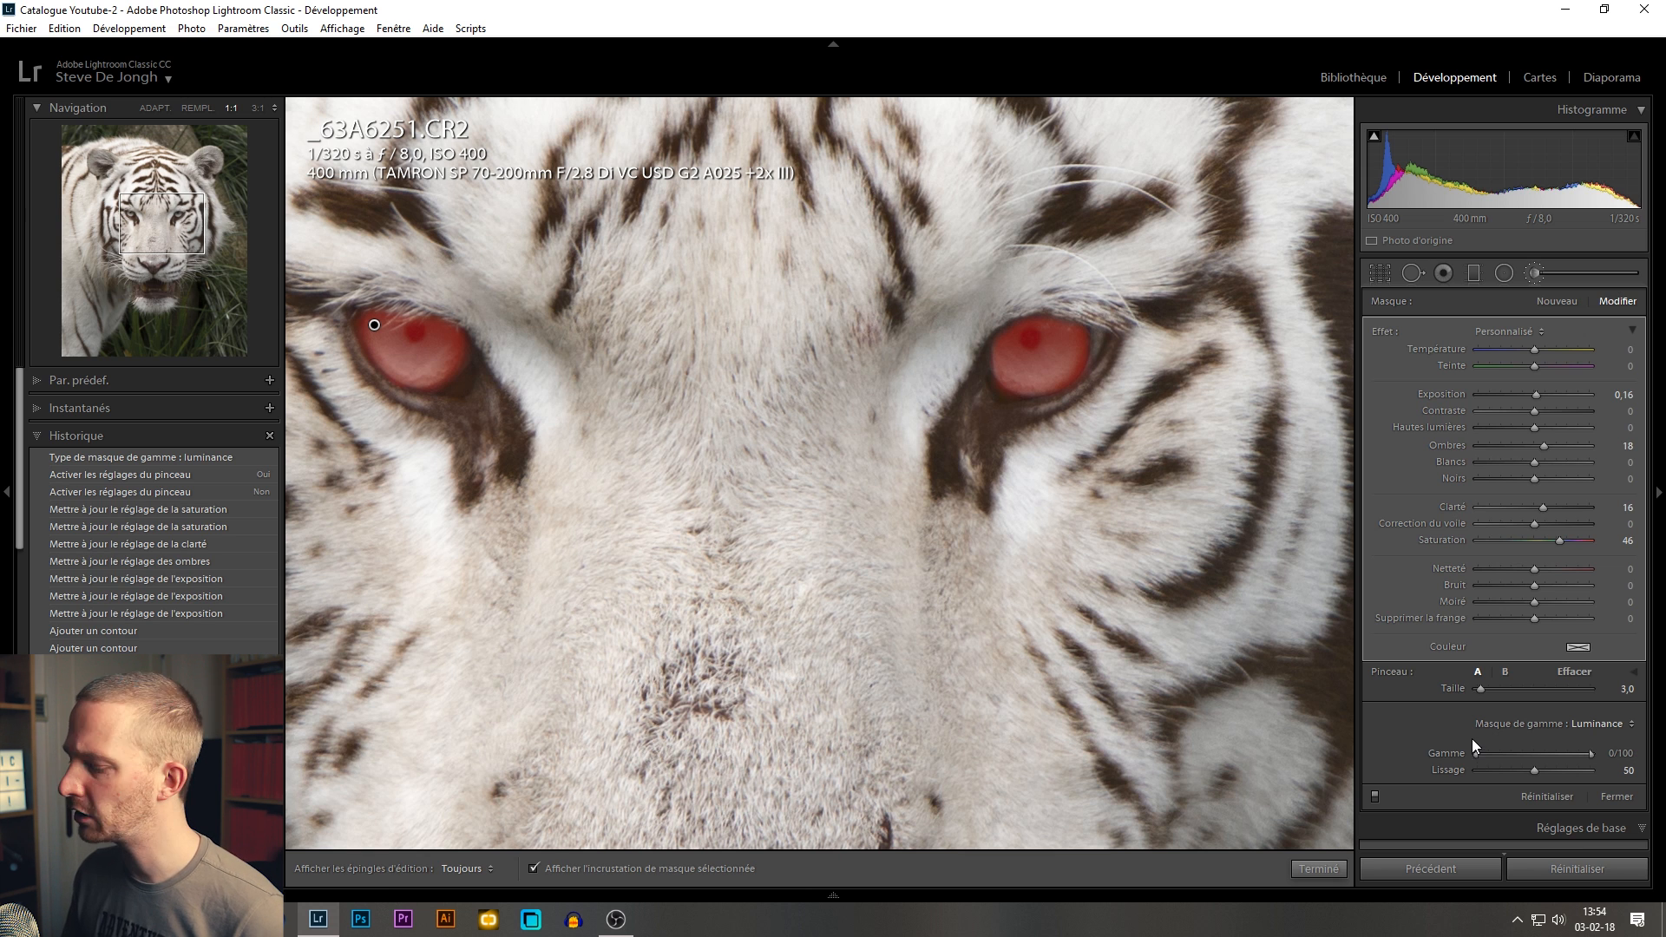
pyautogui.moveTo(1479, 751); pyautogui.dragTo(1518, 760)
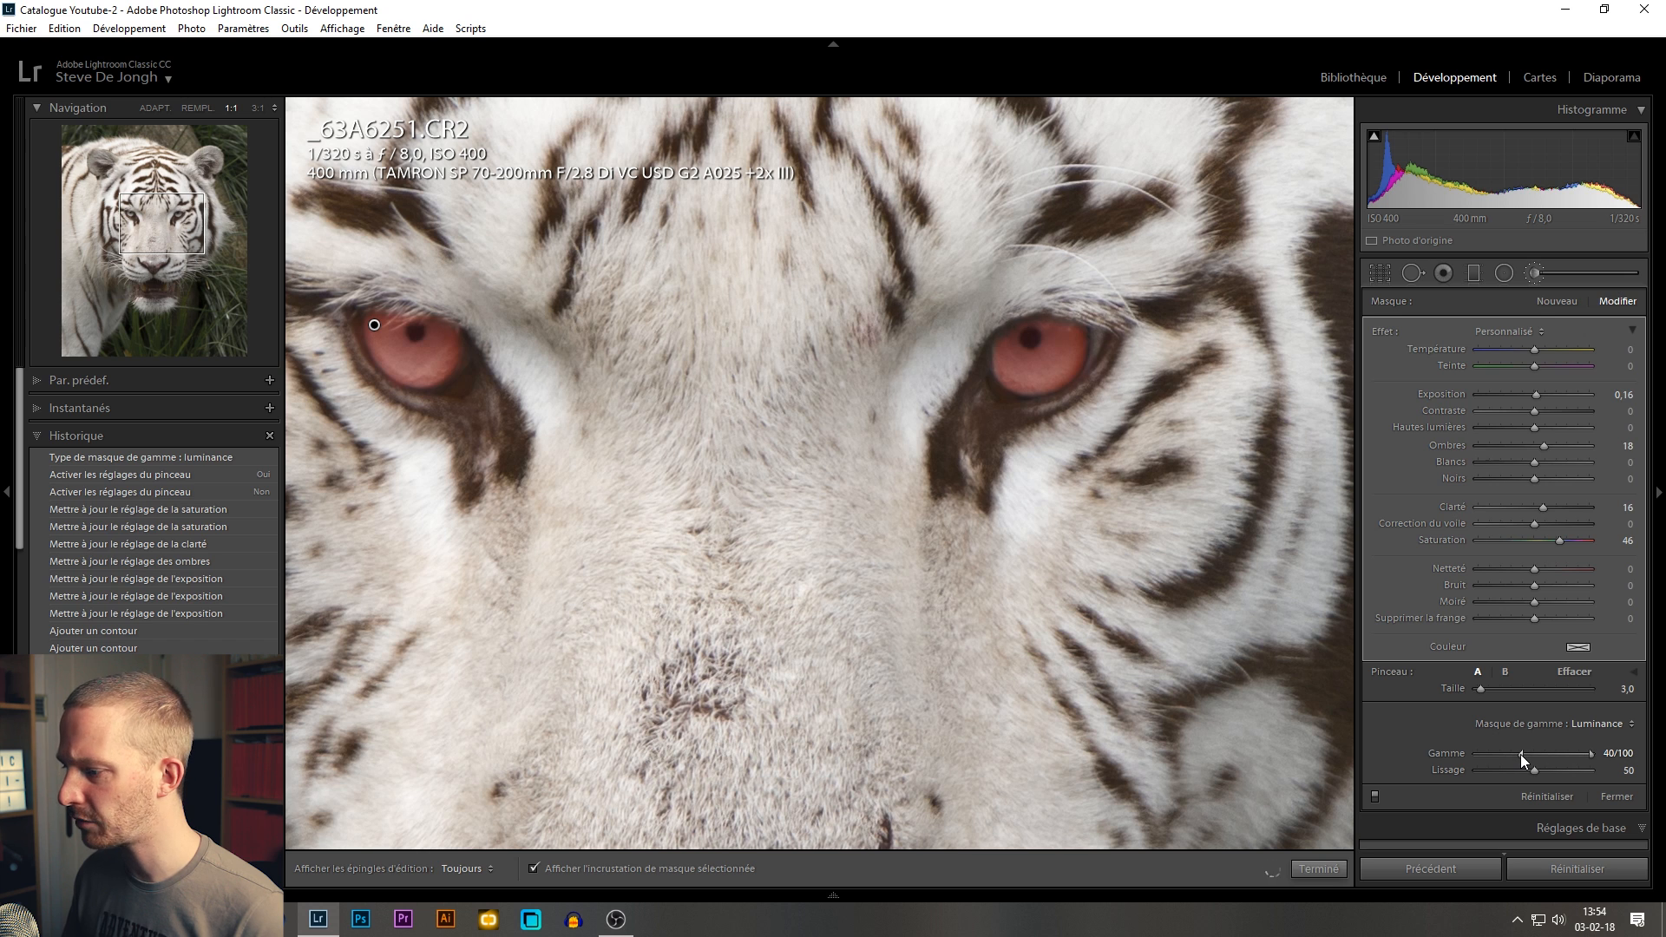
pyautogui.moveTo(1518, 754); pyautogui.dragTo(1519, 753)
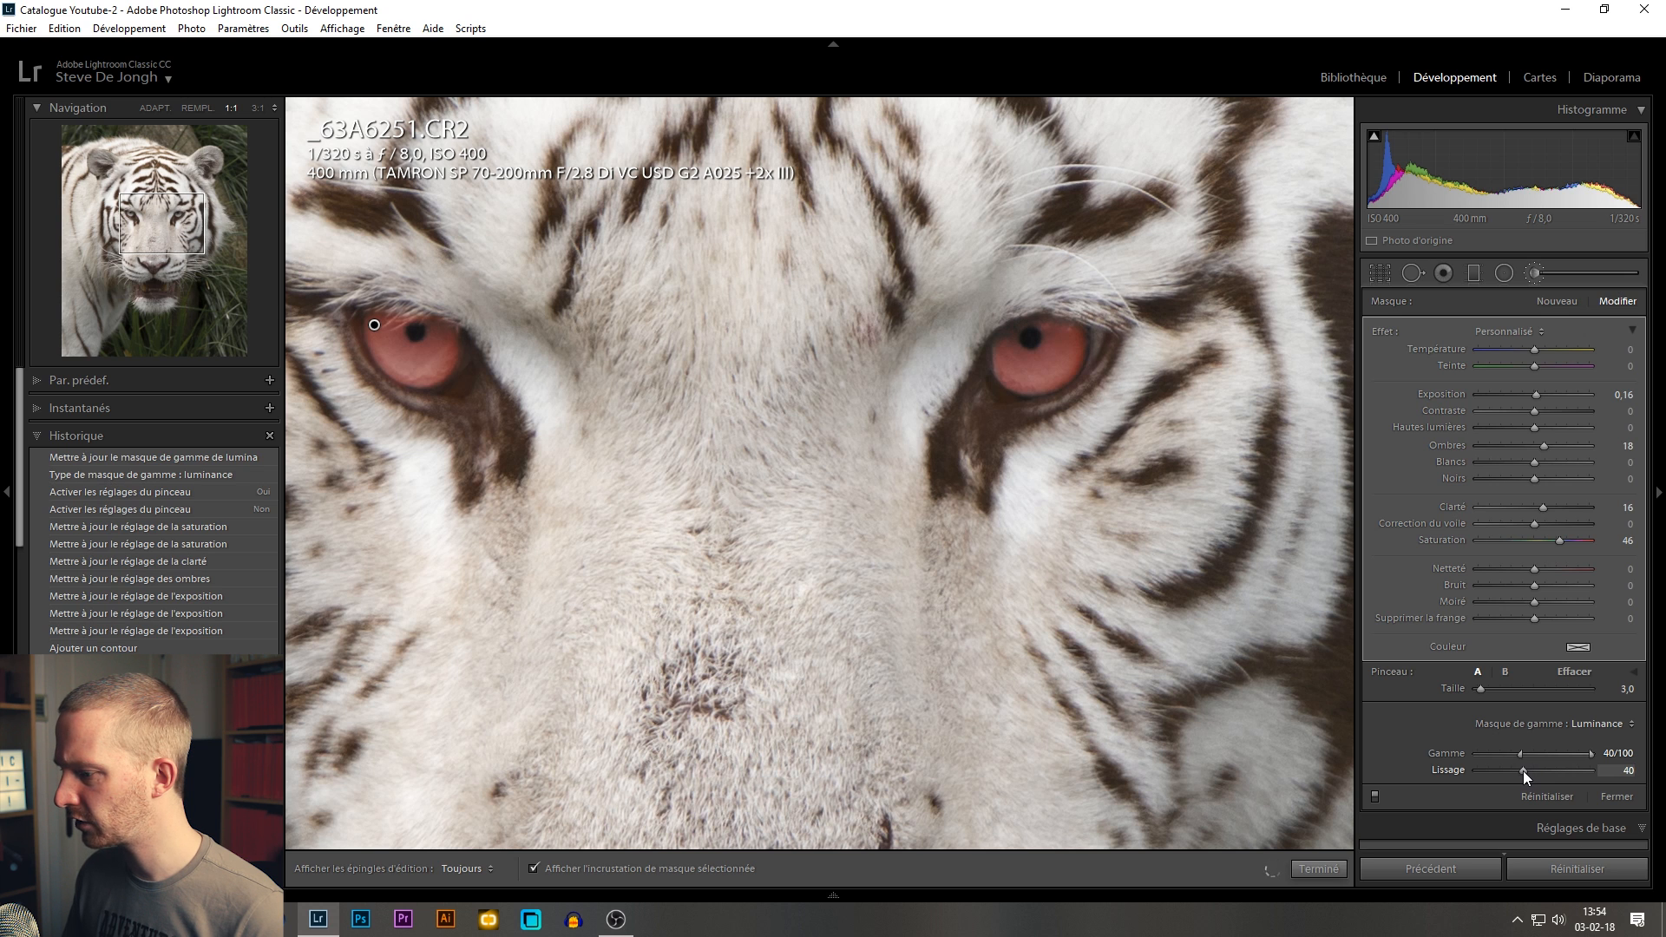
pyautogui.moveTo(1524, 769); pyautogui.dragTo(1524, 769)
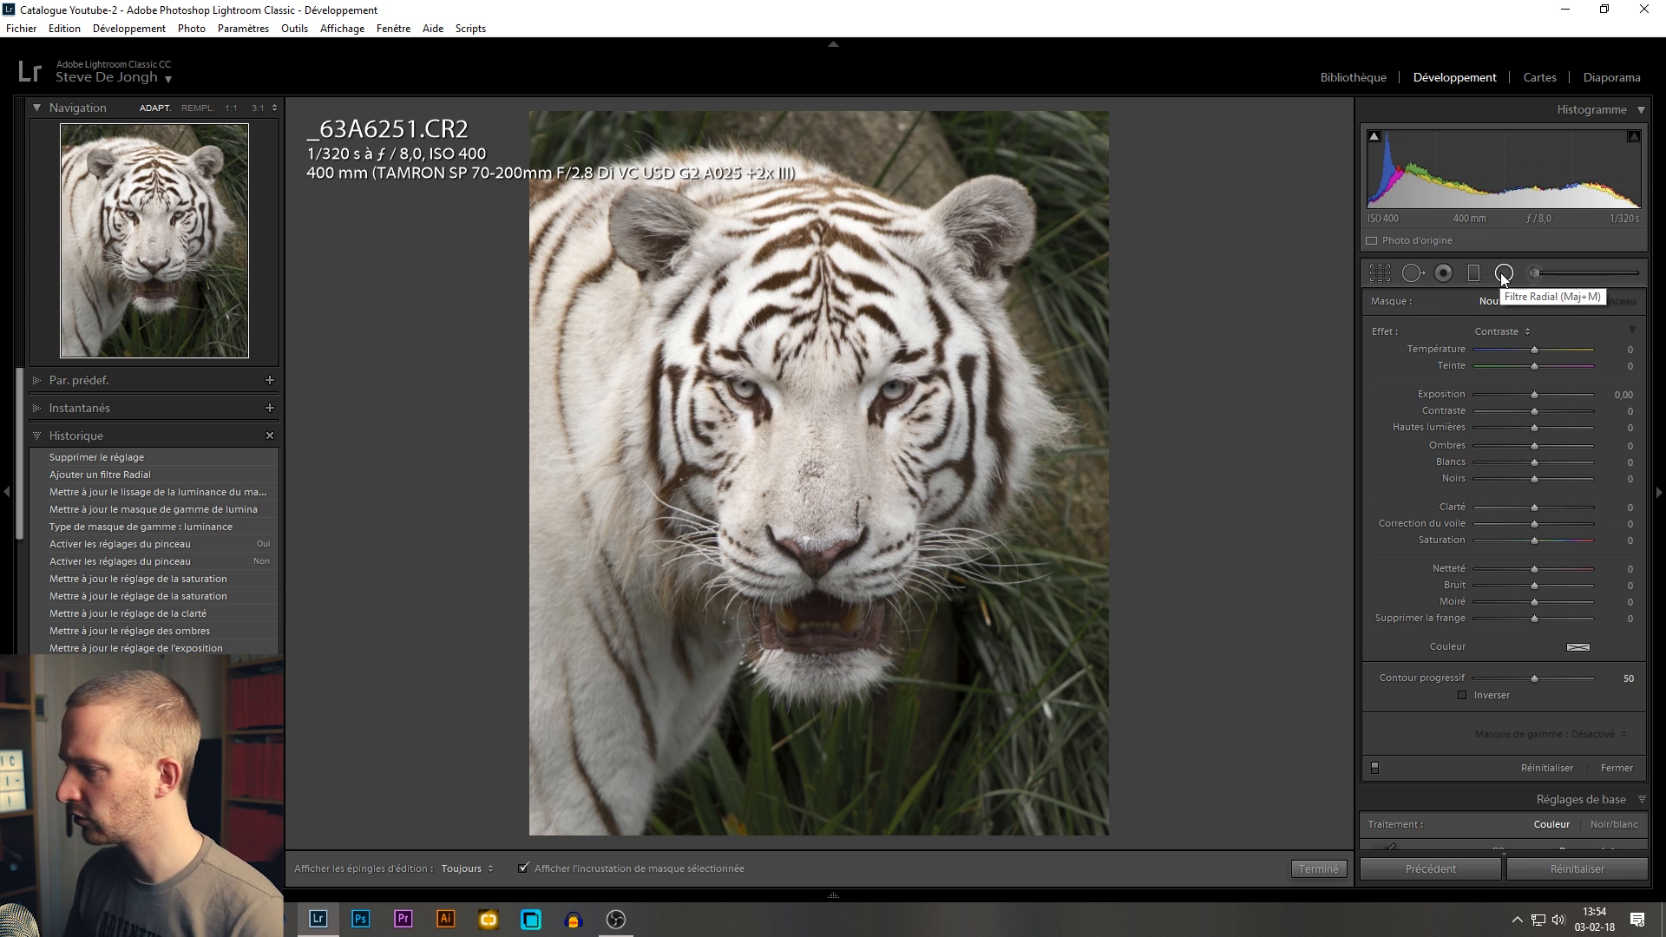
# - Draw a large radial filter around the tiger's head, centre it on the nose bridge, and widen it slightly past the photo's sides
pyautogui.moveTo(812, 367); pyautogui.dragTo(1131, 738)
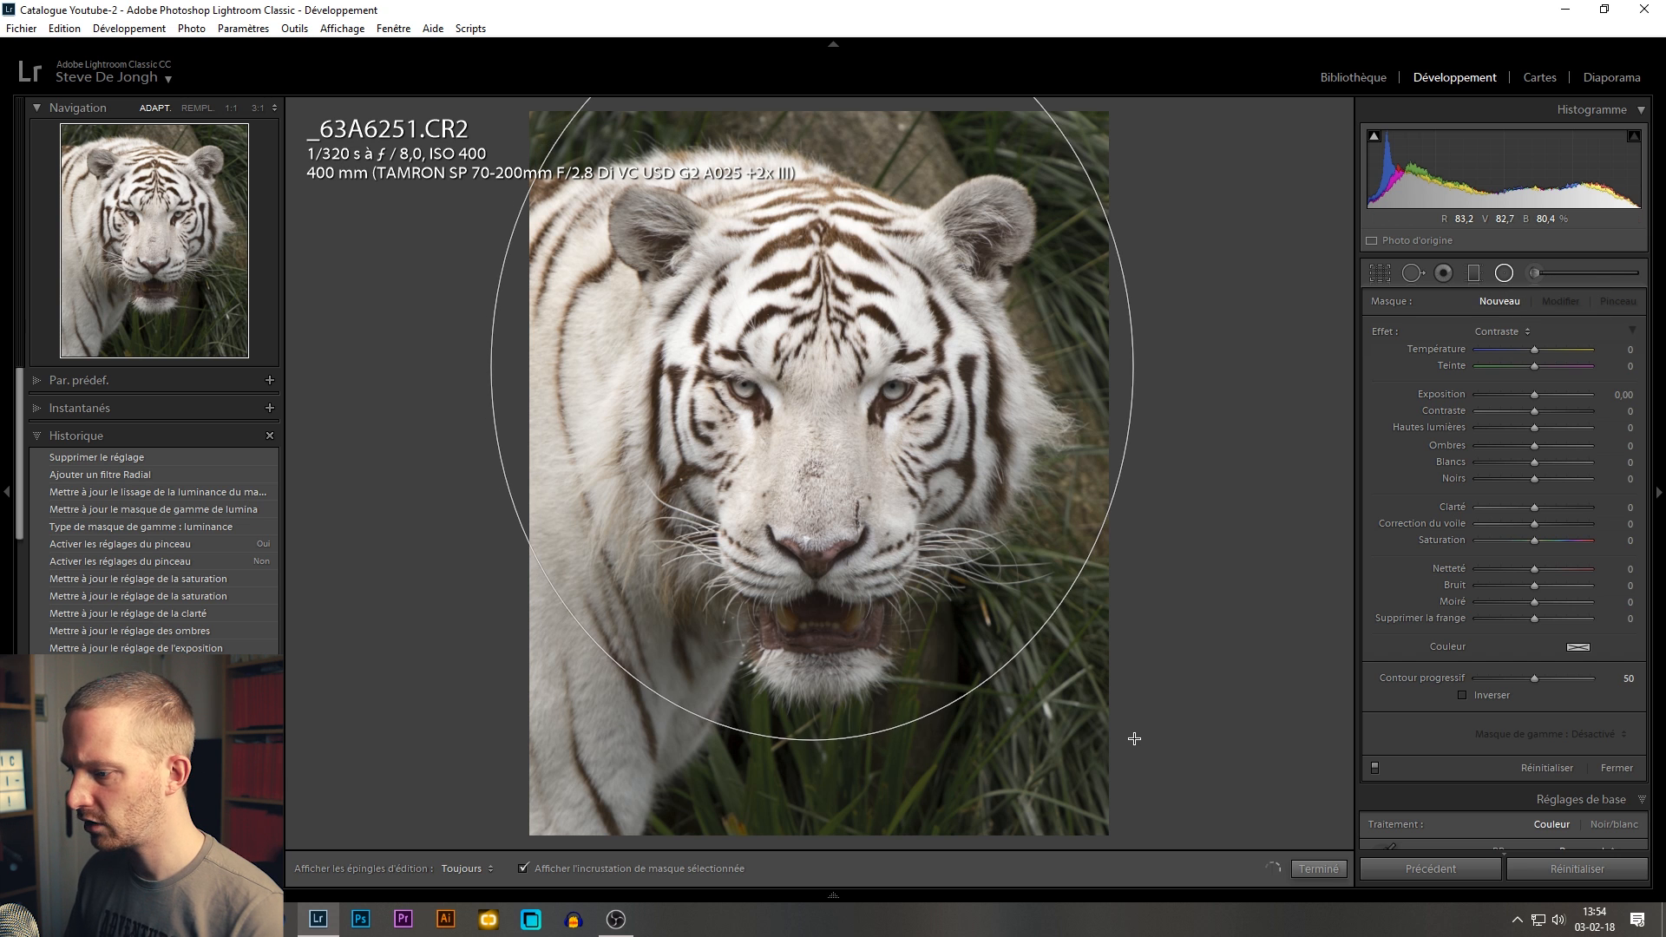
pyautogui.moveTo(812, 369); pyautogui.dragTo(819, 427)
pyautogui.moveTo(818, 427); pyautogui.dragTo(816, 431)
pyautogui.moveTo(1149, 431); pyautogui.dragTo(1159, 432)
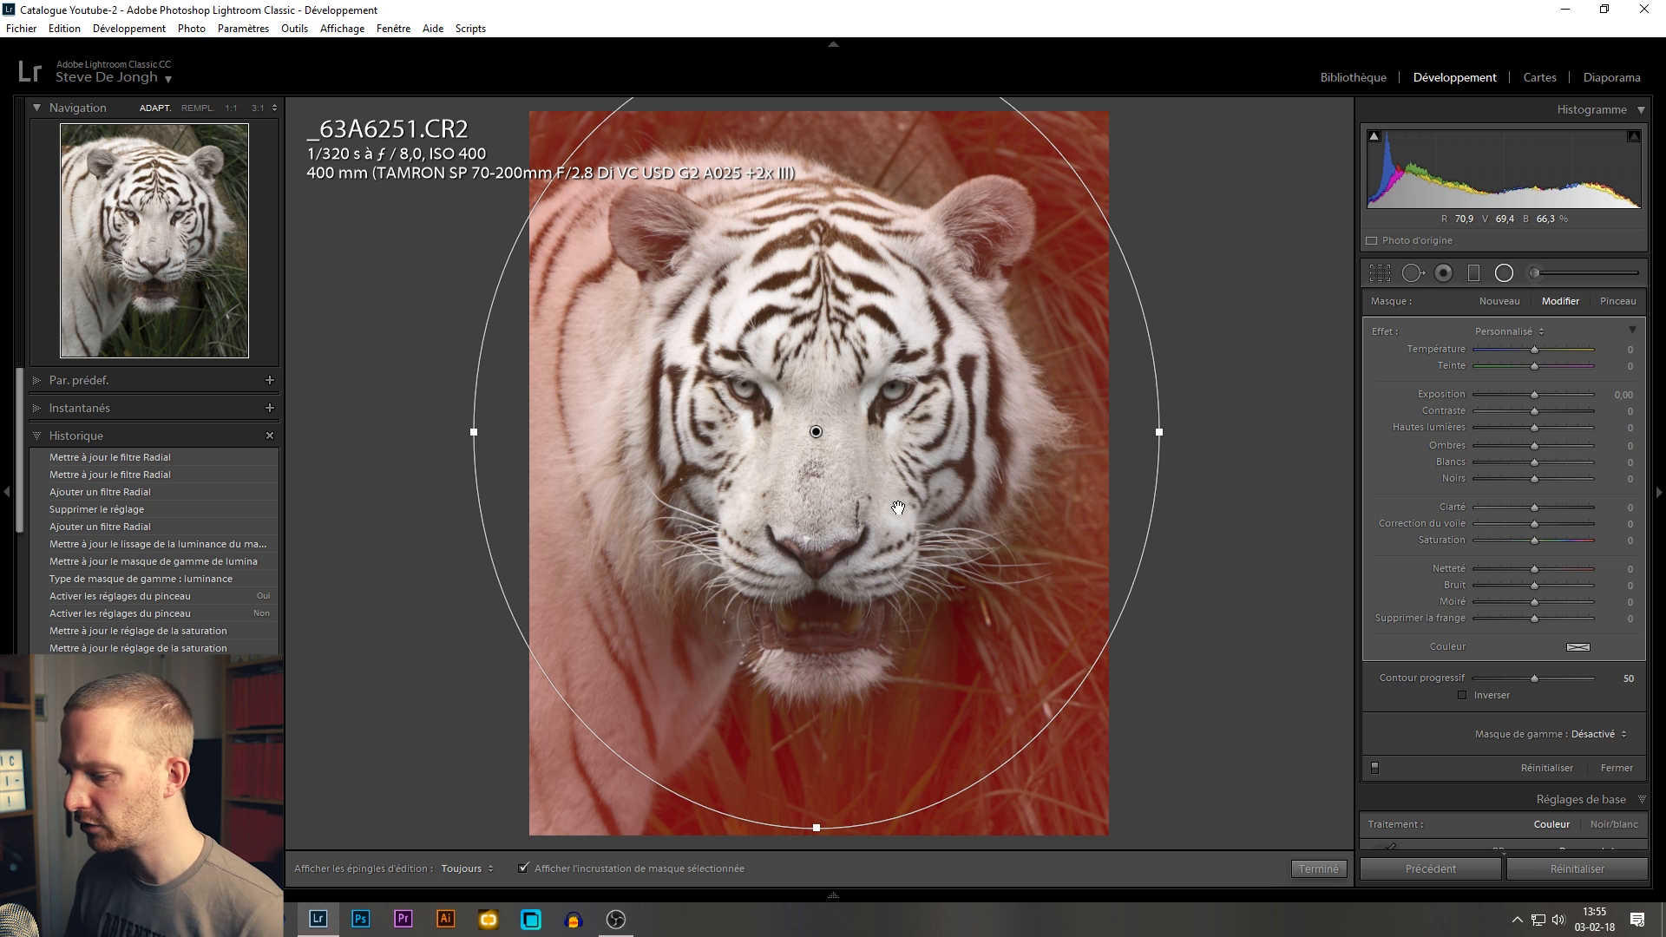
# - Hide the mask overlay, lower the radial filter's exposure to darken the area around the head, and close the filter
pyautogui.click(625, 868)
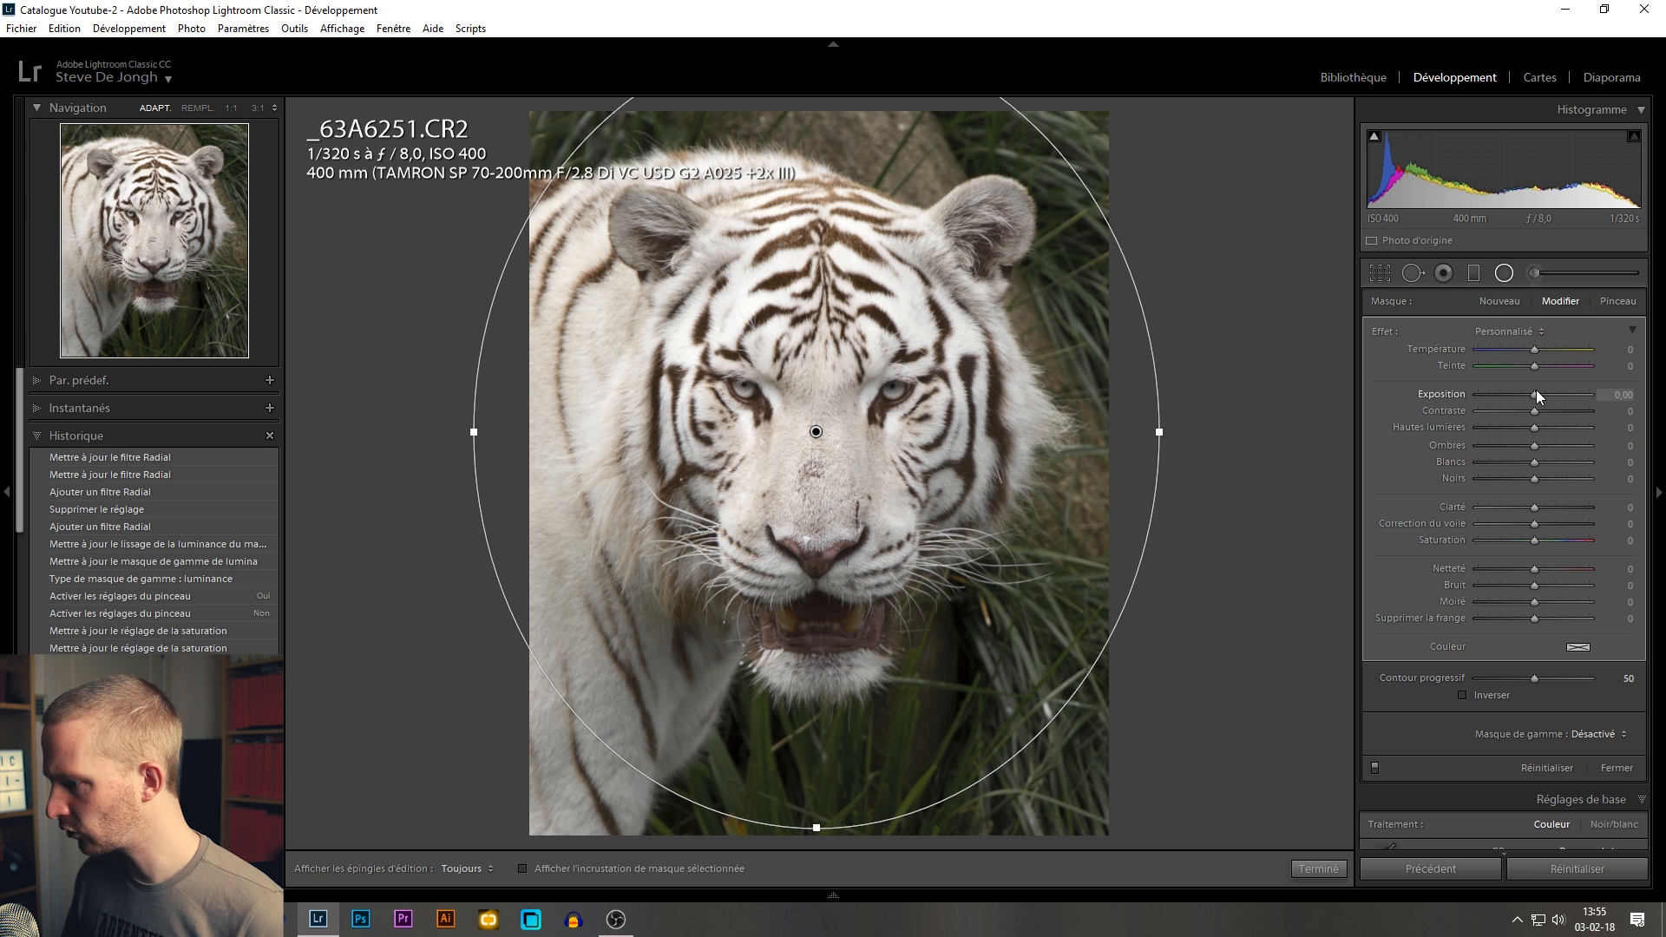
pyautogui.moveTo(1534, 392); pyautogui.dragTo(1522, 392)
pyautogui.hotkey('shift', 'm')
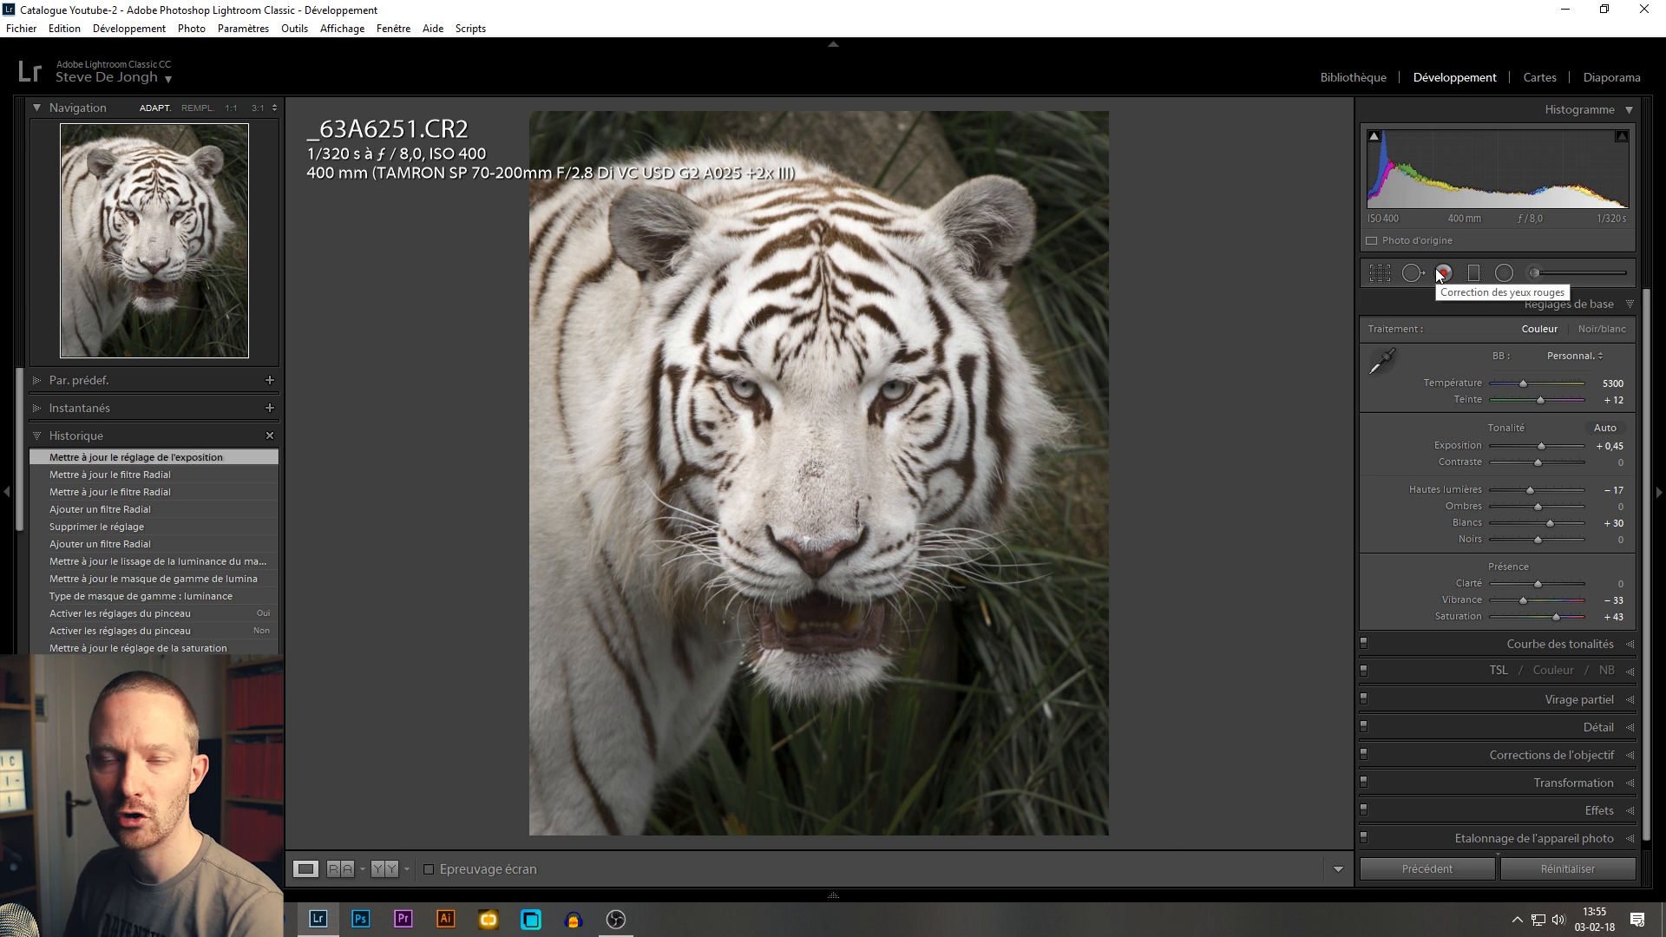
# - Compare the original photo with the edited version, and return to the edited view
pyautogui.press('\\')
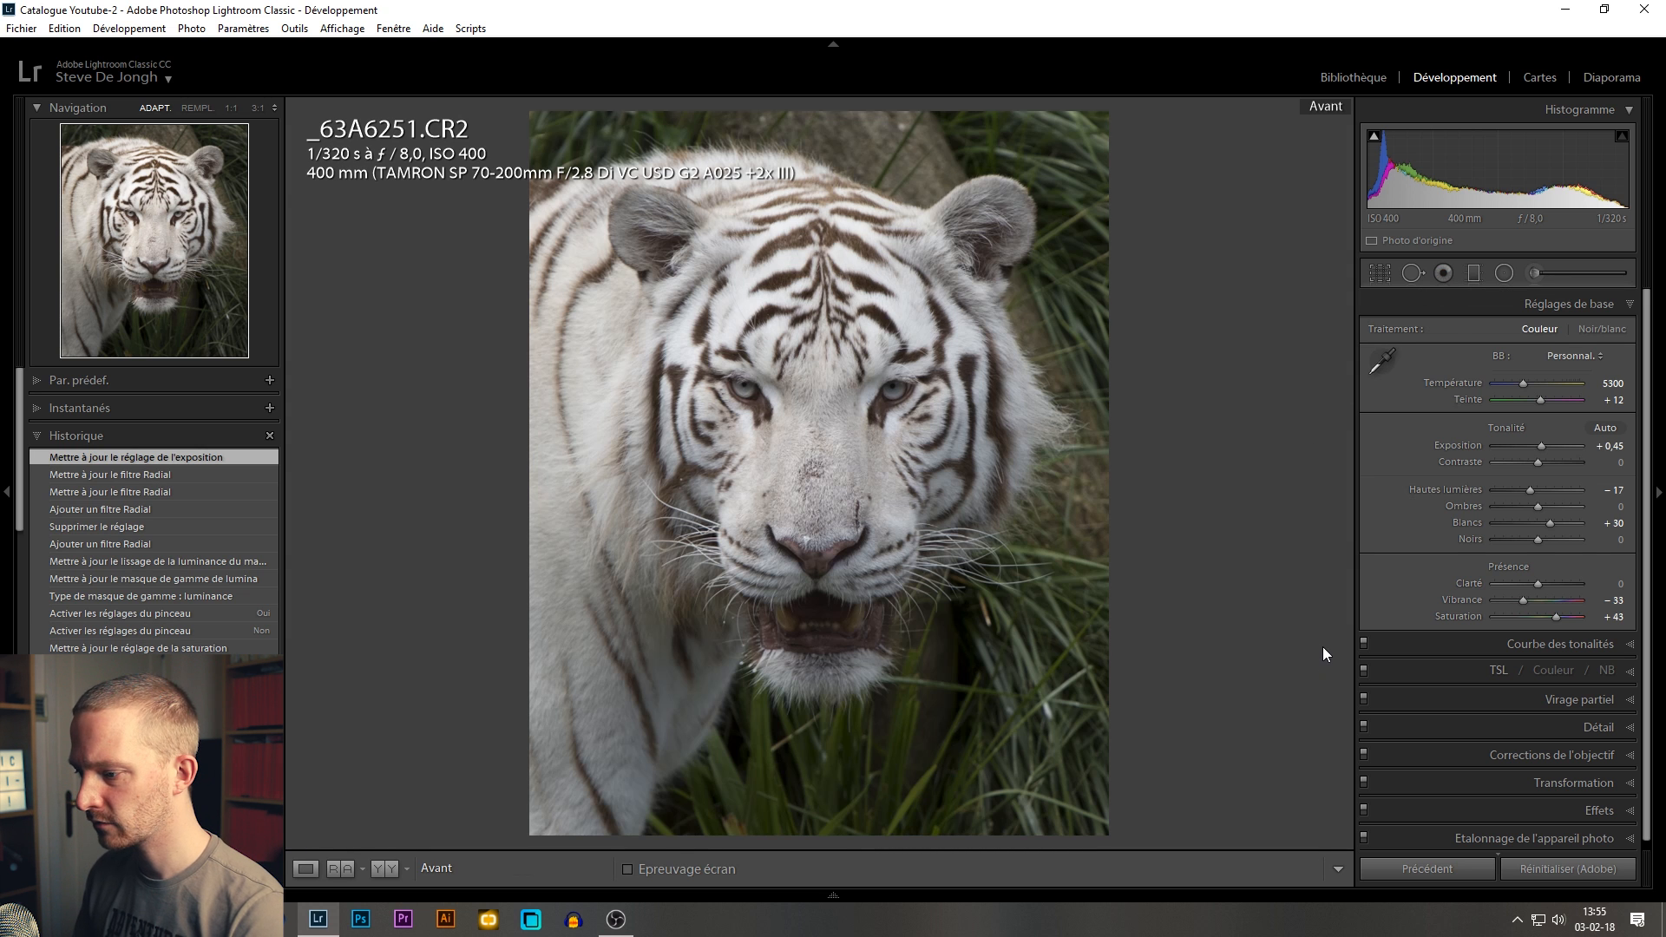
pyautogui.press('\\')
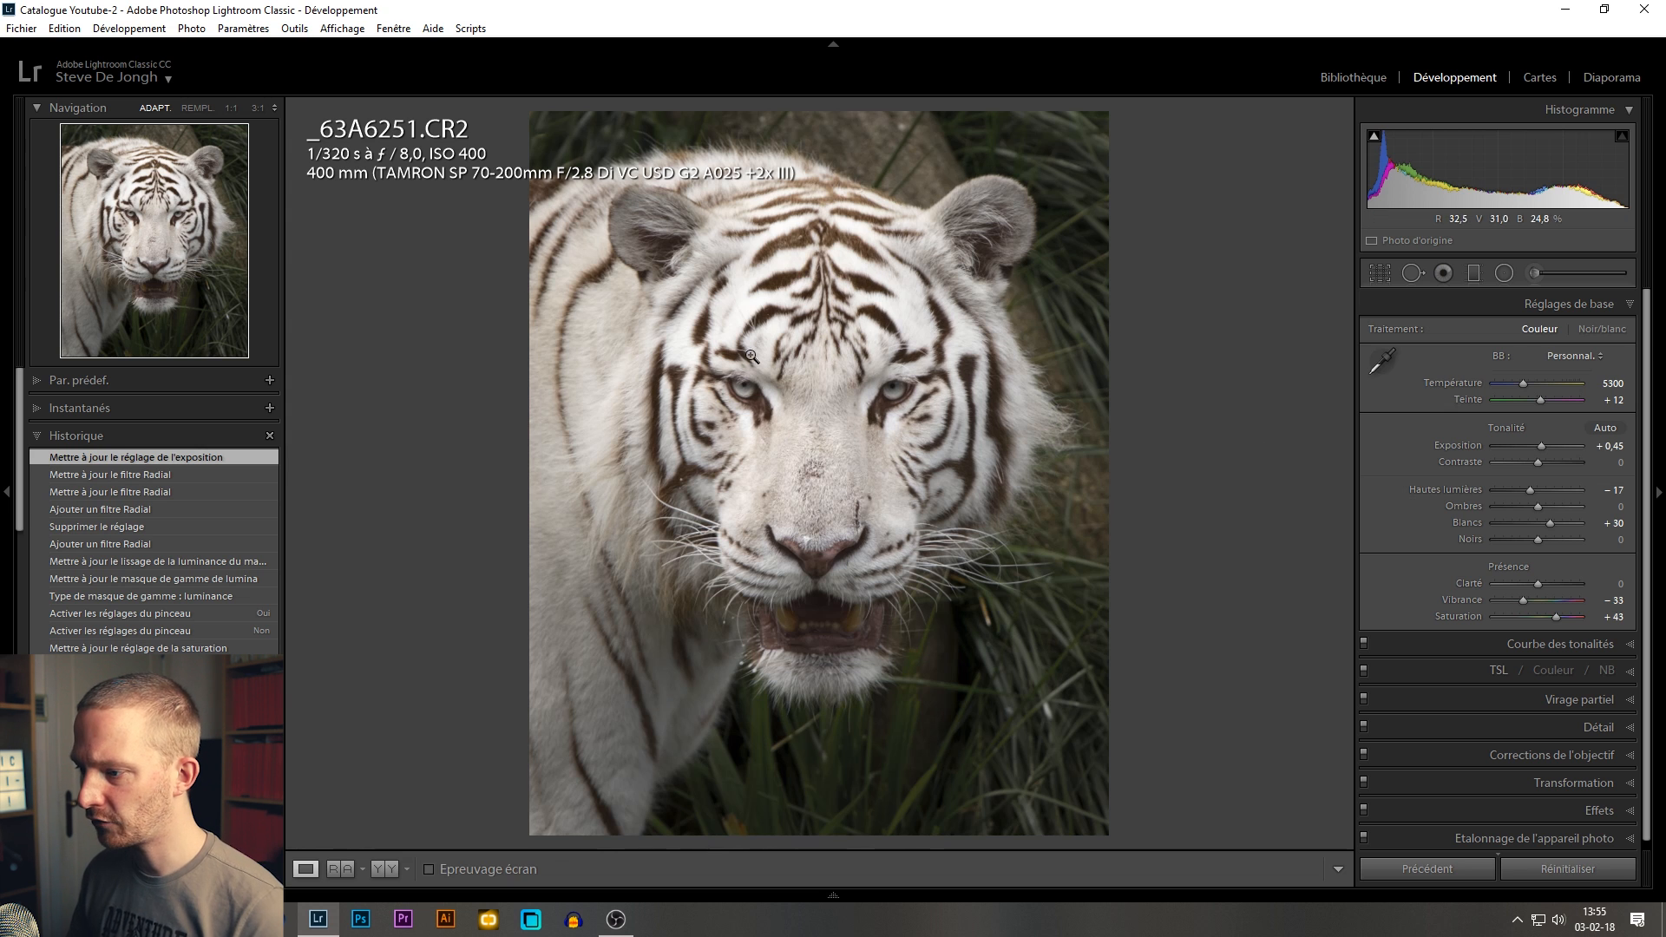